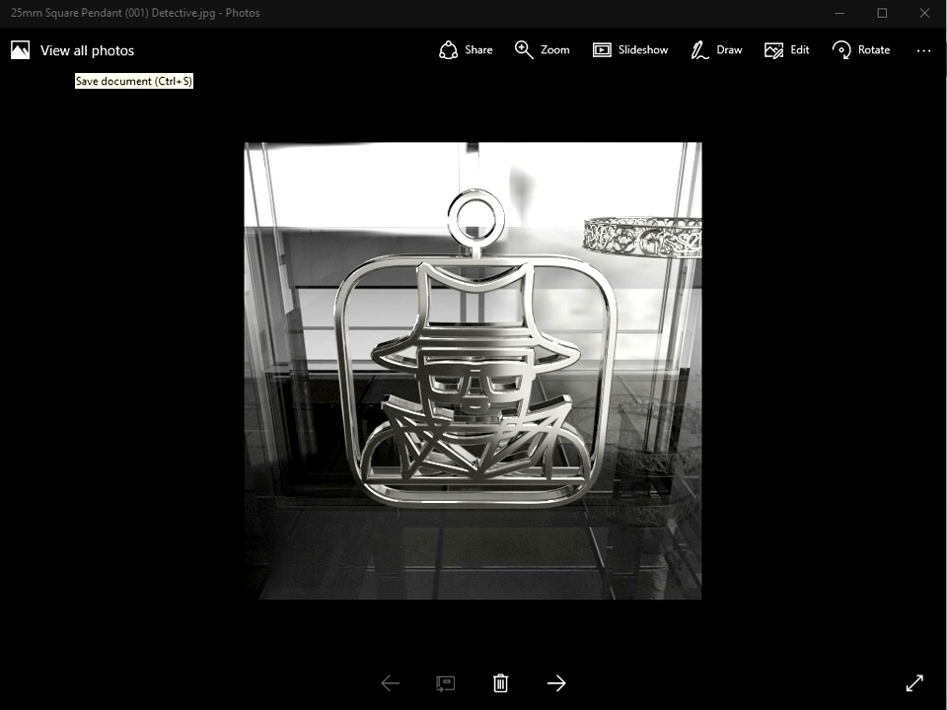
Step: Switch to Inkscape and browse the available symbol sets in the Symbols panel
key(alt+Tab)
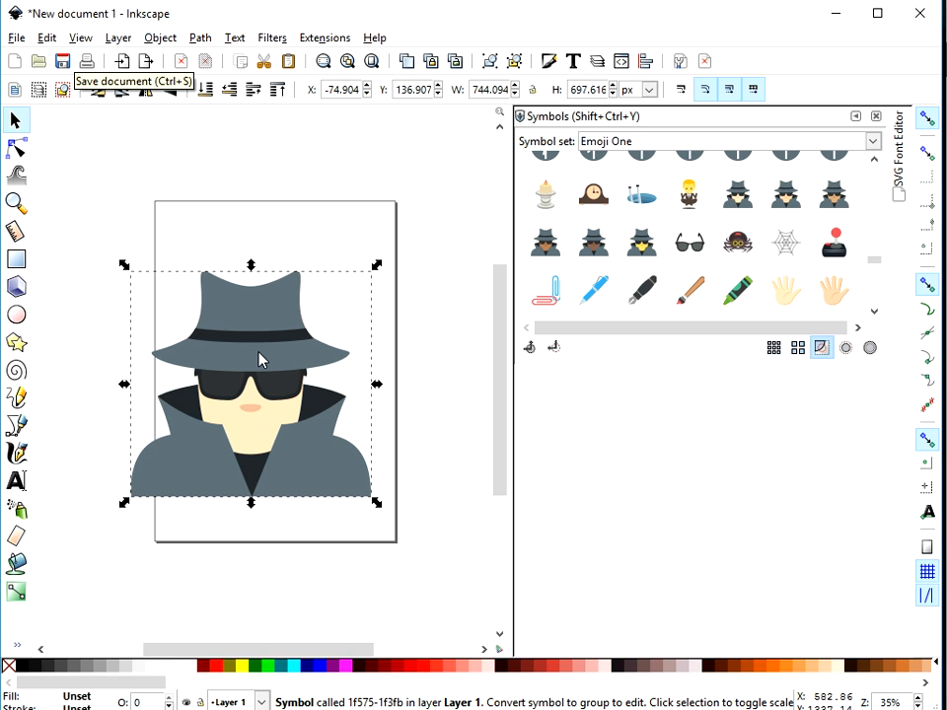
click(160, 39)
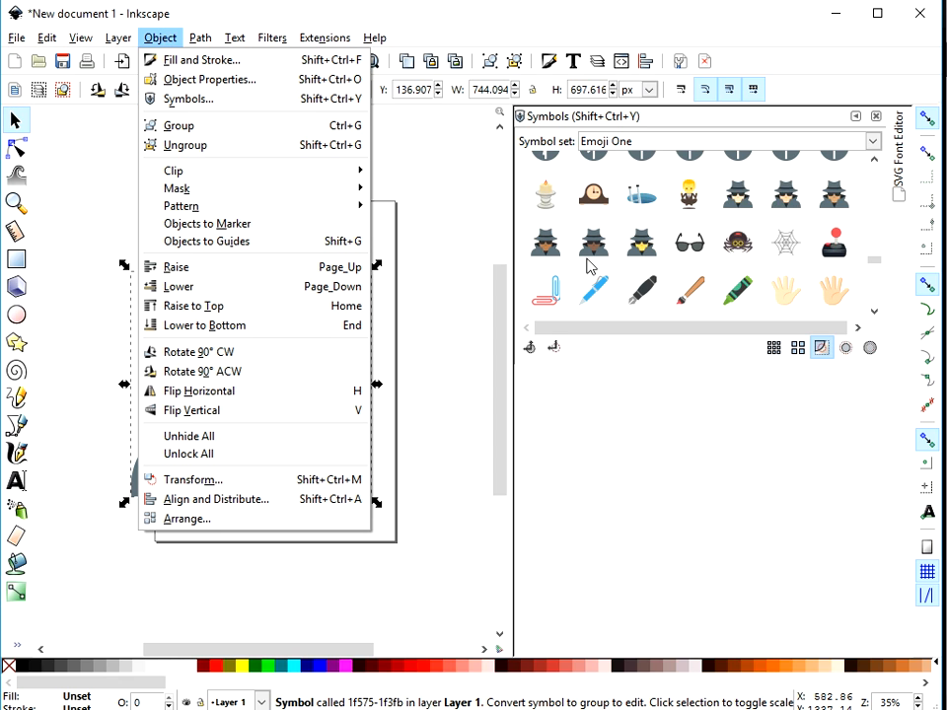
click(444, 172)
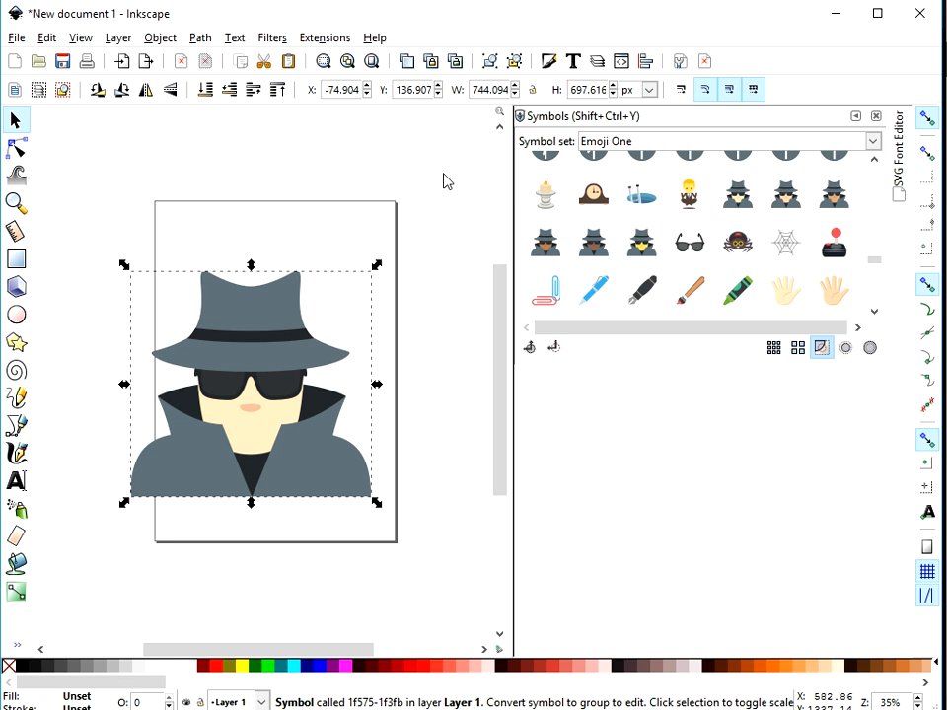
click(873, 141)
click(873, 141)
click(873, 141)
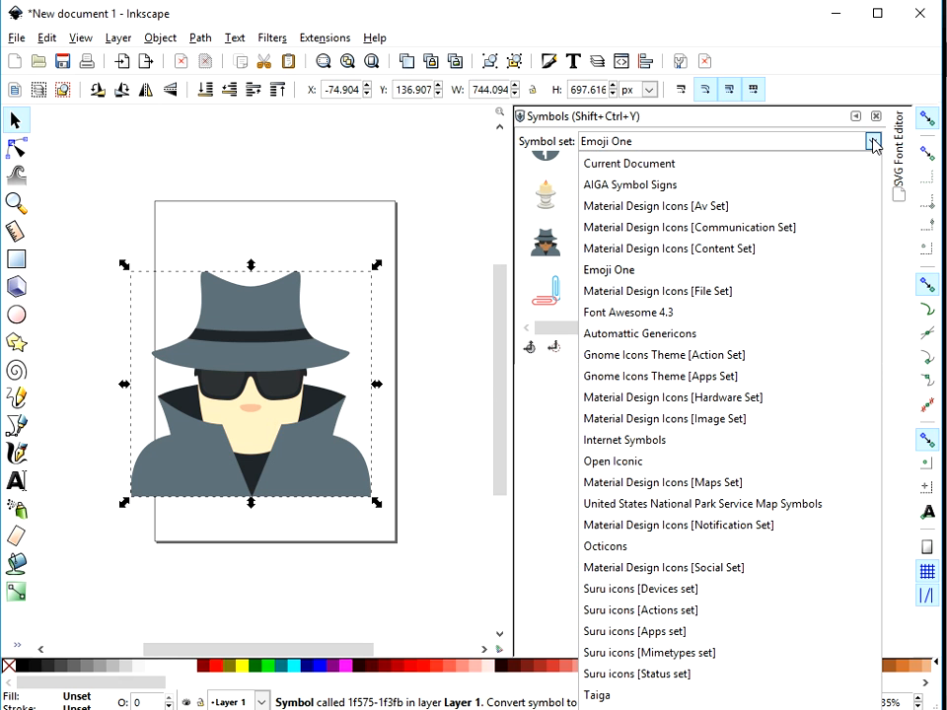
click(806, 273)
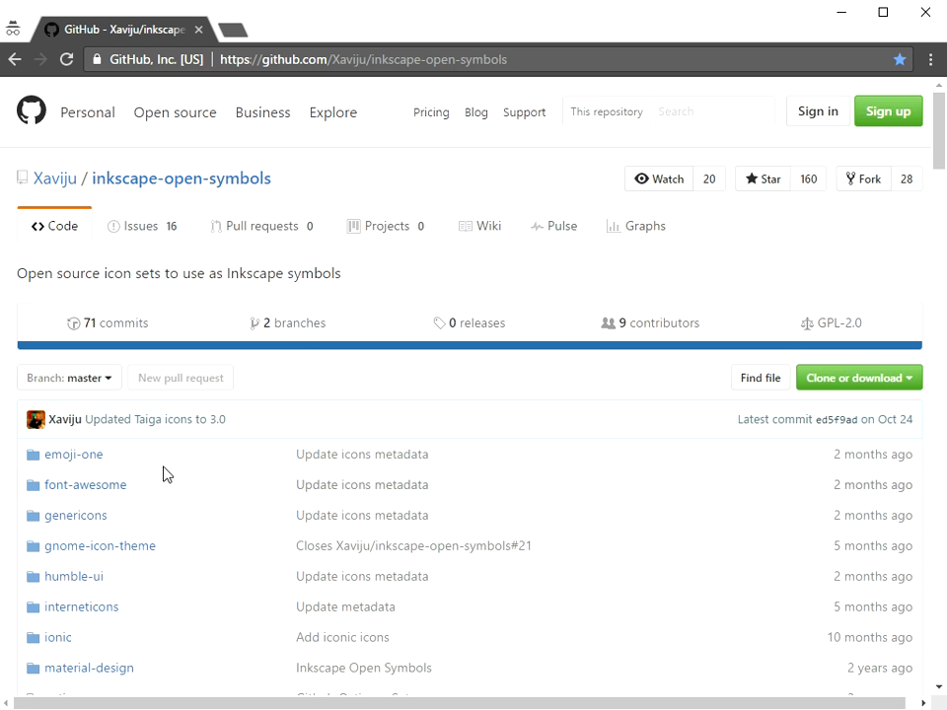
Step: Read the inkscape-open-symbols GitHub page and the EmojiOne licensing page, and close the browser
scroll(185, 424, down, 3)
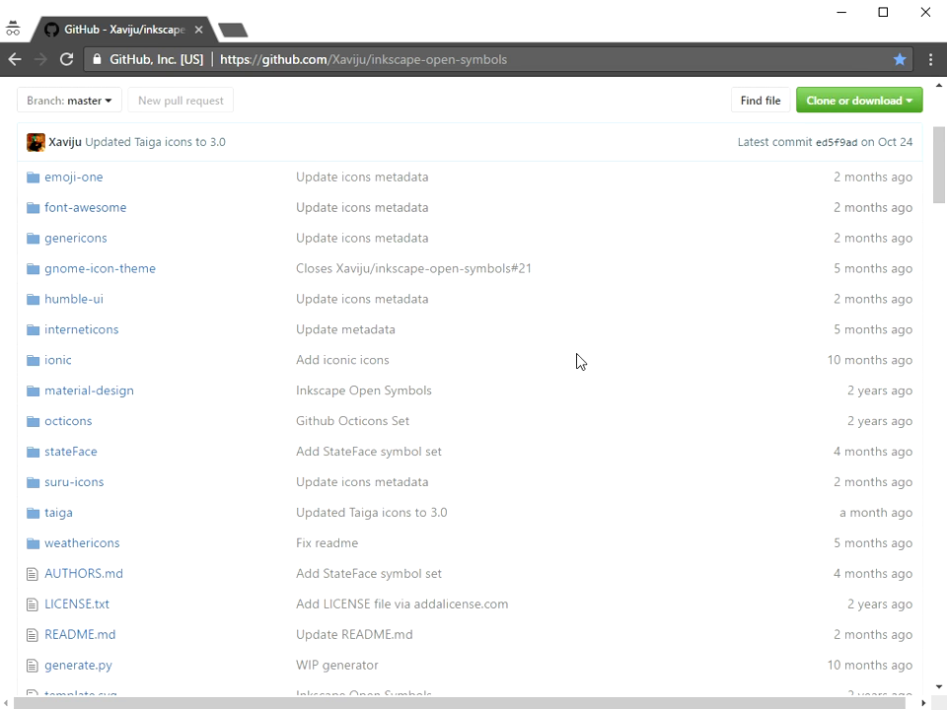
scroll(516, 453, down, 4)
scroll(516, 452, down, 3)
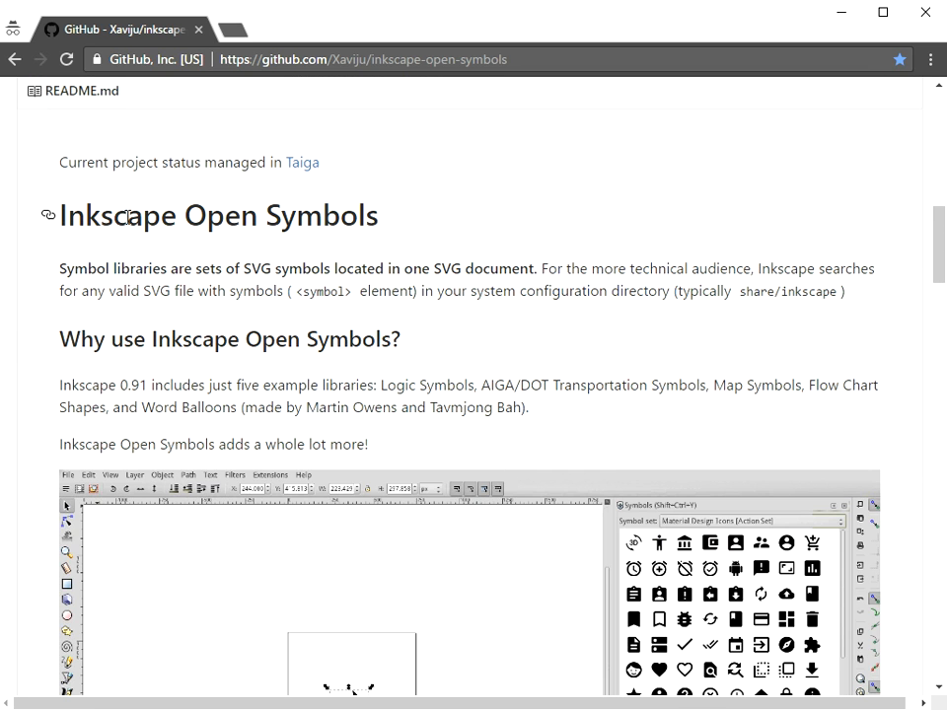
scroll(423, 285, down, 15)
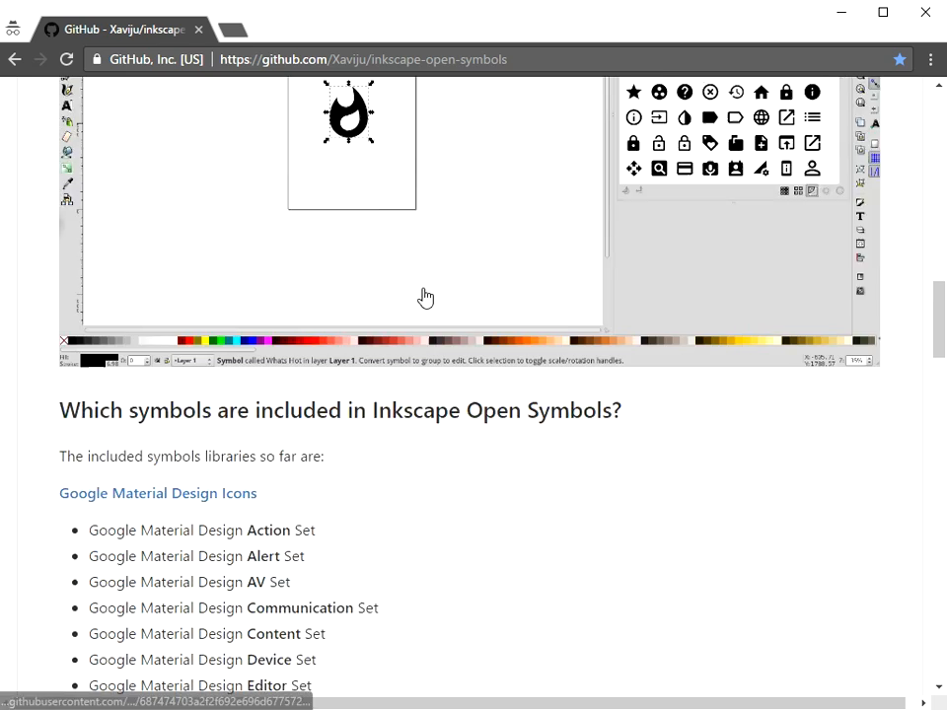
scroll(423, 296, down, 8)
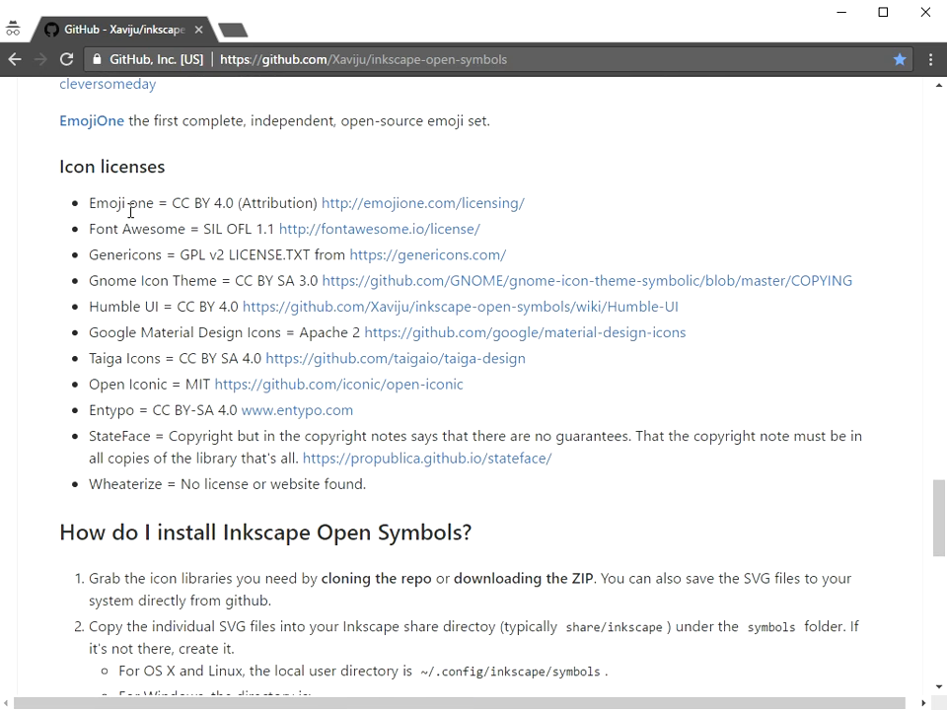
click(400, 204)
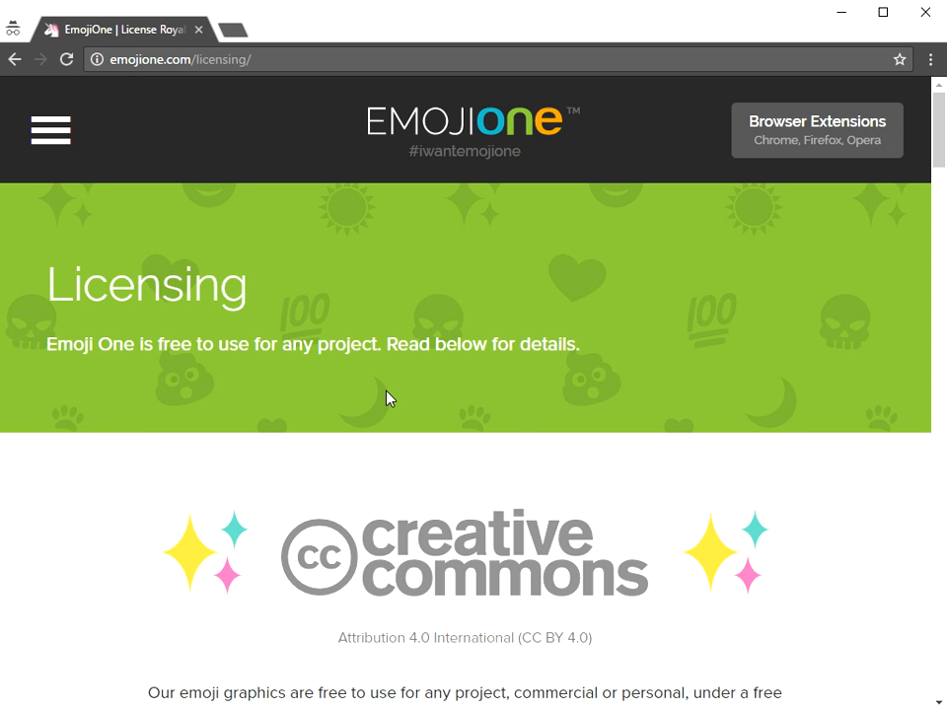
scroll(386, 398, down, 3)
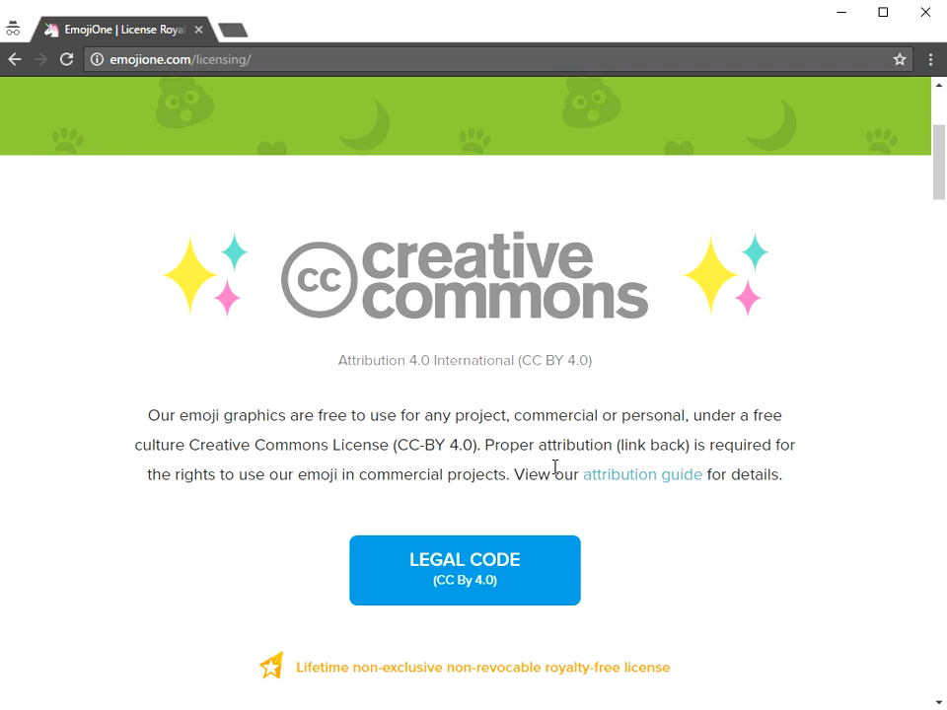
scroll(439, 474, up, 3)
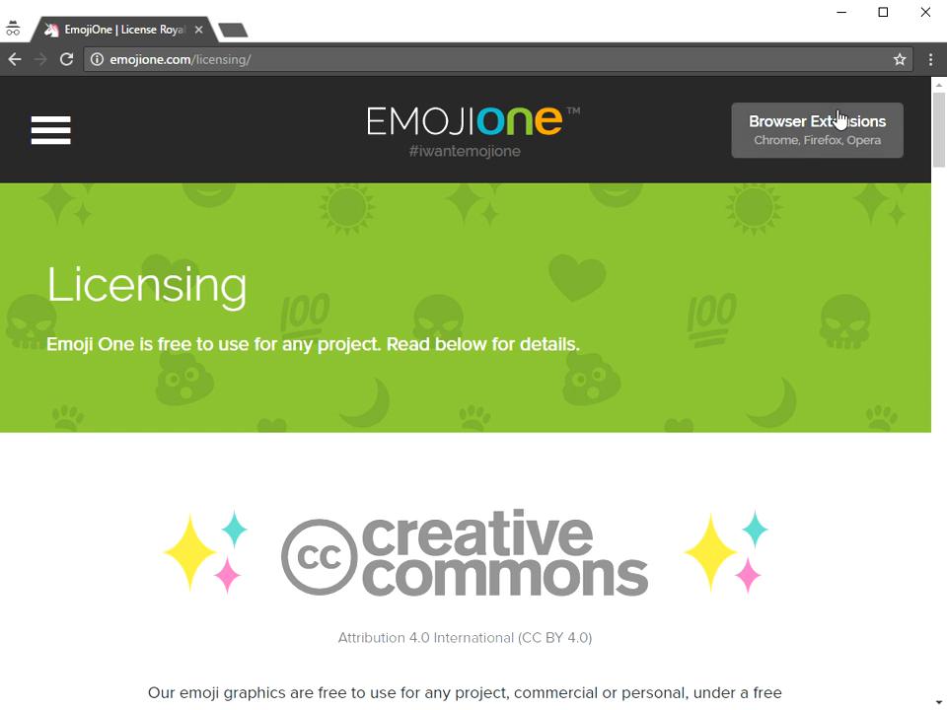
click(927, 15)
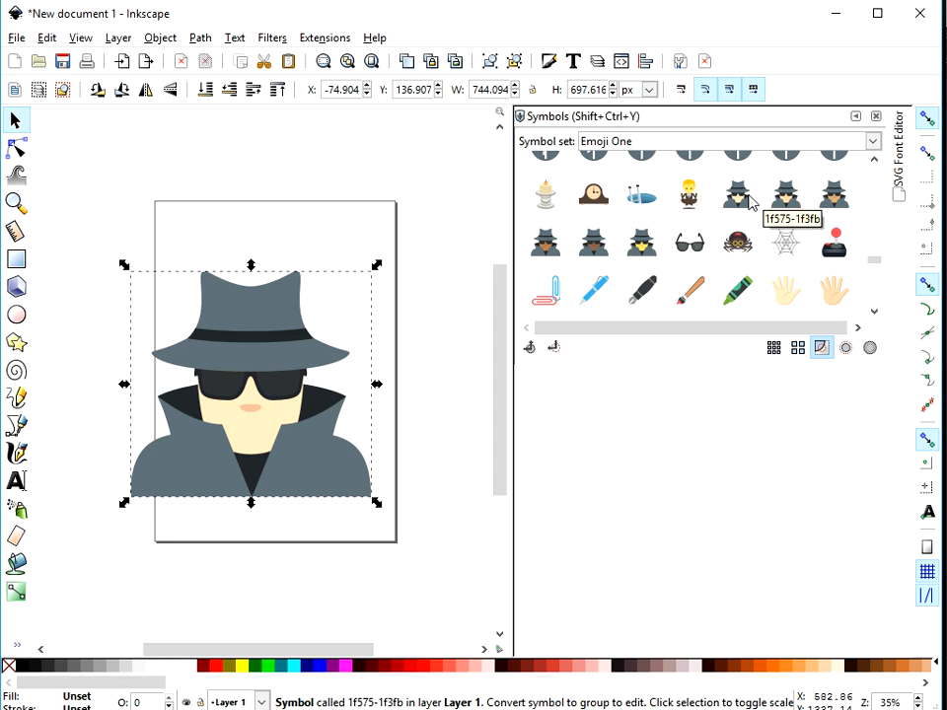
Step: Save the detective drawing as drawing.svg on the Desktop
click(172, 41)
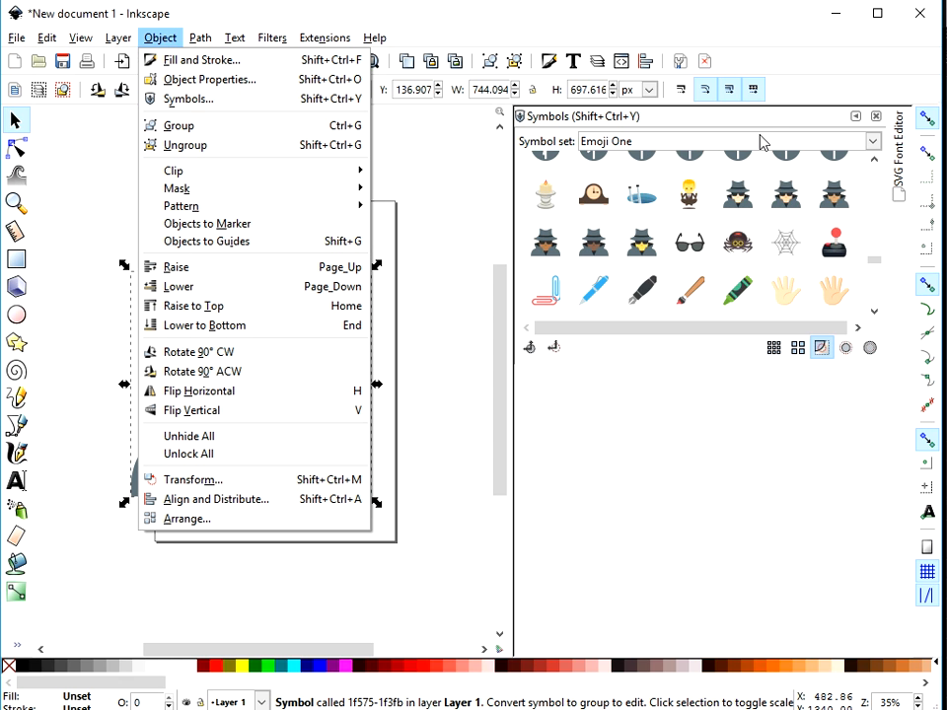
click(449, 232)
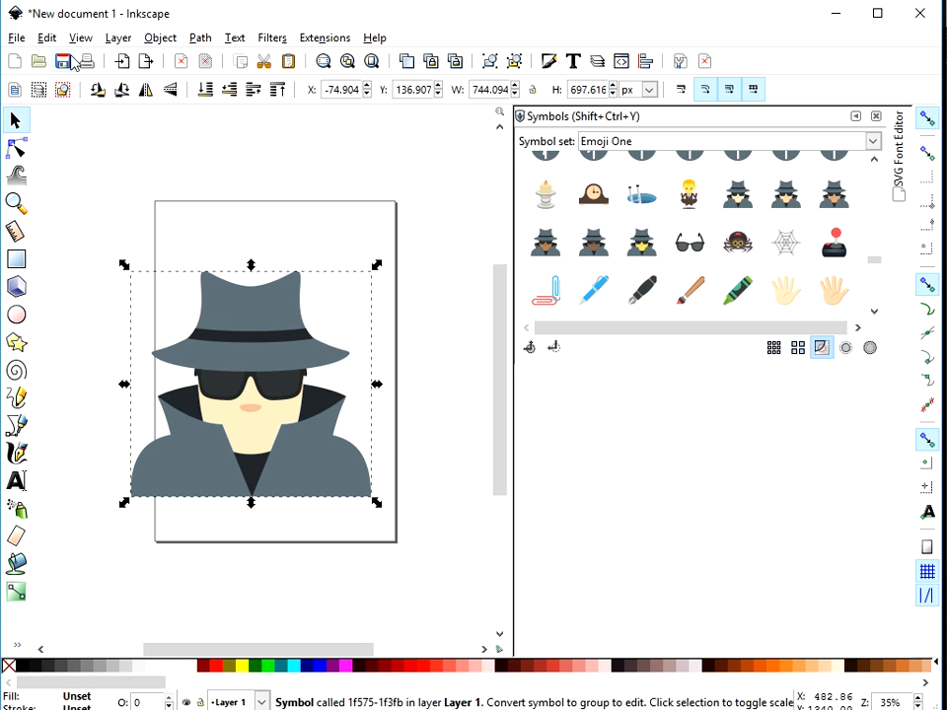
click(18, 39)
click(49, 155)
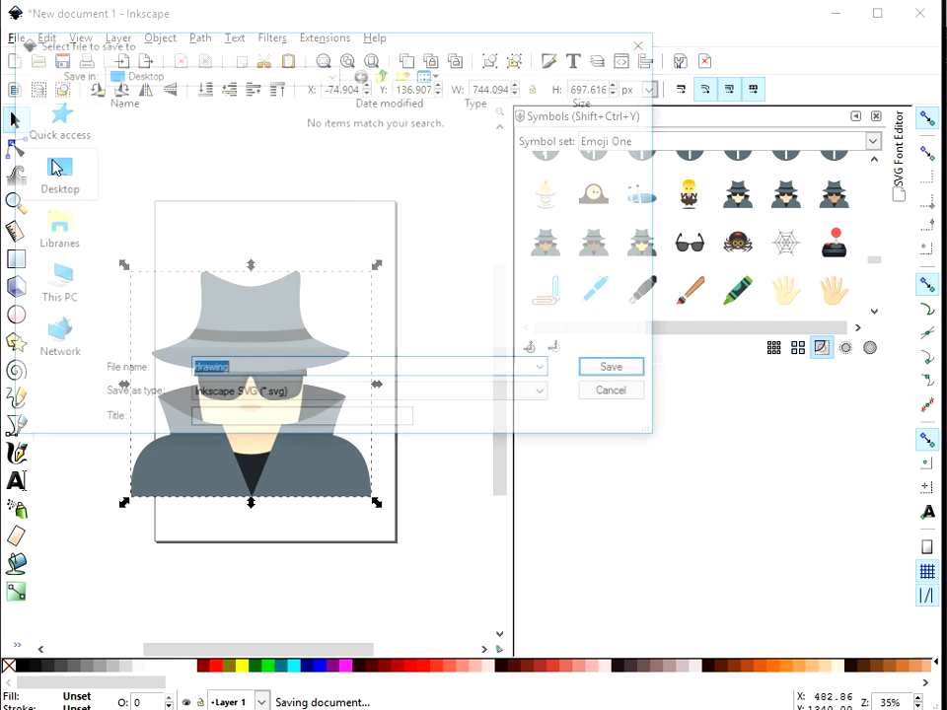
click(54, 177)
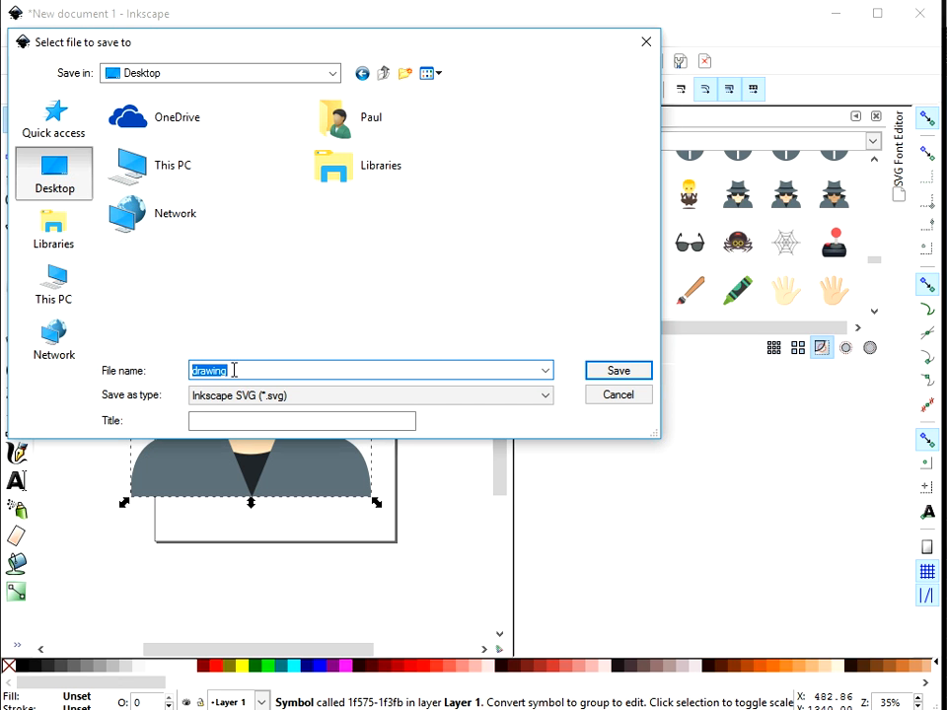
click(628, 376)
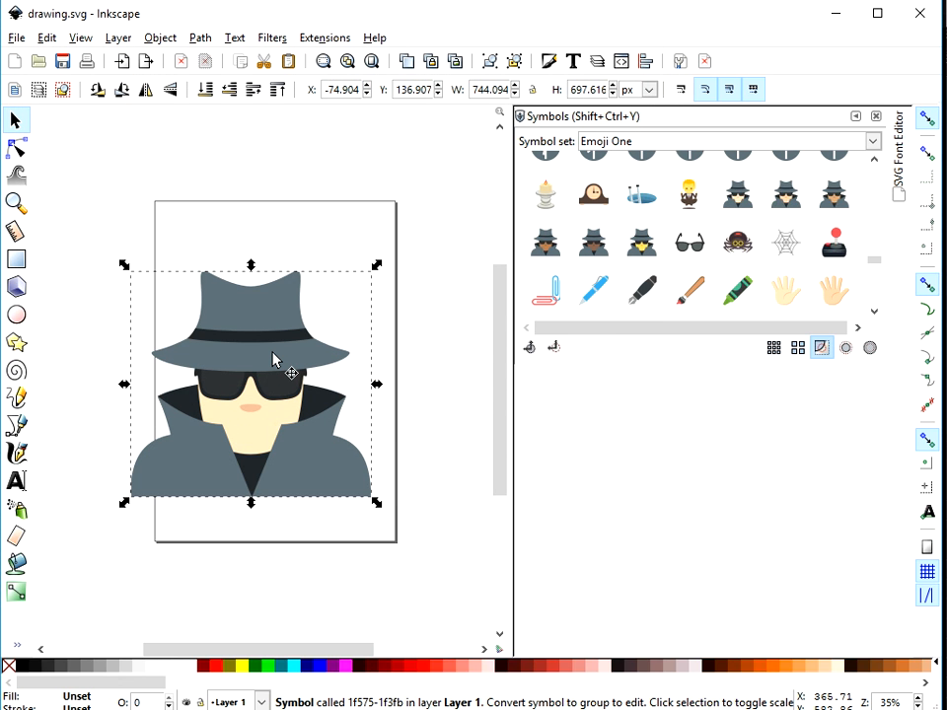
Step: Switch to Fluid Designer and choose the Pendants category in the group library browser
mouse_move(525, 709)
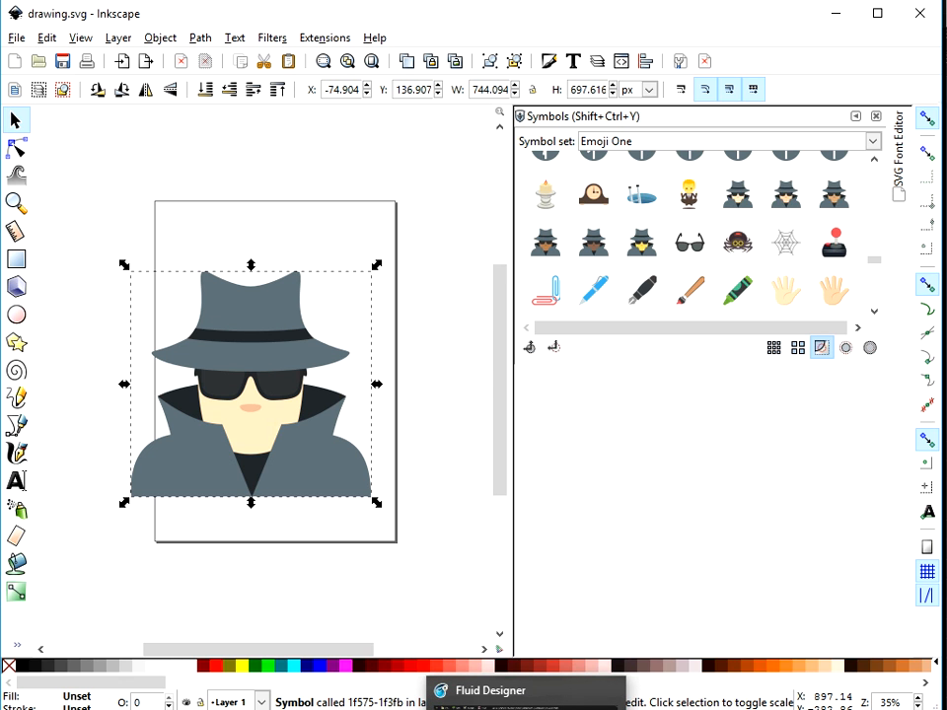
click(525, 693)
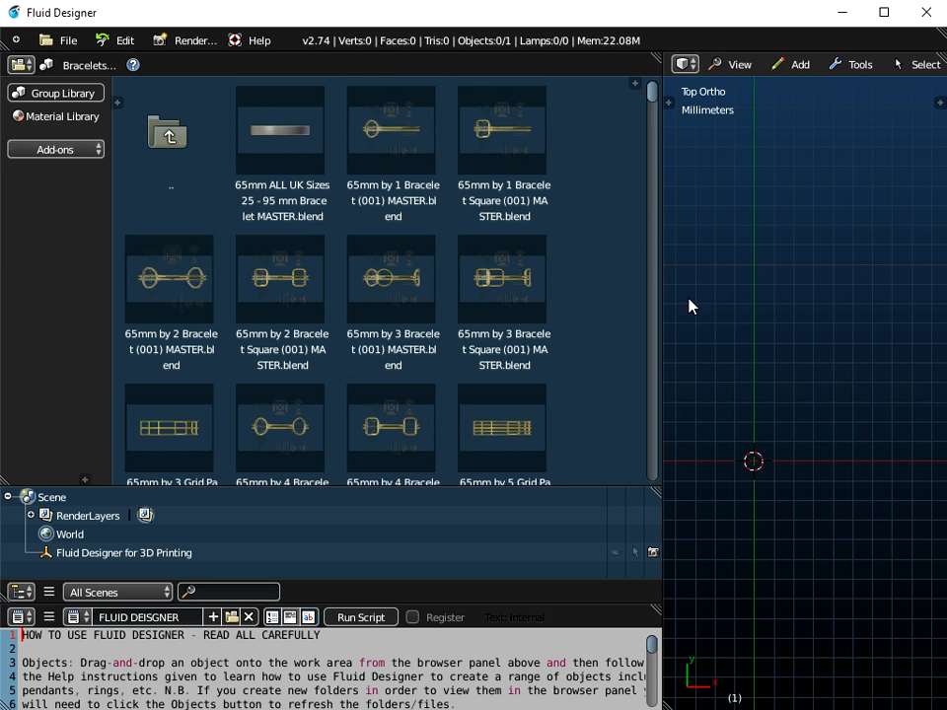
drag(662, 302, 278, 301)
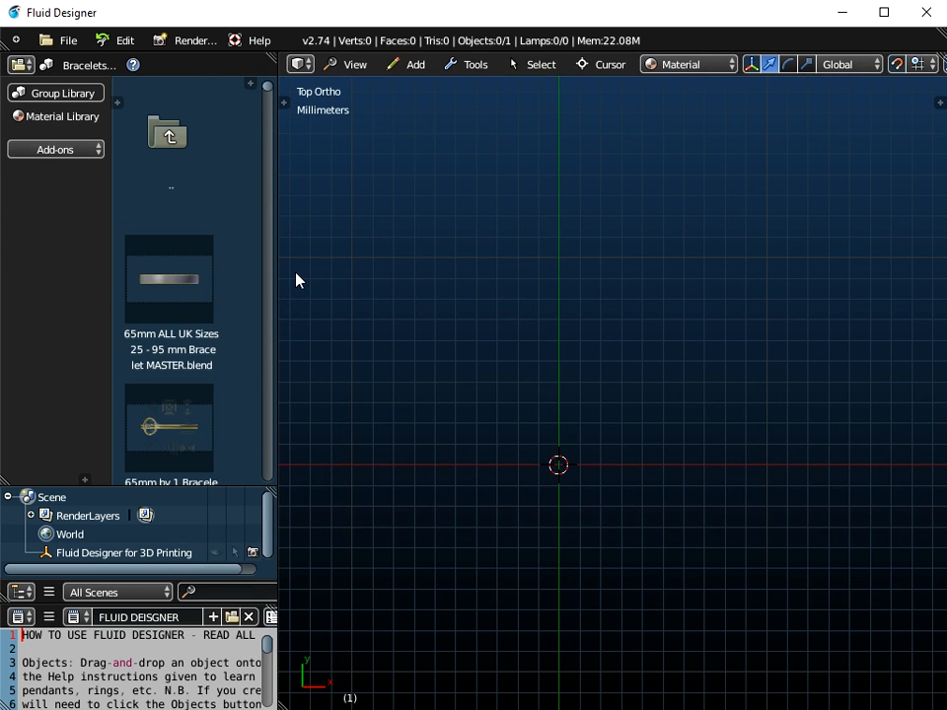
click(74, 65)
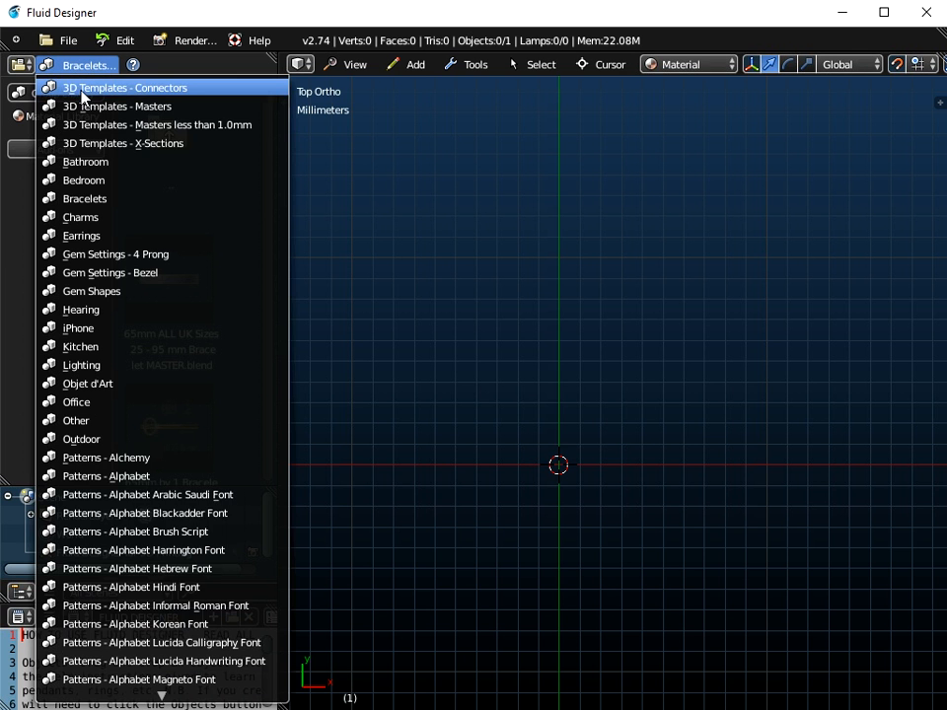
scroll(82, 97, up, 3)
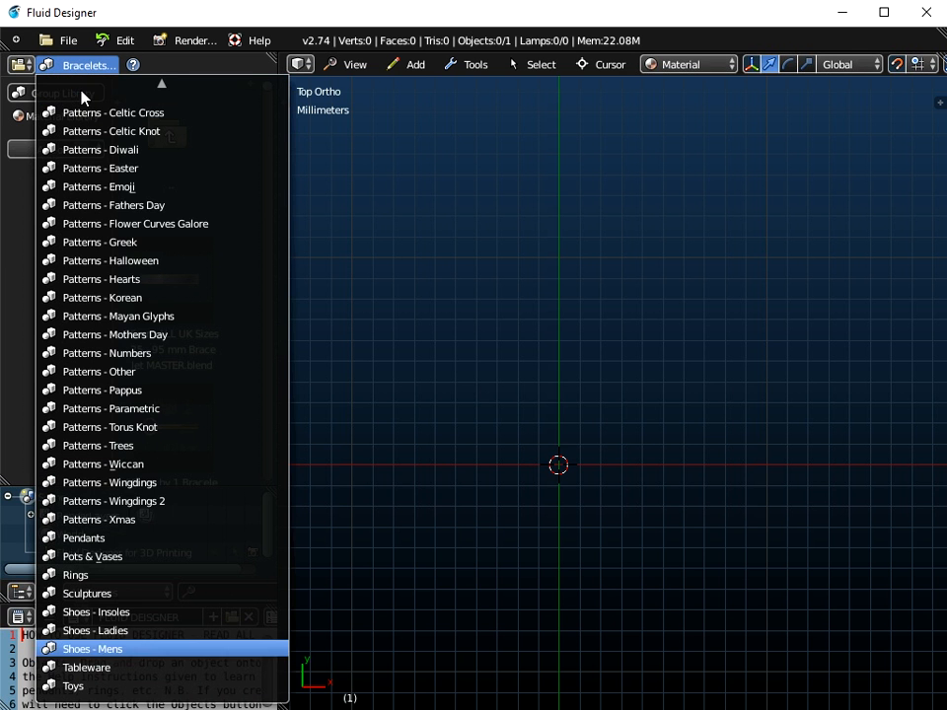
click(107, 538)
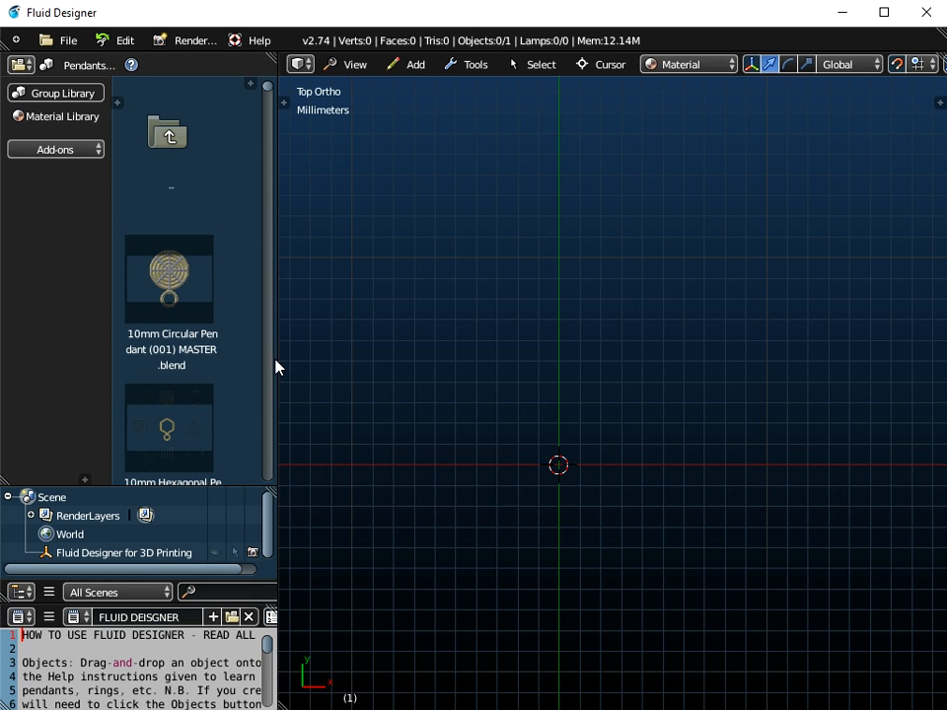
Step: Open the 20mm Square Pendant (001) MASTER file by dropping it from the library into the viewport
drag(277, 357, 499, 355)
scroll(393, 303, down, 5)
scroll(393, 302, down, 4)
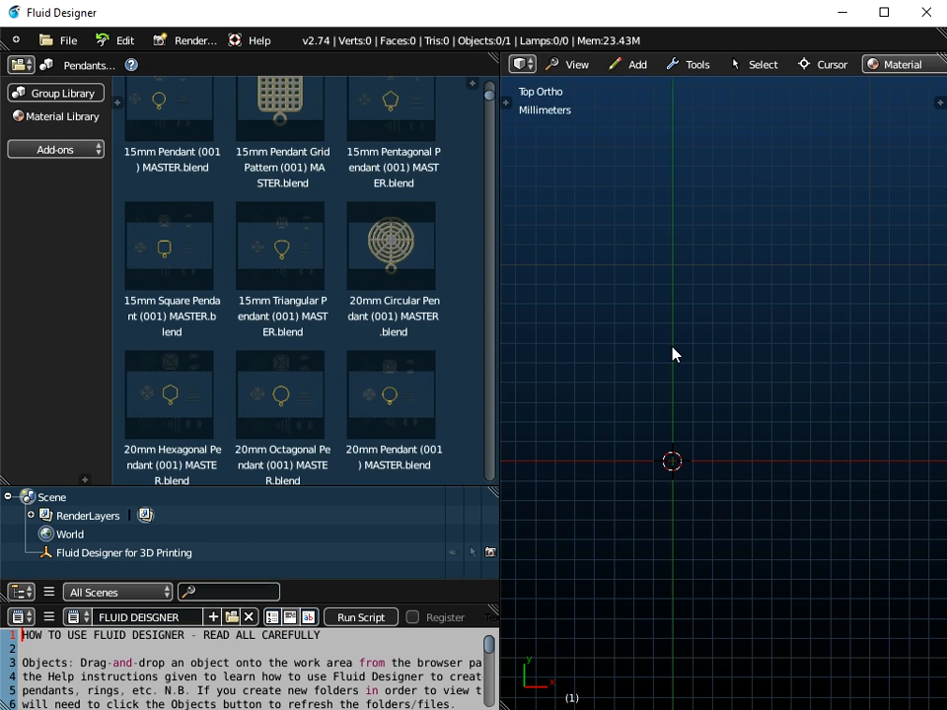
middle_drag(672, 353, 681, 281)
scroll(682, 286, down, 3)
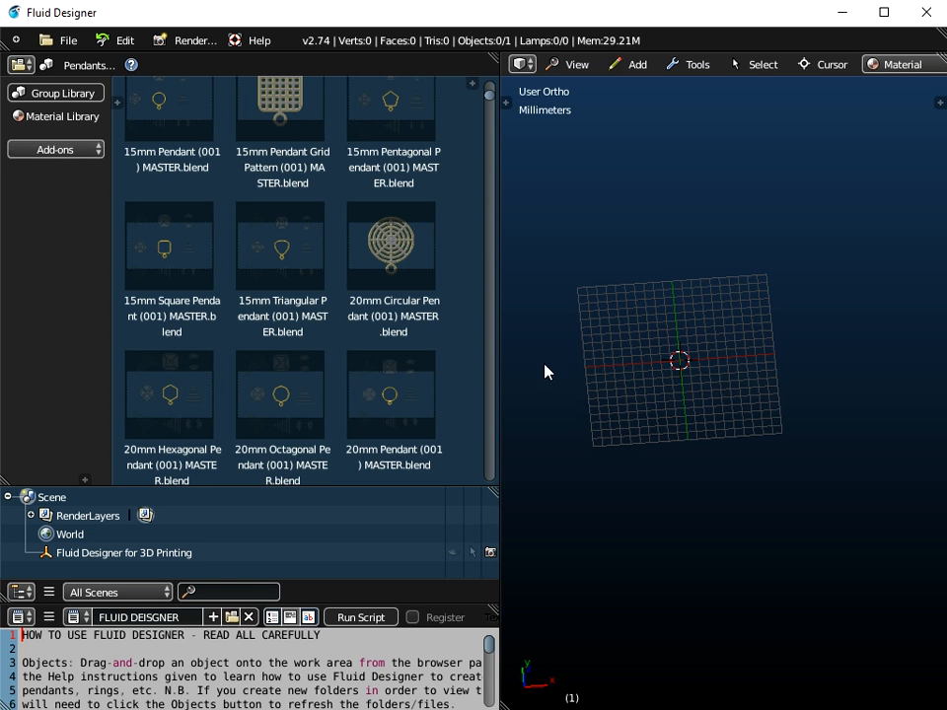
middle_drag(653, 393, 649, 320)
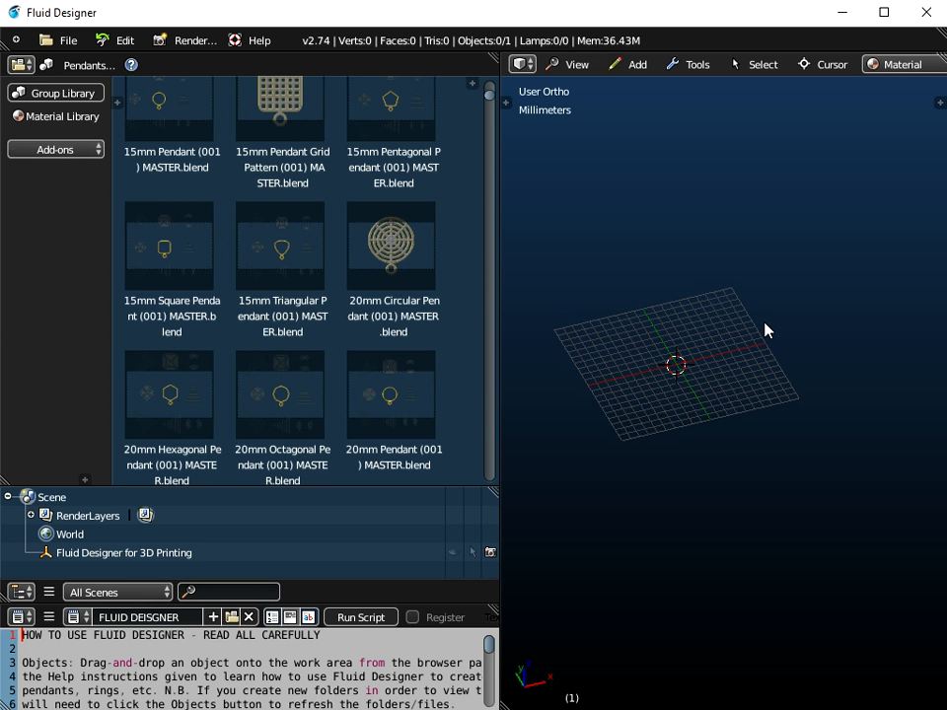
scroll(368, 364, down, 5)
scroll(367, 364, down, 2)
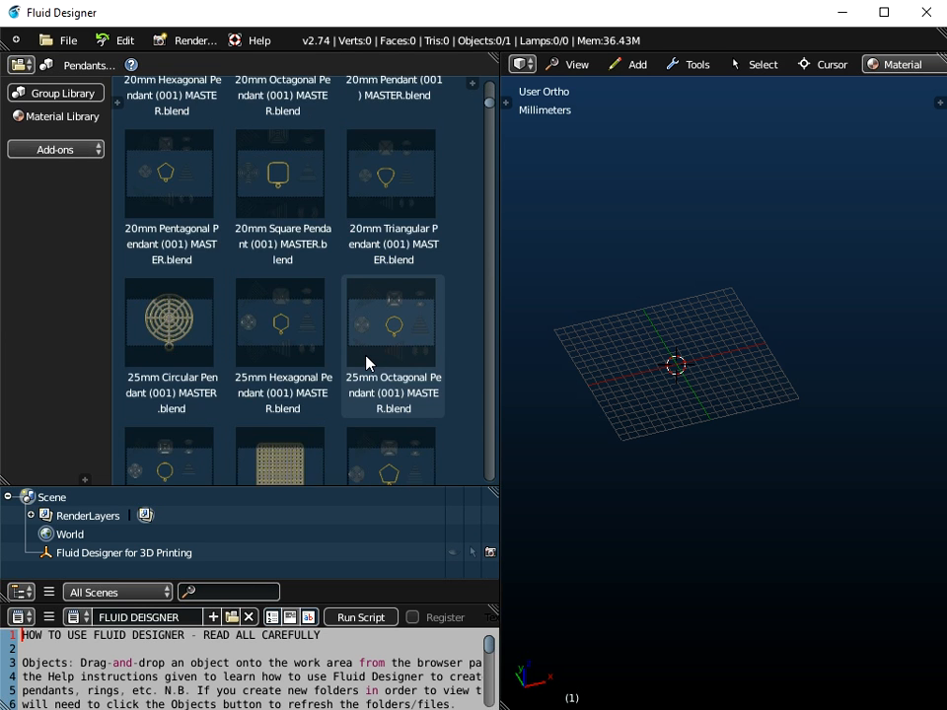
click(294, 180)
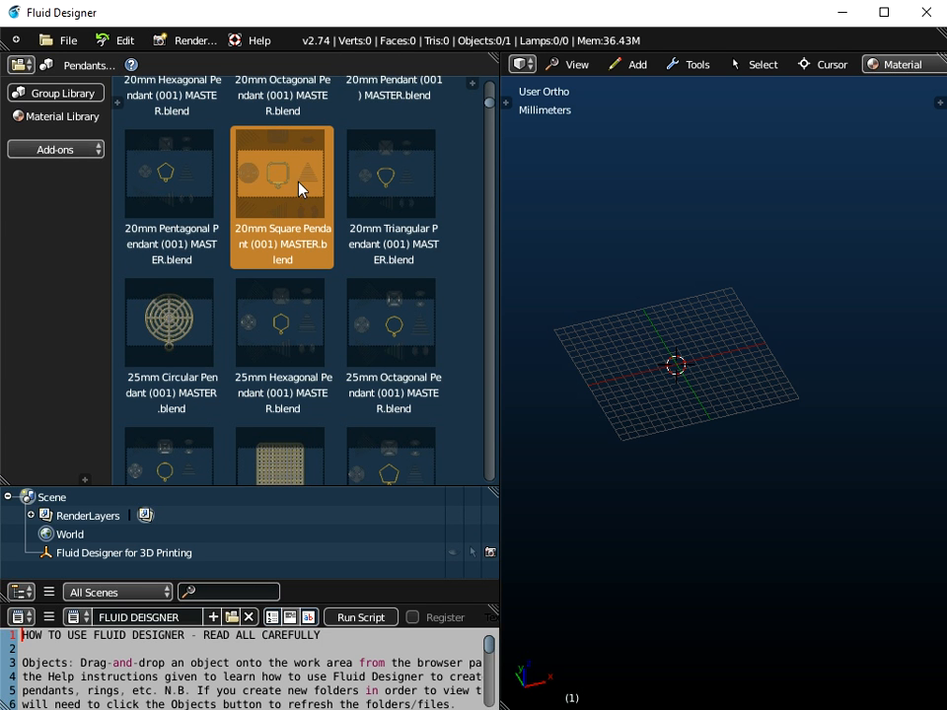
drag(331, 180, 628, 307)
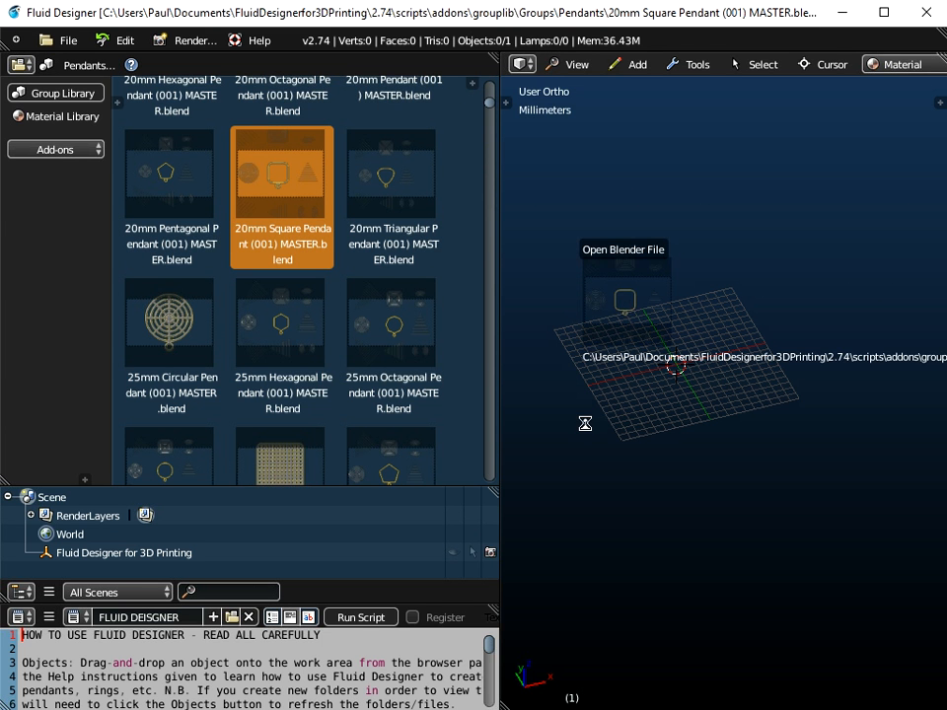
Step: Rotate the pendant 180° about the Z axis in its object properties
middle_drag(573, 443, 626, 307)
scroll(609, 348, up, 3)
middle_drag(609, 348, 549, 575)
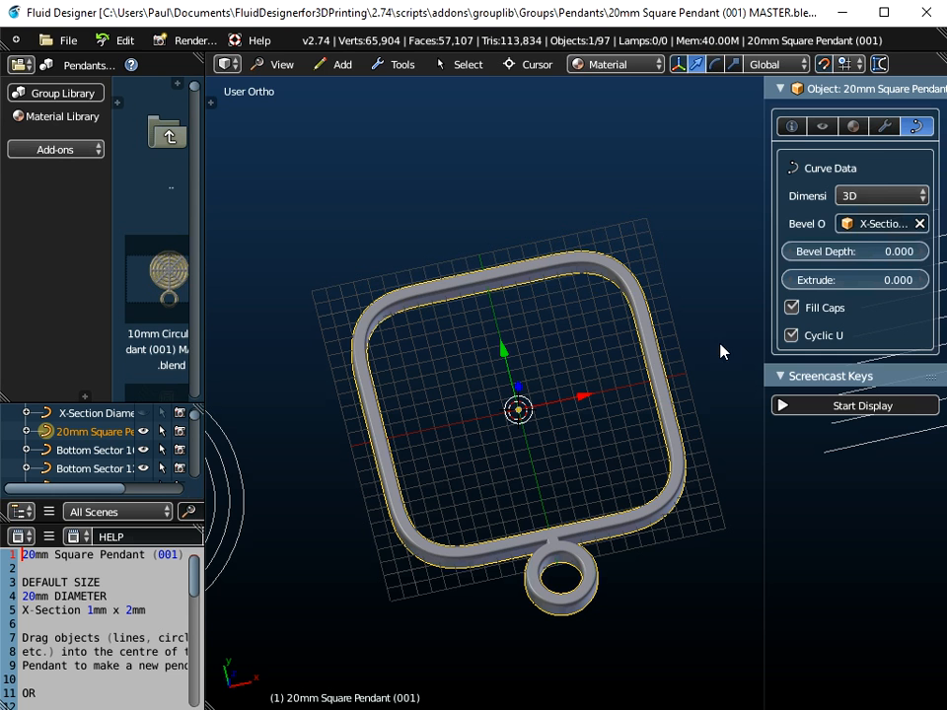
click(791, 127)
drag(764, 178, 677, 178)
click(876, 343)
text(180)
key(Return)
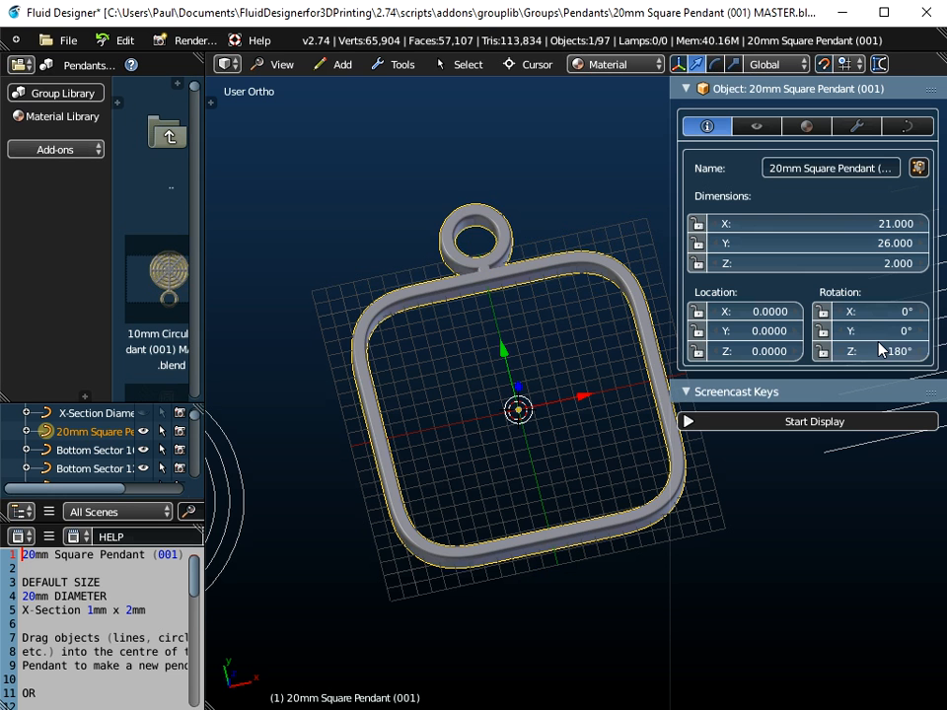
click(828, 422)
click(811, 392)
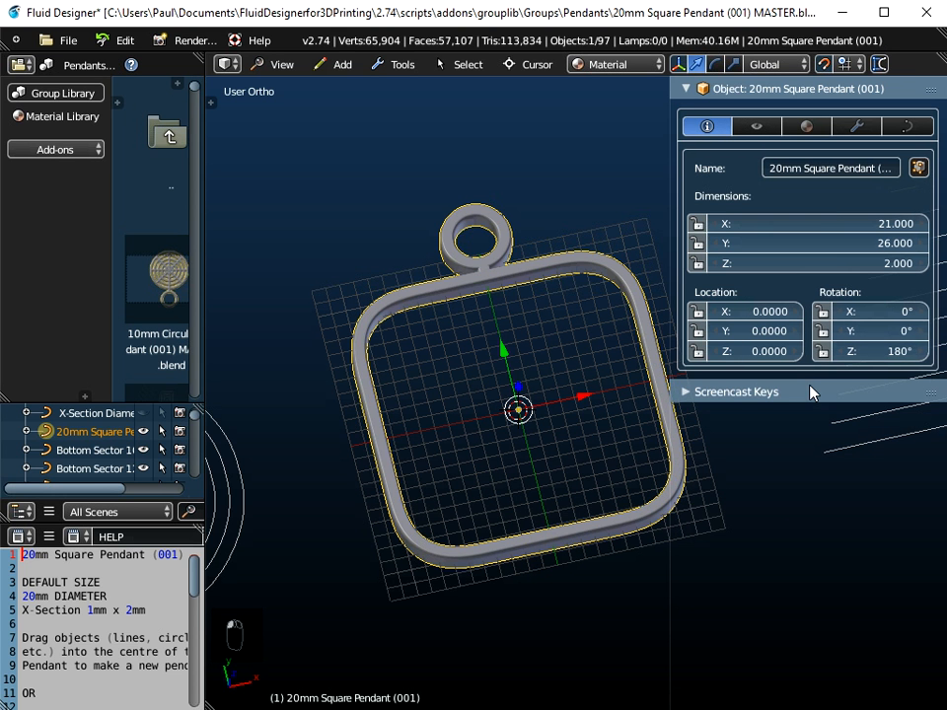
Step: Try the 1.0mm x 3.0mm and 2.0mm x 2.0mm bevel cross-sections on the pendant frame and reselect X-Section 1.0mm x 2.0mm
middle_drag(484, 240, 495, 436)
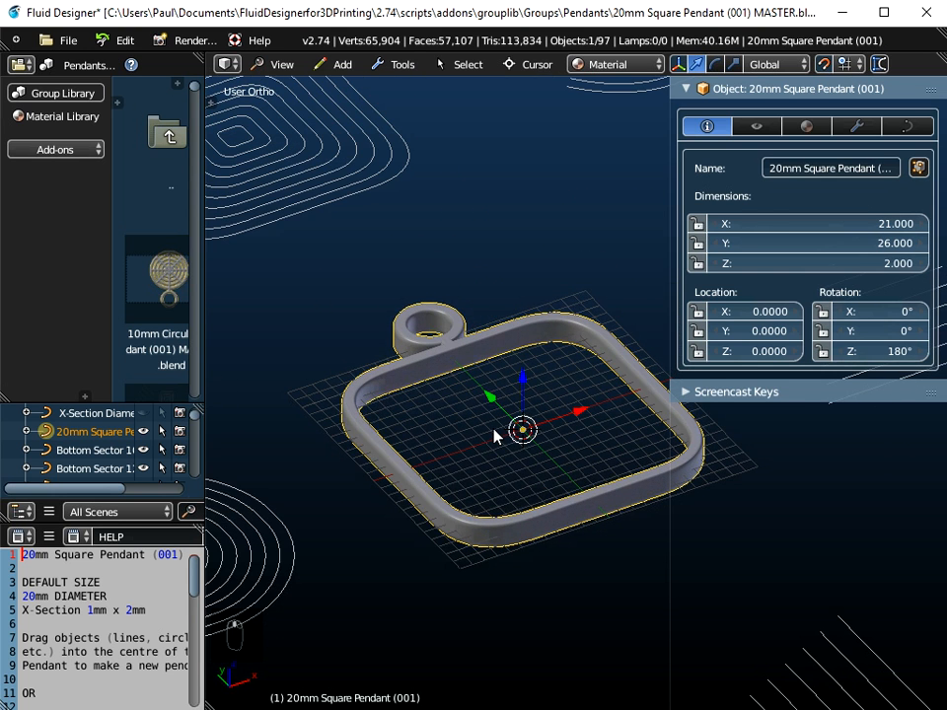
click(907, 126)
click(826, 229)
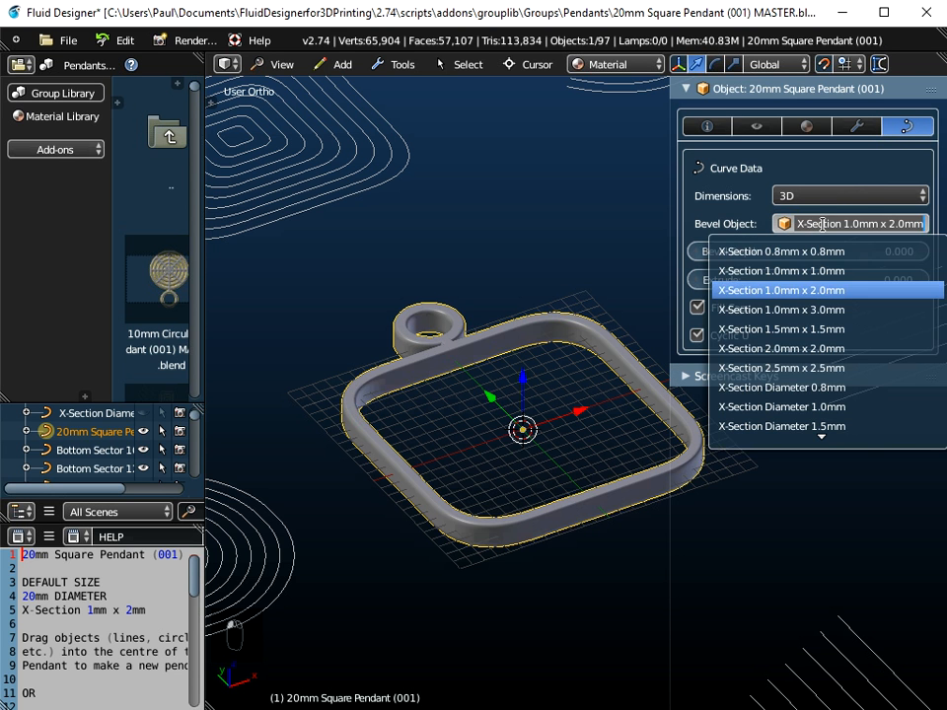
click(826, 307)
click(846, 225)
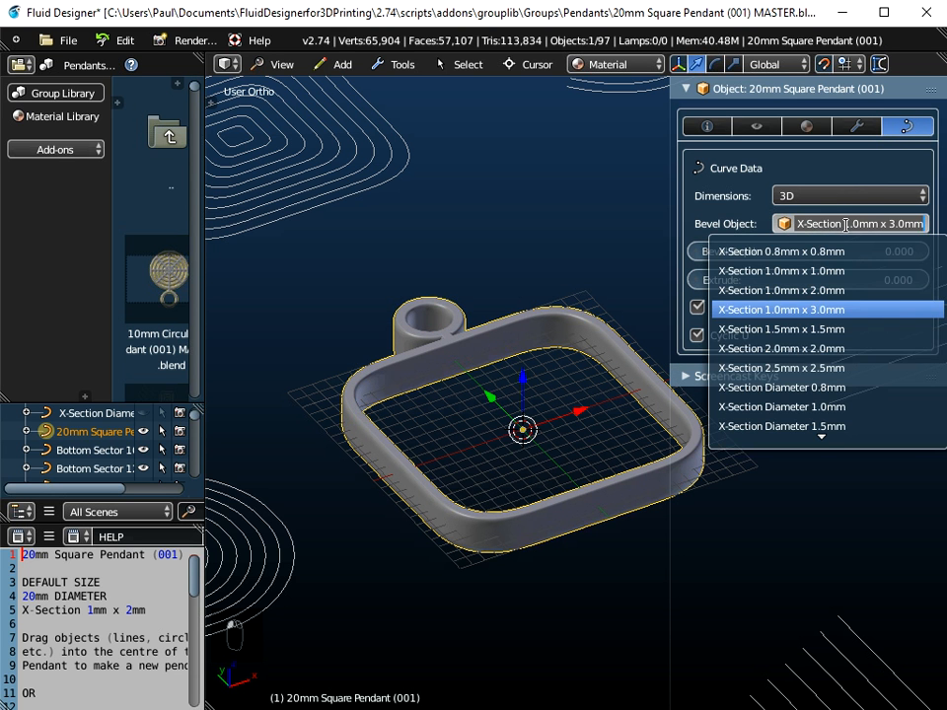
click(834, 349)
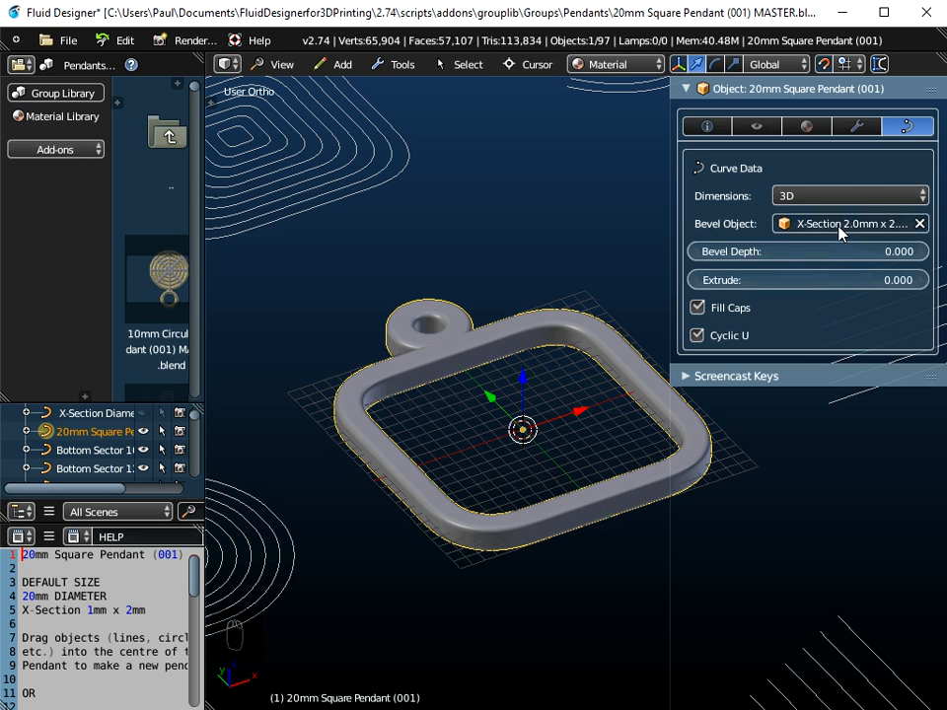
click(846, 227)
click(825, 310)
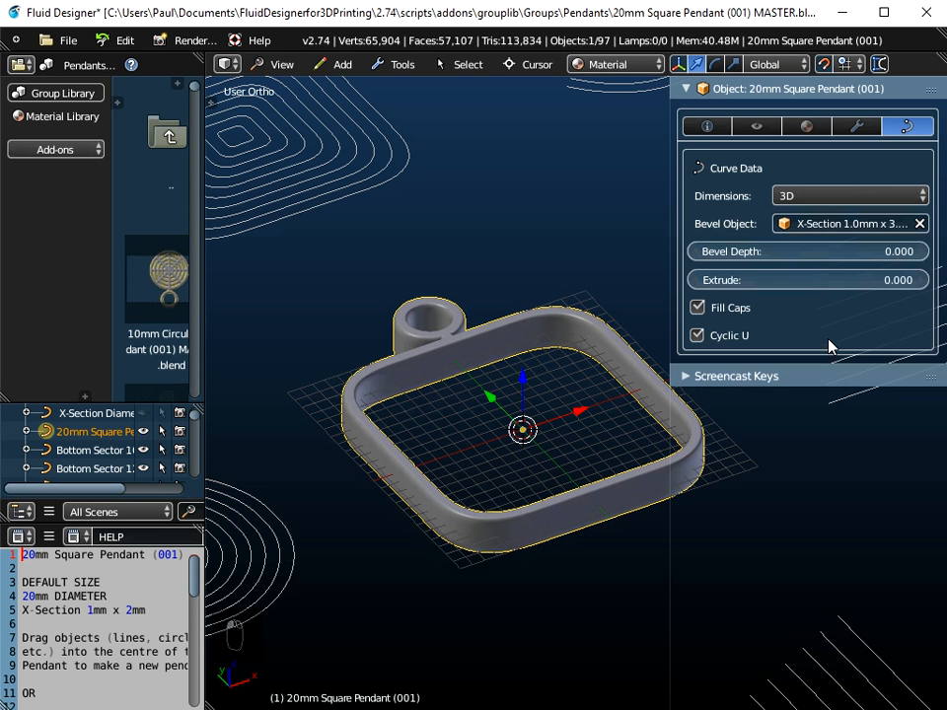
click(847, 227)
scroll(819, 370, down, 5)
scroll(823, 306, up, 1)
click(835, 268)
Step: Scale the pendant down by a factor of 0.5
middle_drag(596, 418, 592, 474)
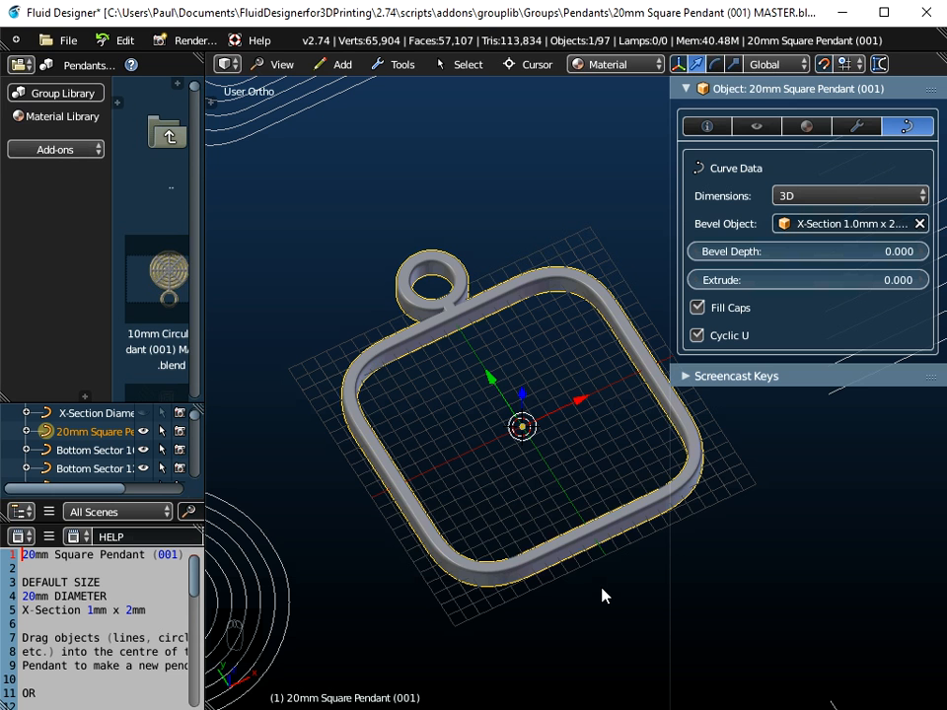
text(s)
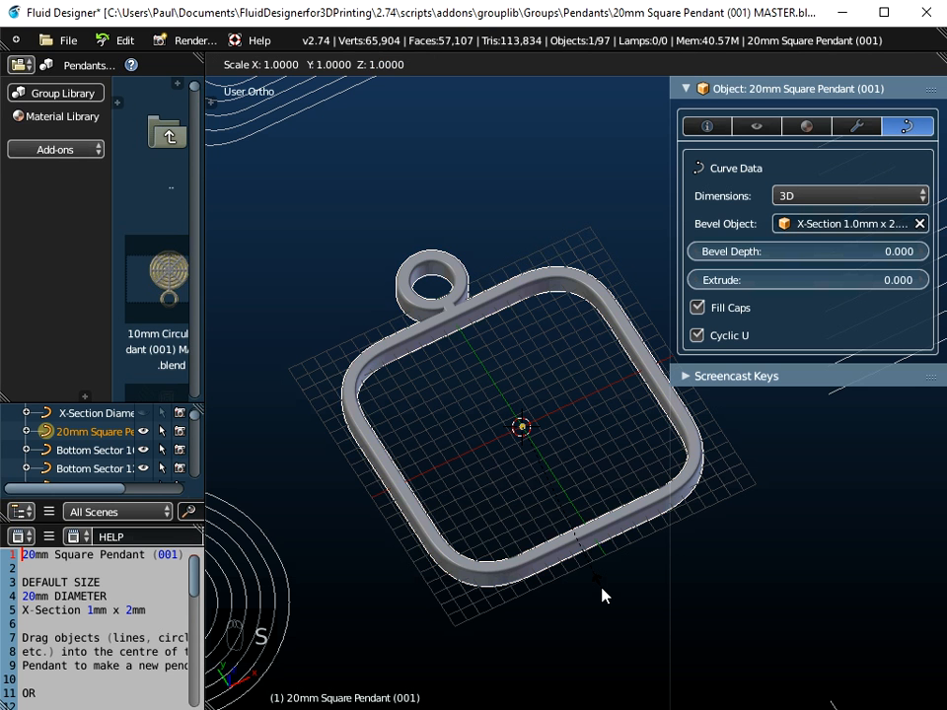
text(0.5)
key(Return)
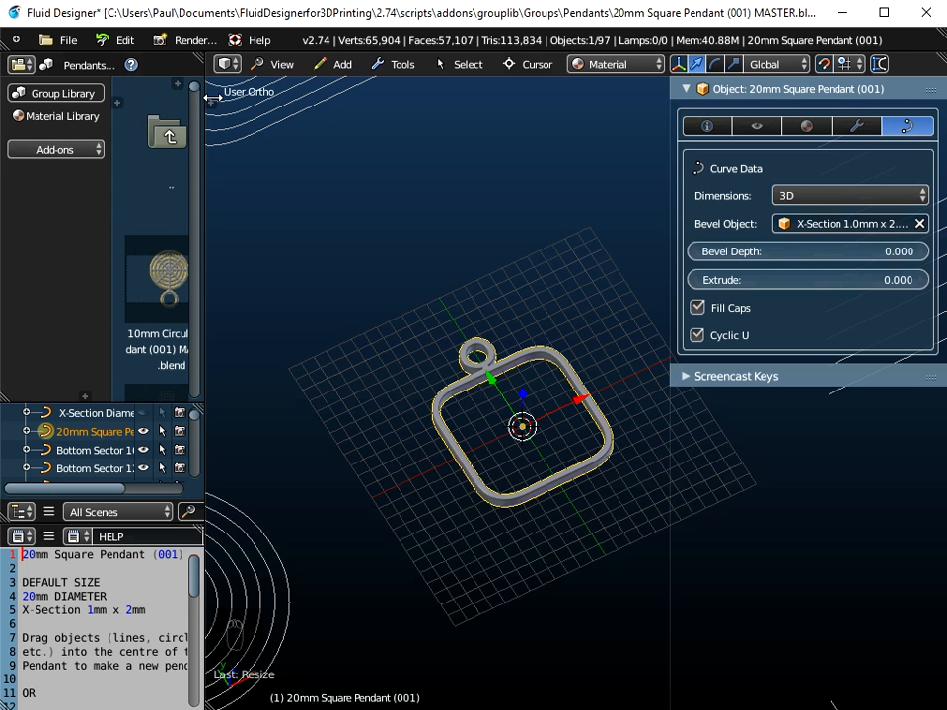
Step: Apply the scale transform to the pendant object
drag(209, 98, 387, 173)
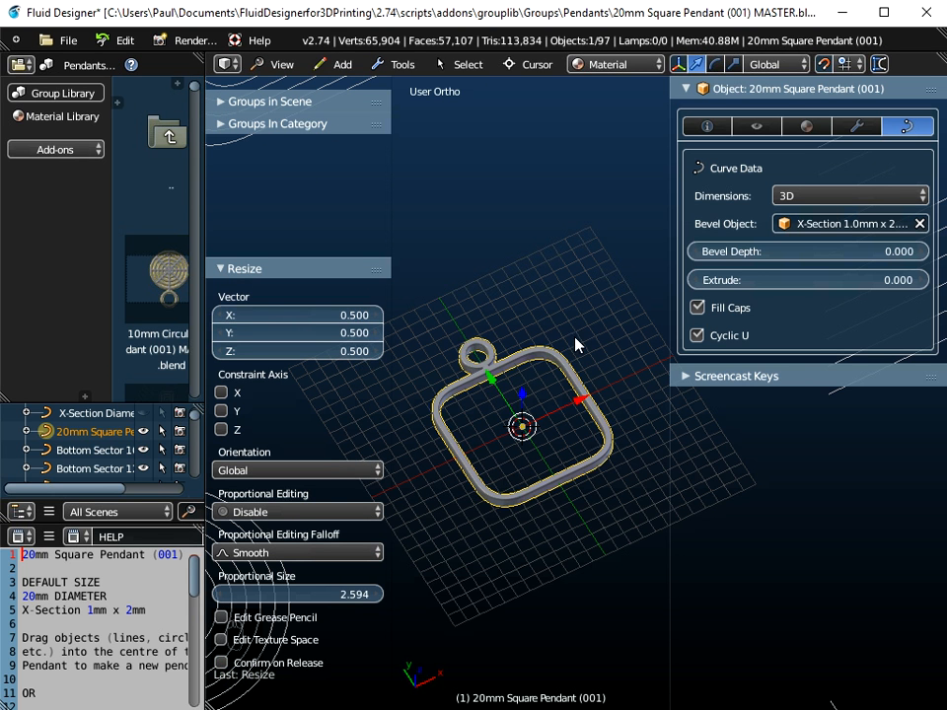
drag(677, 219, 647, 219)
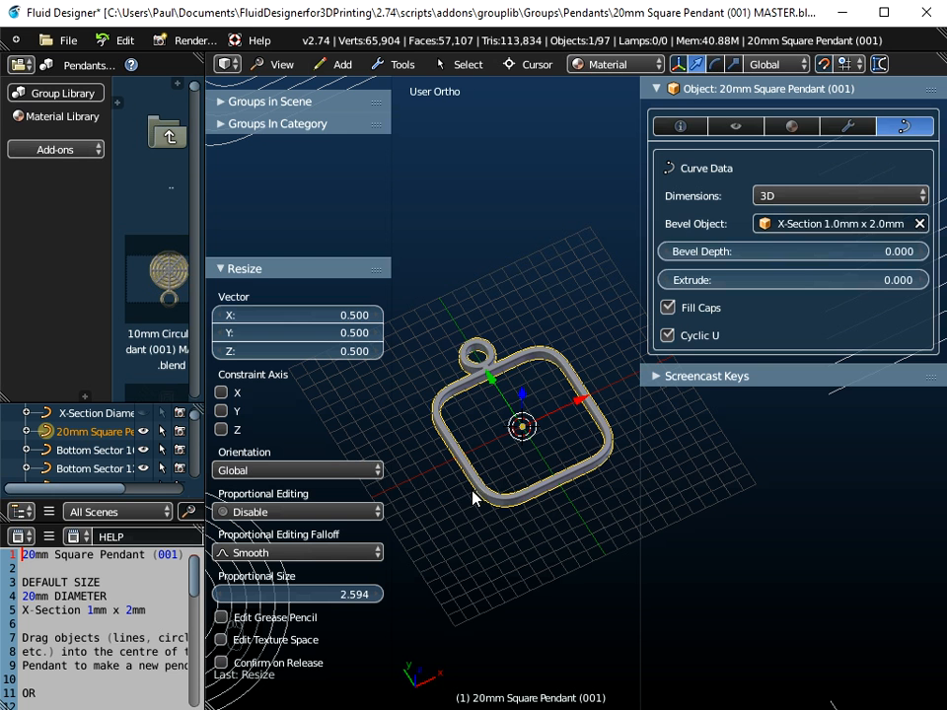
click(680, 126)
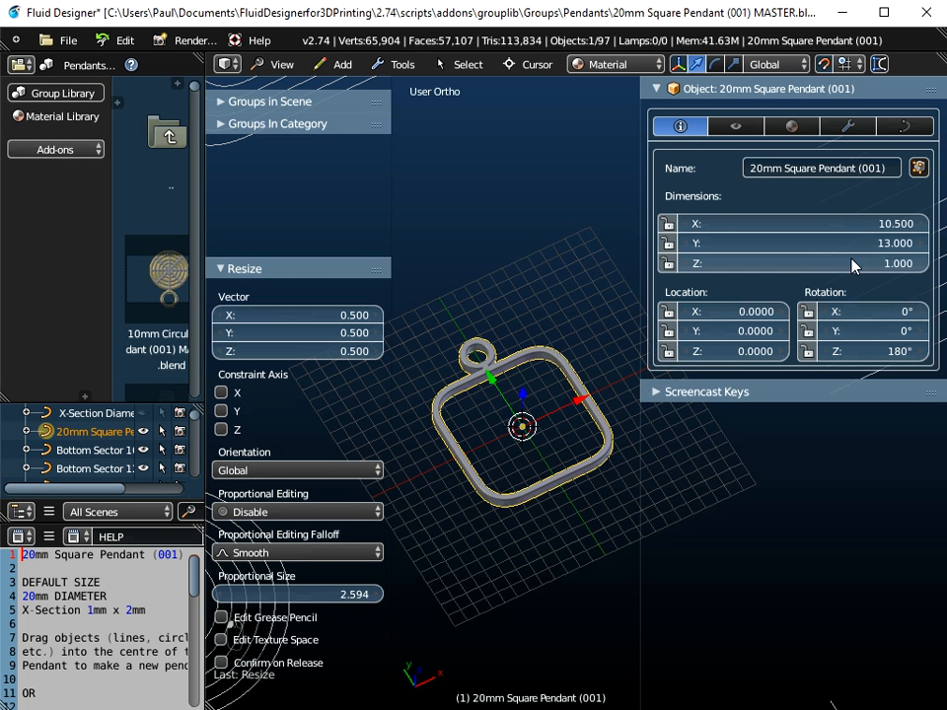
scroll(544, 482, up, 3)
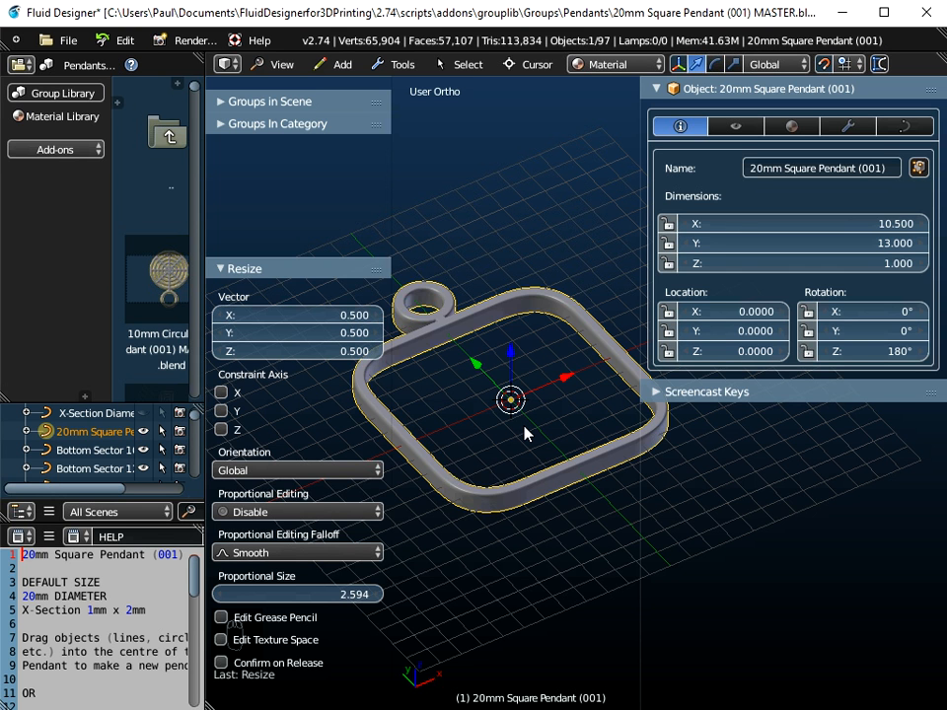
key(ctrl+a)
key(ctrl+a)
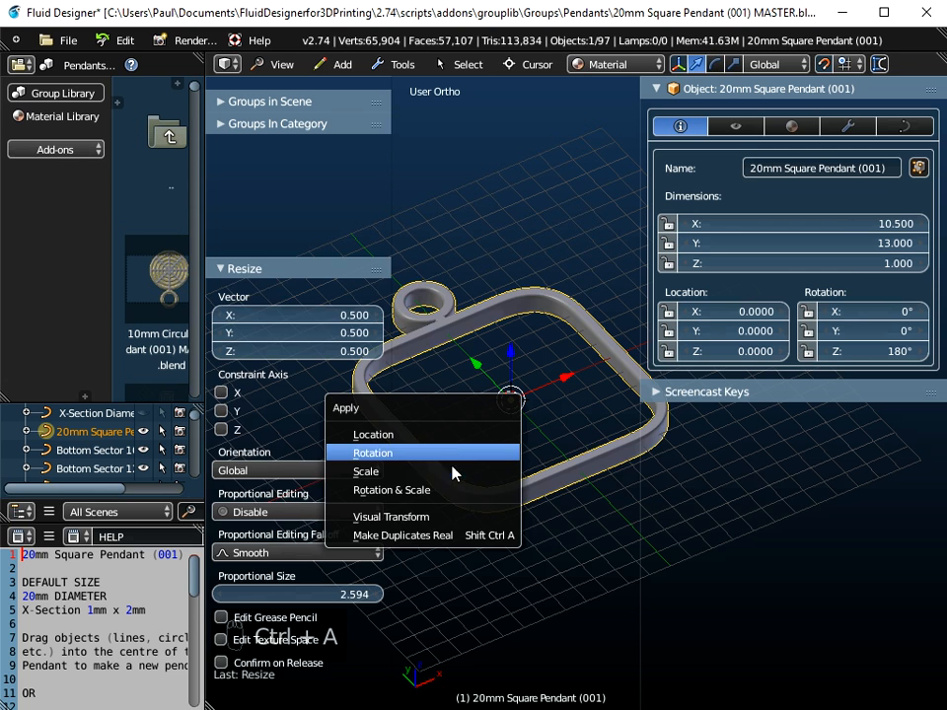
click(456, 473)
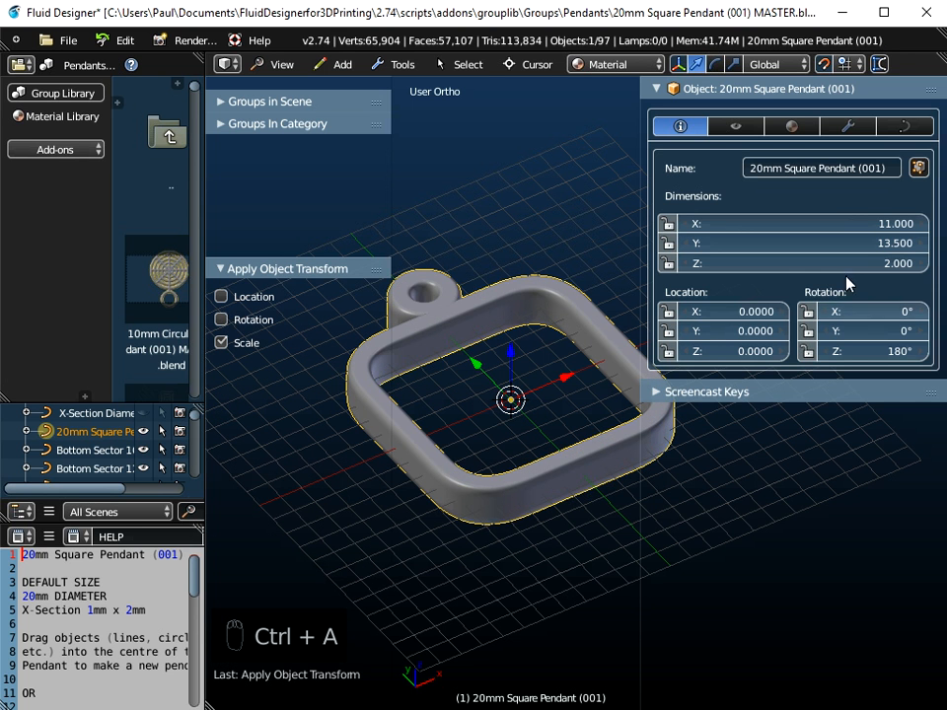
Step: Scale the pendant up by a factor of 2
click(902, 128)
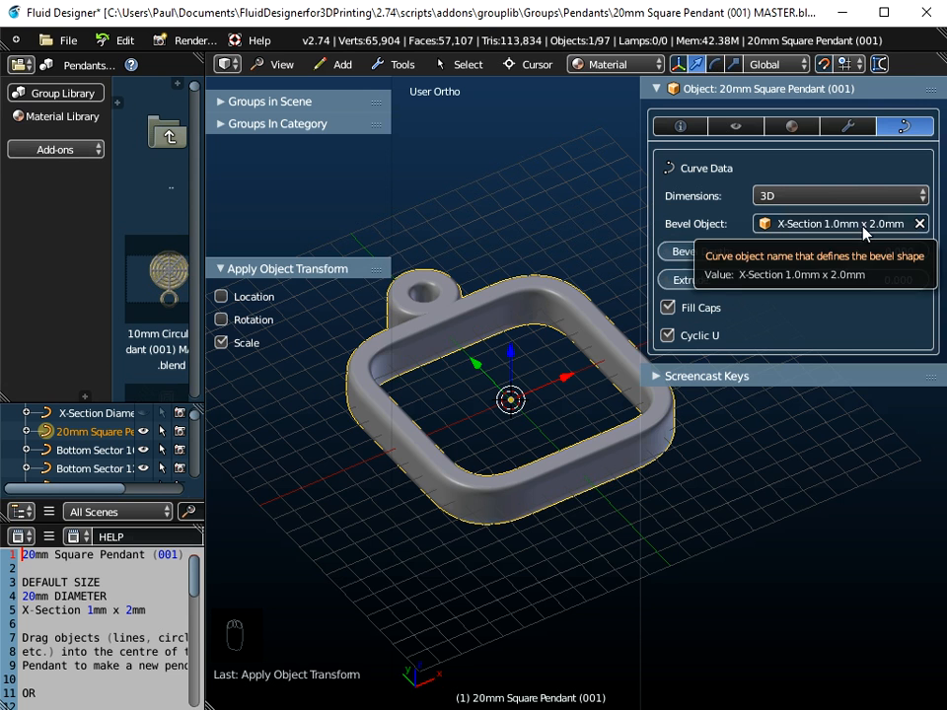
middle_drag(533, 412, 530, 439)
text(s)
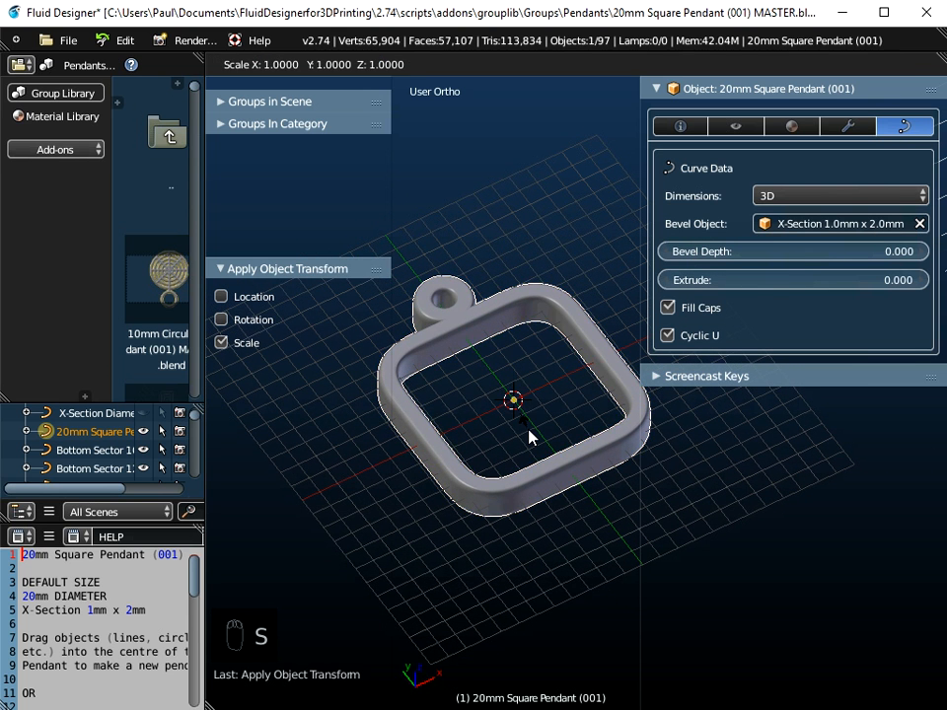
text(2)
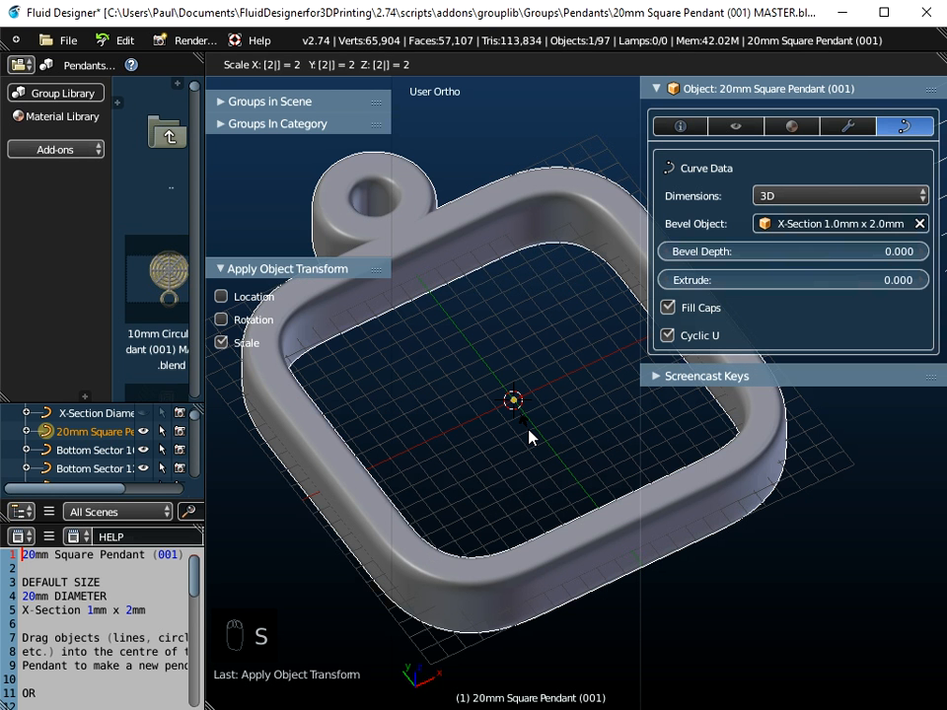
key(Return)
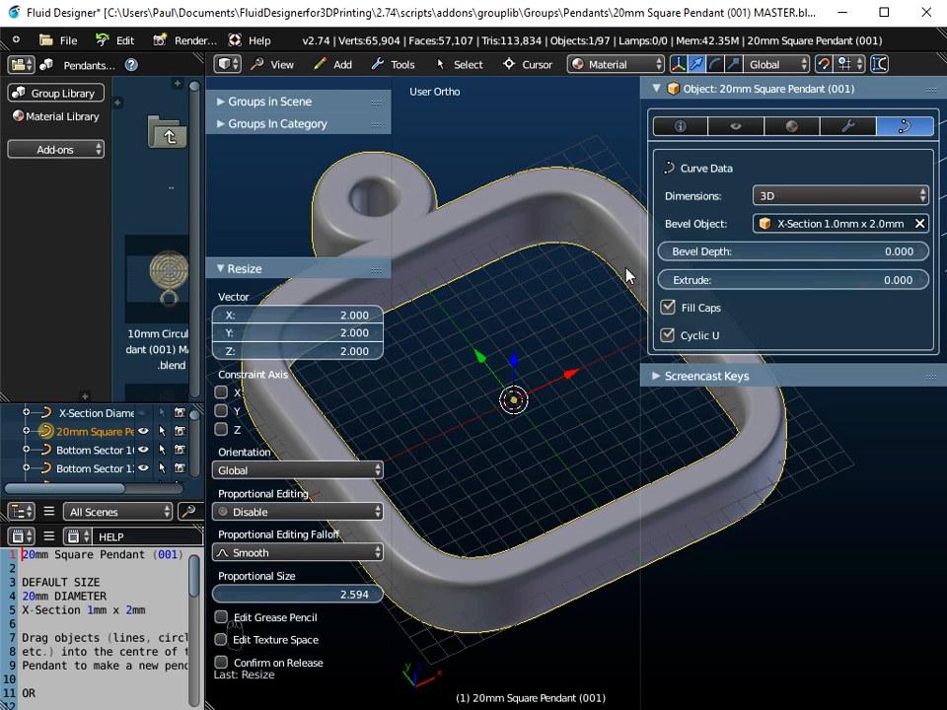
Step: Apply the scale transform to the enlarged pendant
click(680, 126)
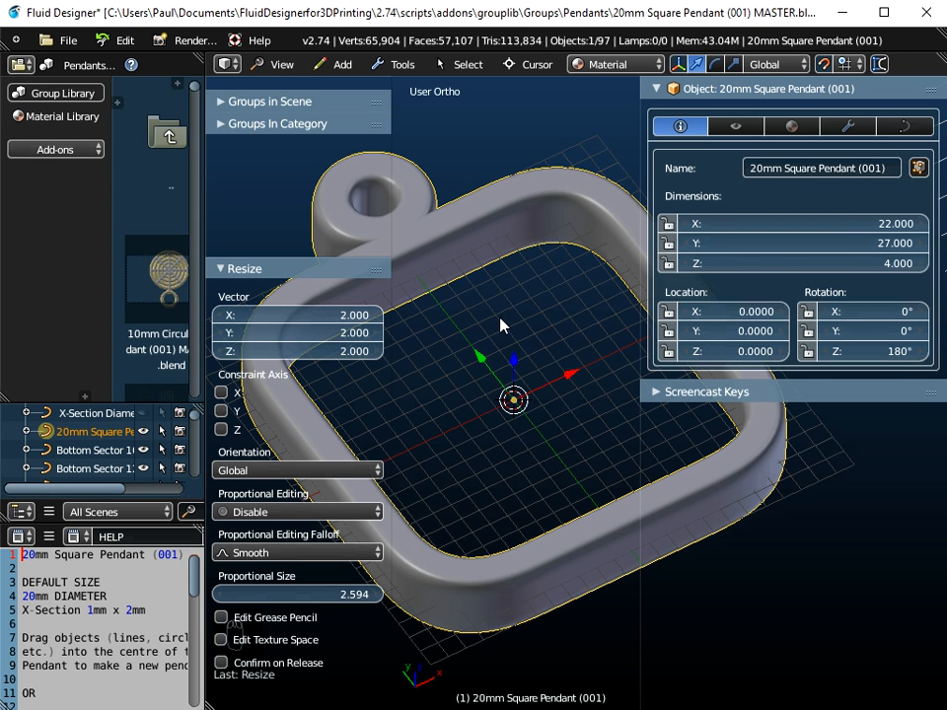
key(ctrl+a)
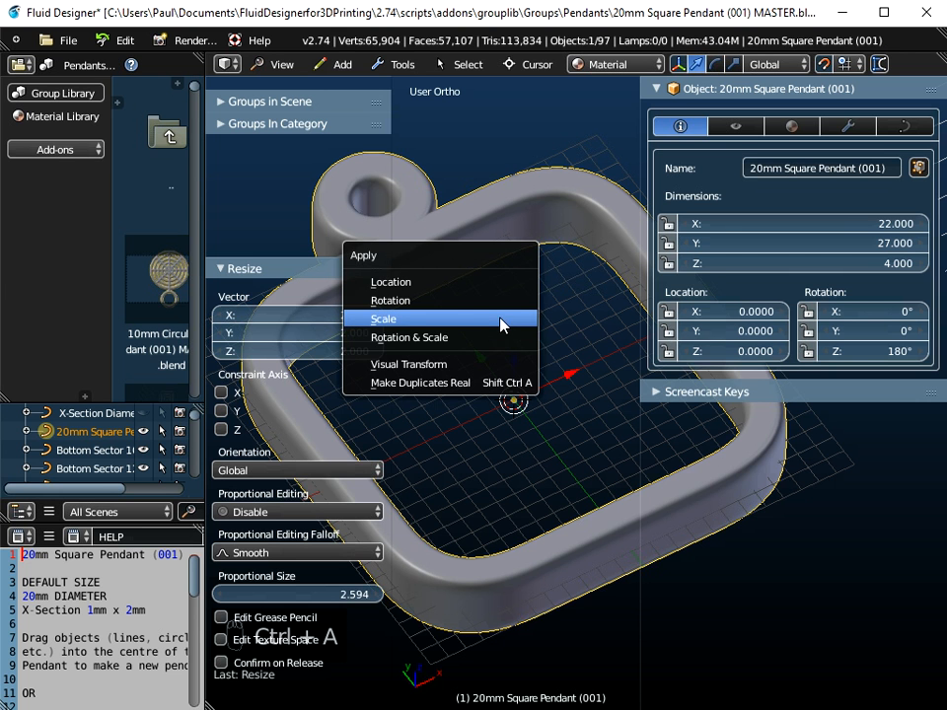
click(504, 320)
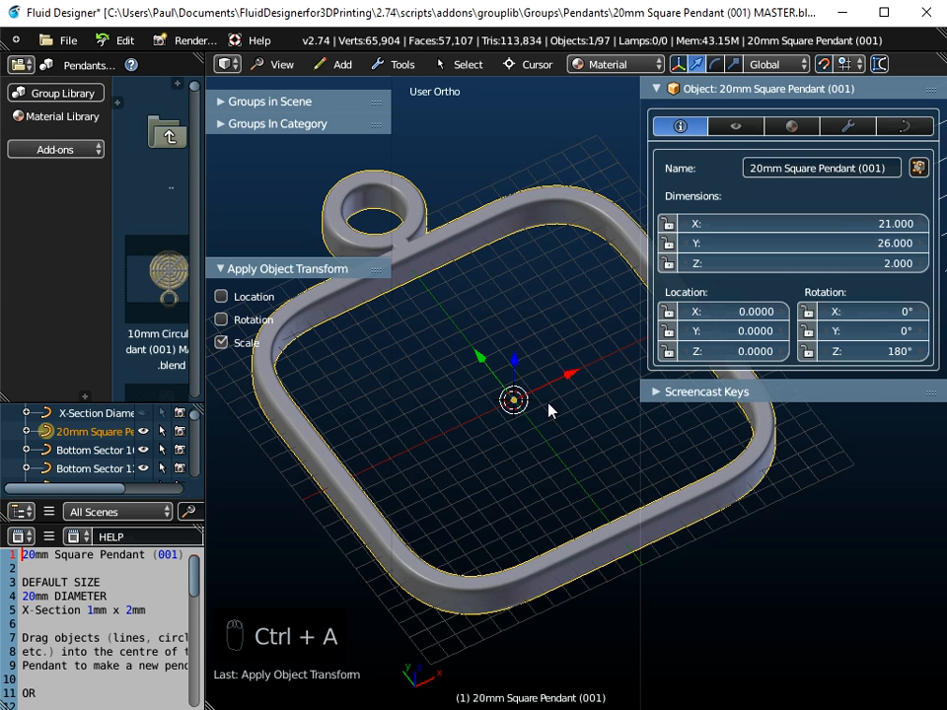
Step: Switch the viewport to the top orthographic view and hide the tool shelf
click(904, 127)
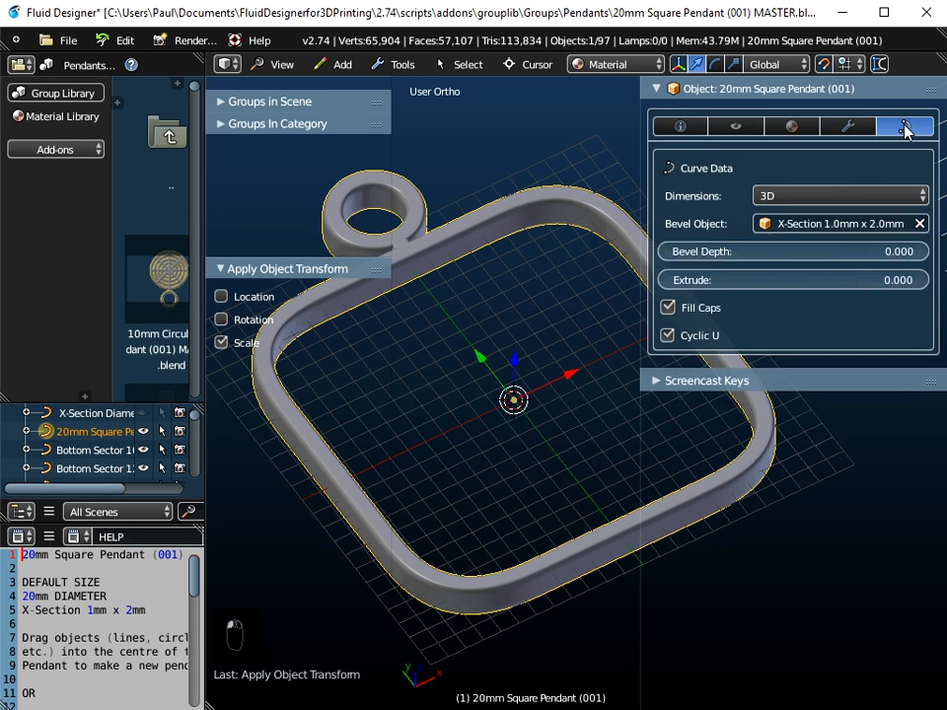
drag(639, 202, 748, 203)
middle_drag(603, 319, 566, 376)
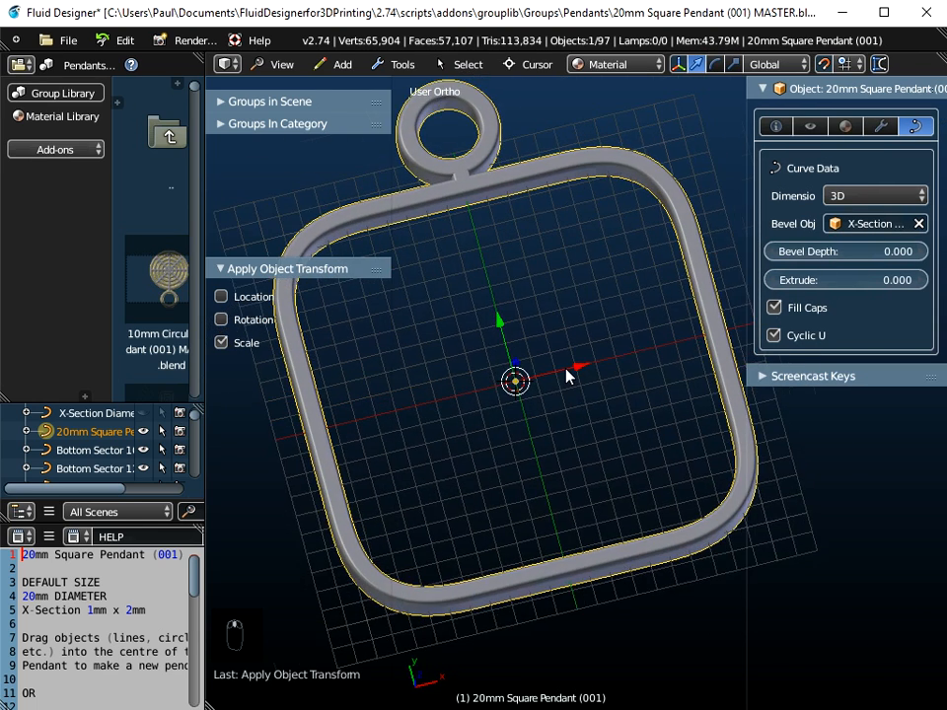
scroll(566, 376, up, 1)
scroll(566, 376, down, 2)
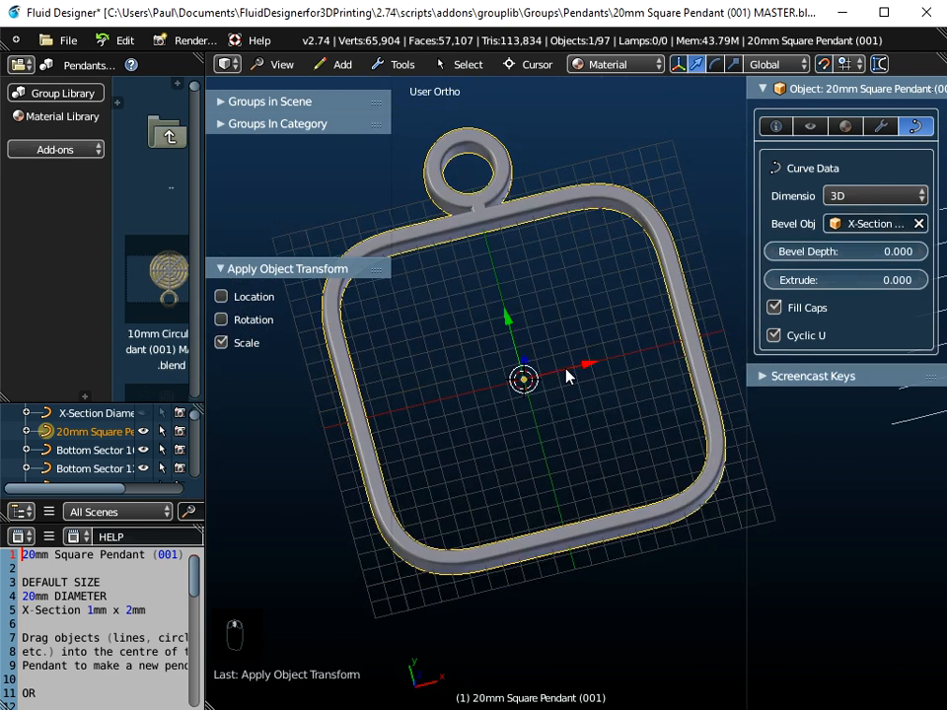
click(288, 64)
click(302, 151)
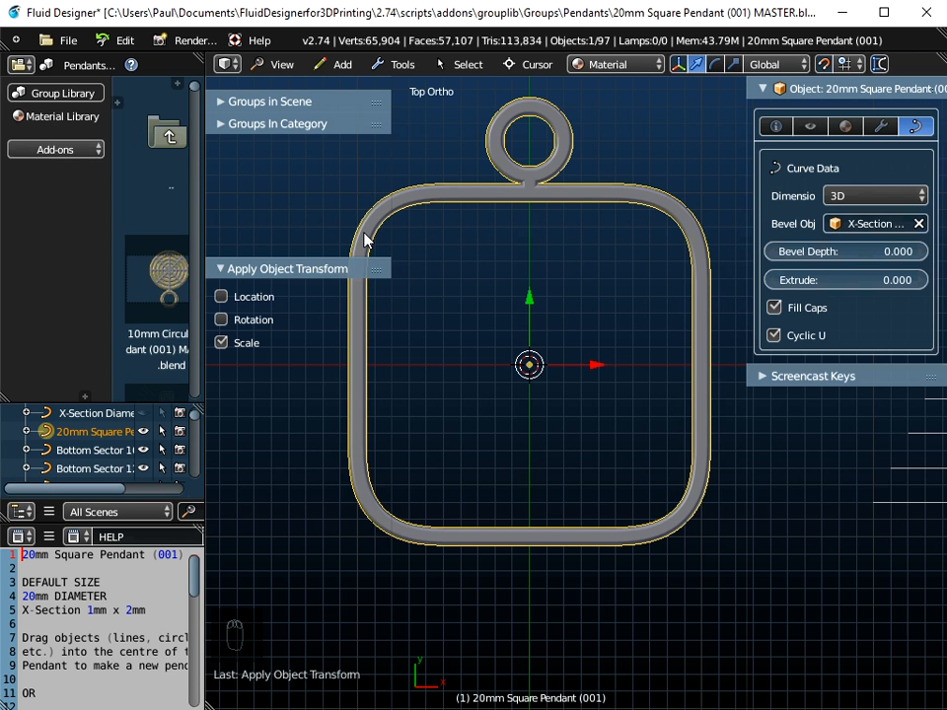
key(t)
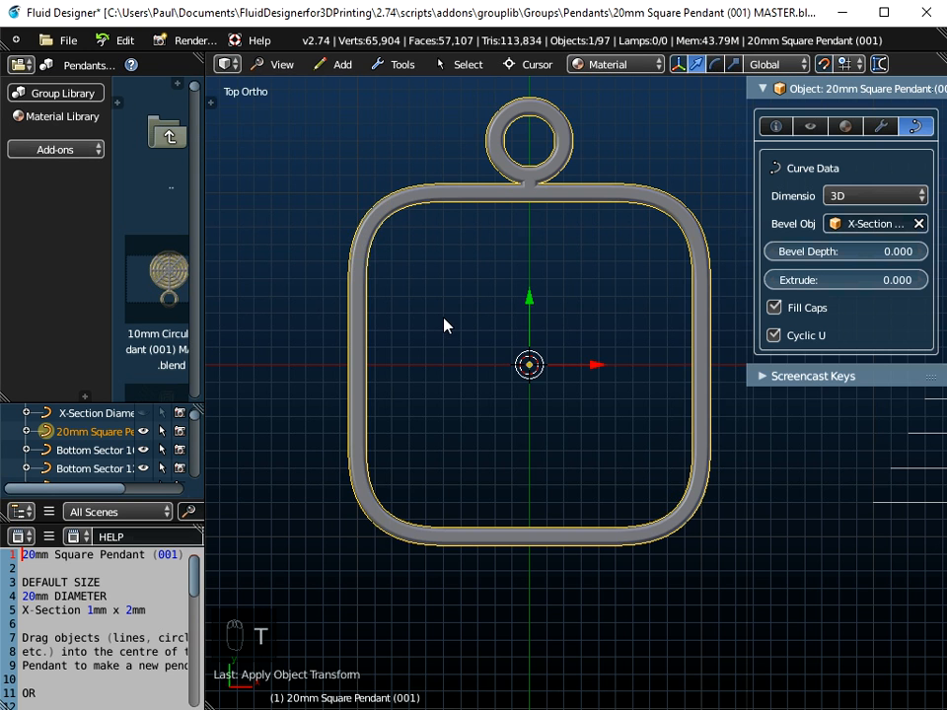
Step: Import drawing.svg from the Desktop as Scalable Vector Graphics and locate its curves in the outliner
click(69, 47)
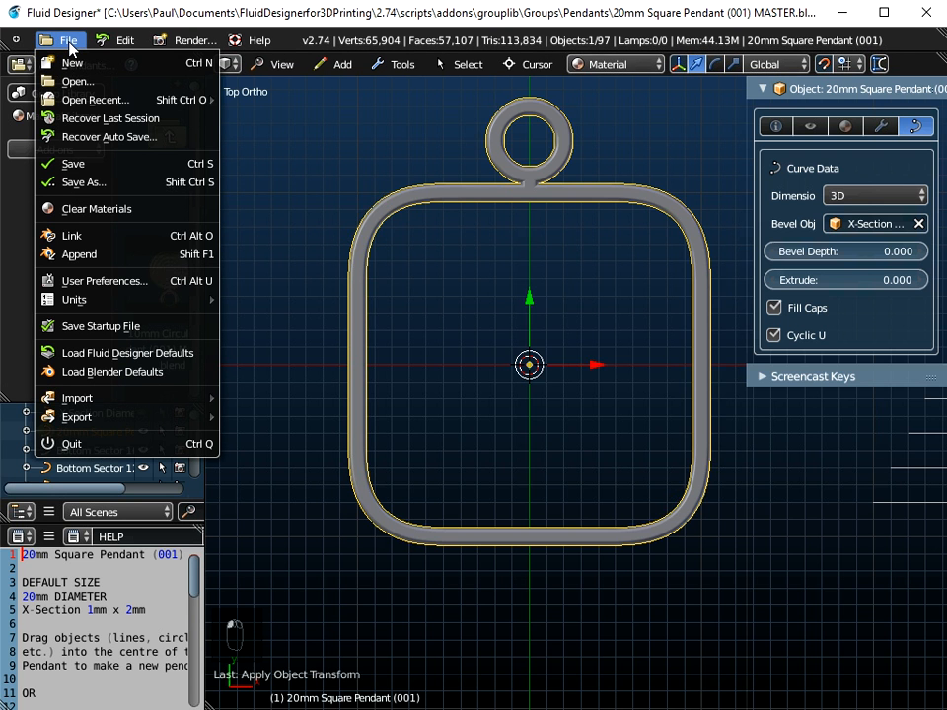
mouse_move(97, 404)
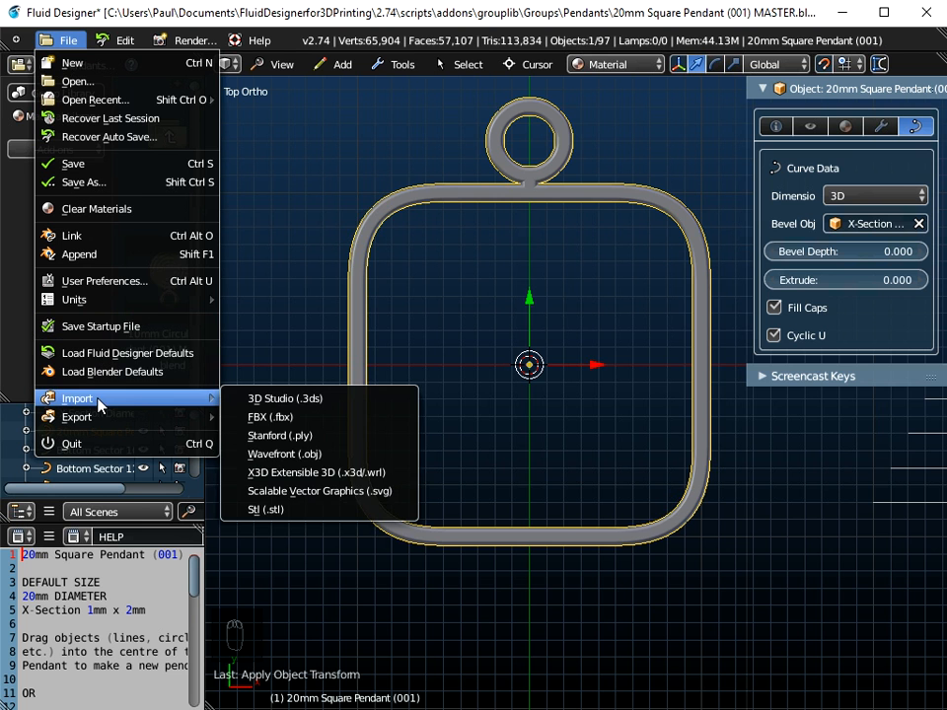
click(289, 494)
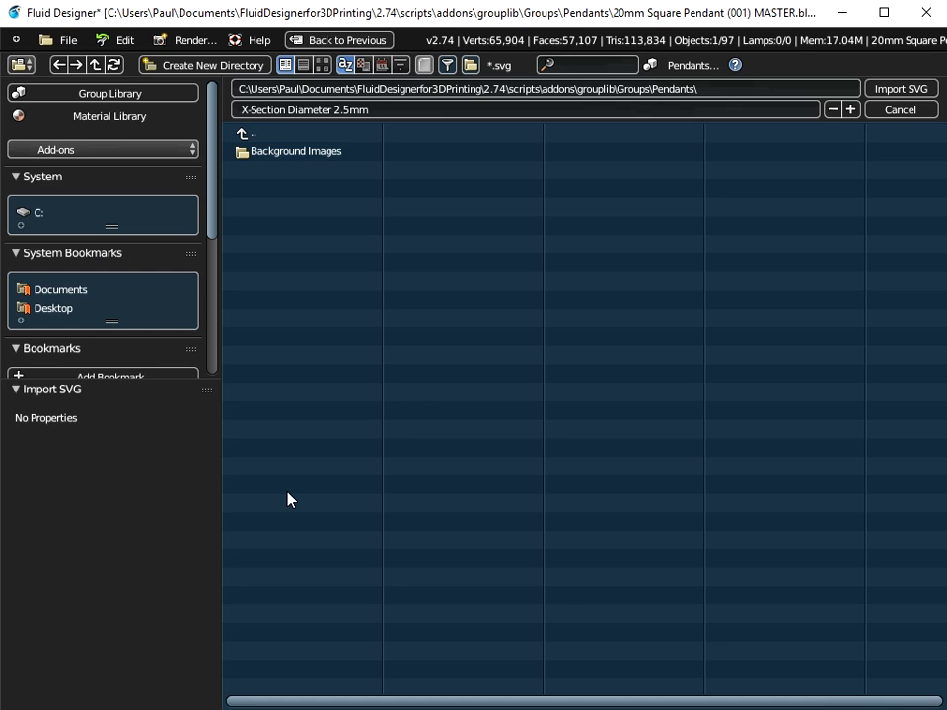
click(51, 309)
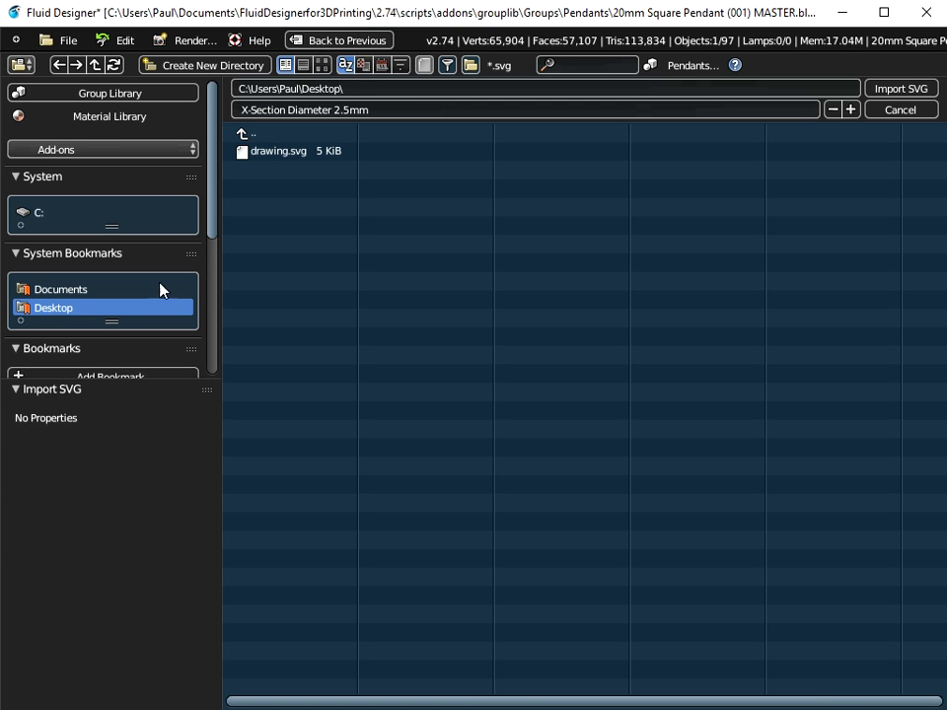
click(258, 151)
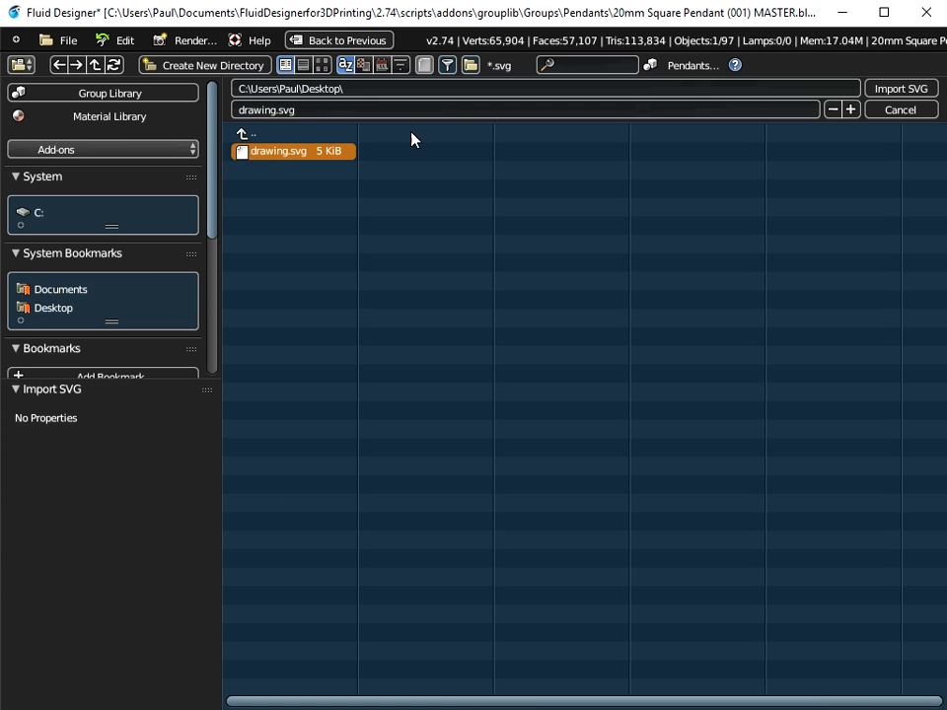
click(887, 93)
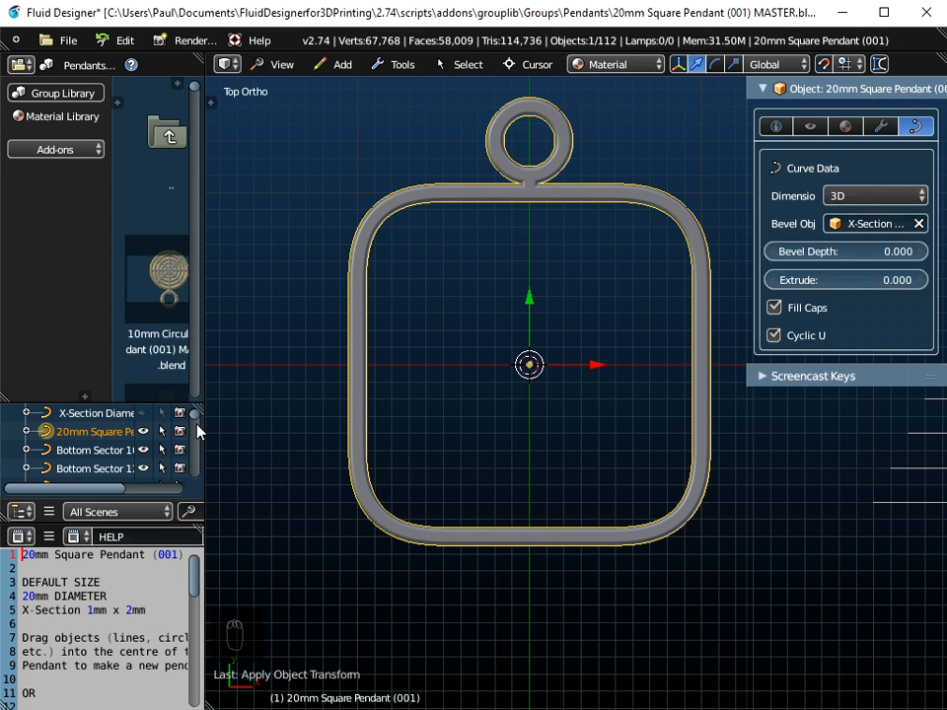
scroll(163, 439, down, 3)
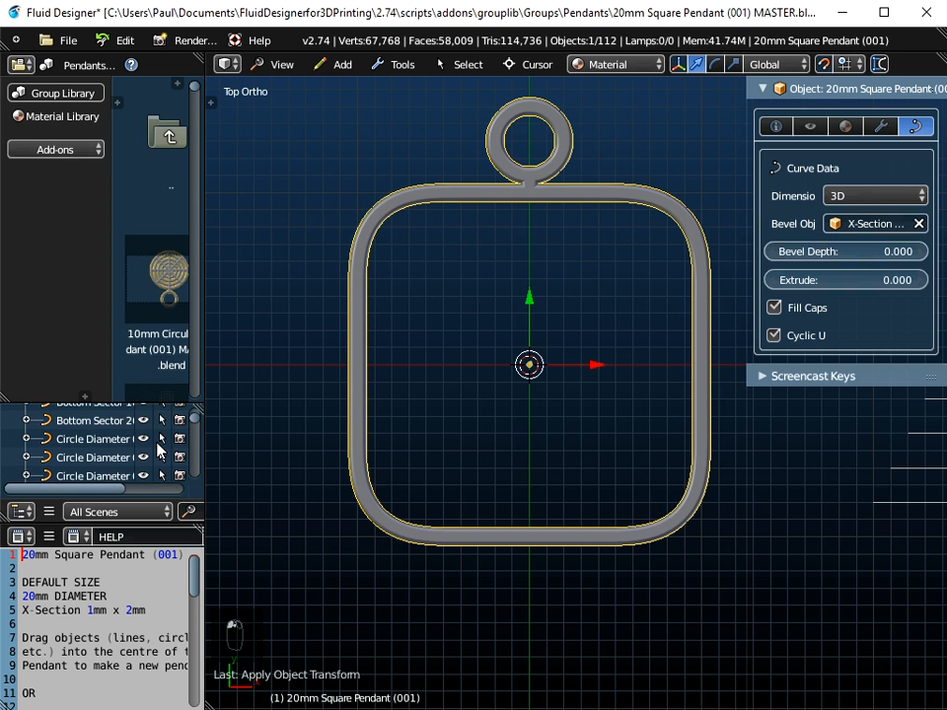
drag(161, 398, 138, 203)
scroll(125, 411, down, 6)
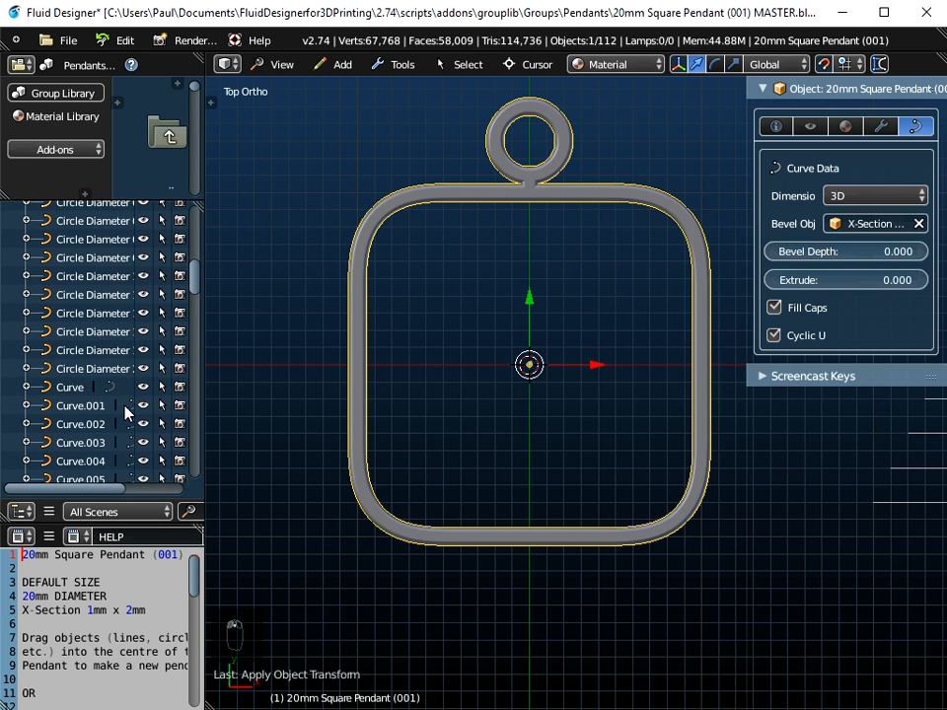
Step: Select the imported SVG curves one at a time to identify them, framing the selected curve in the viewport
click(69, 316)
scroll(64, 359, down, 6)
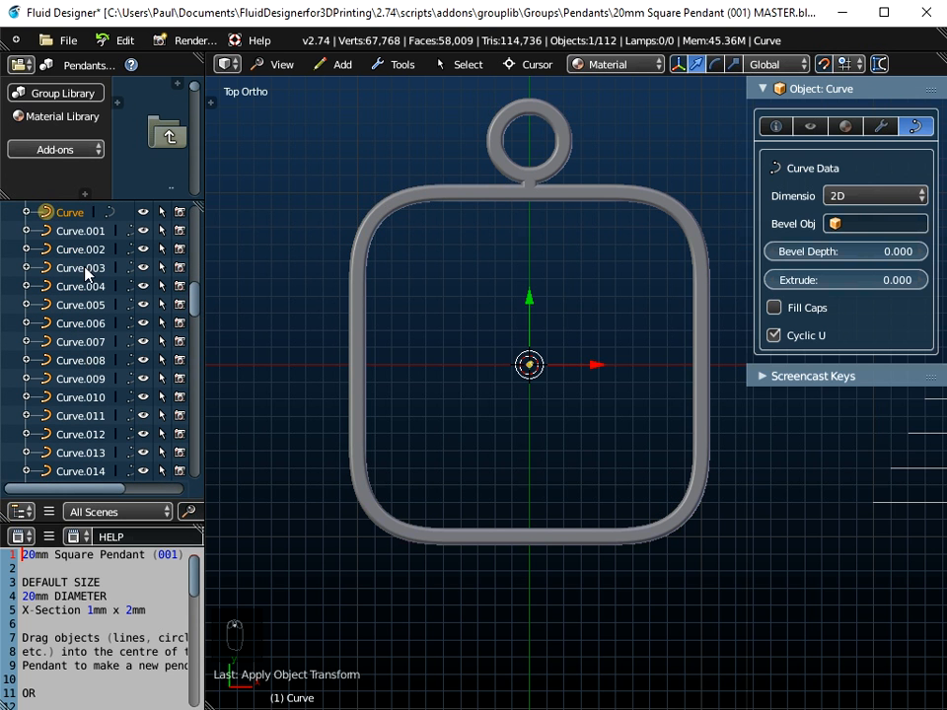
click(69, 231)
click(69, 251)
click(72, 269)
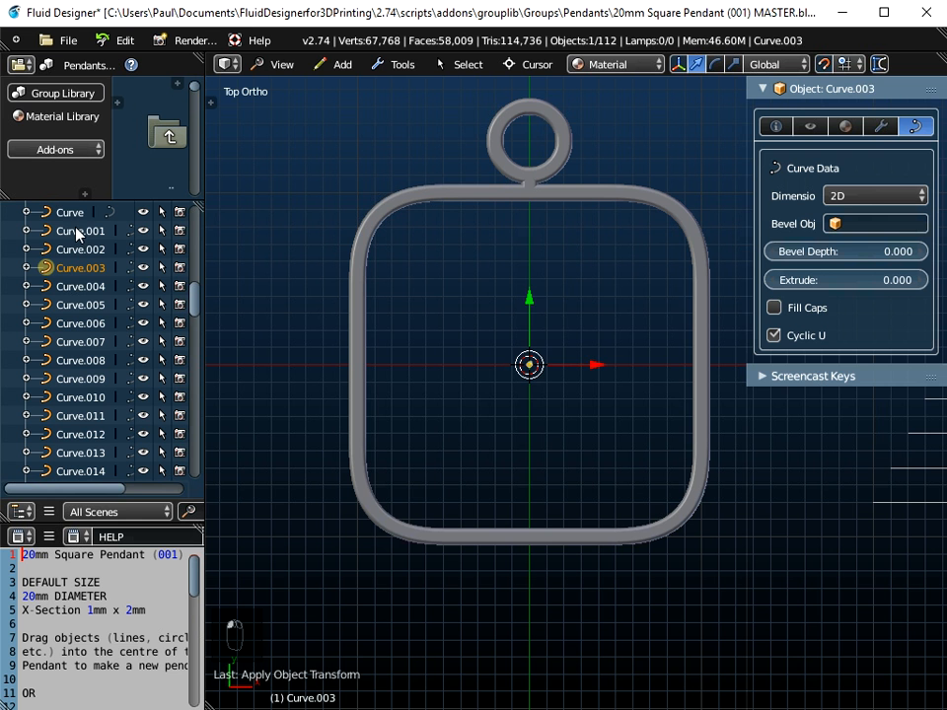
click(55, 213)
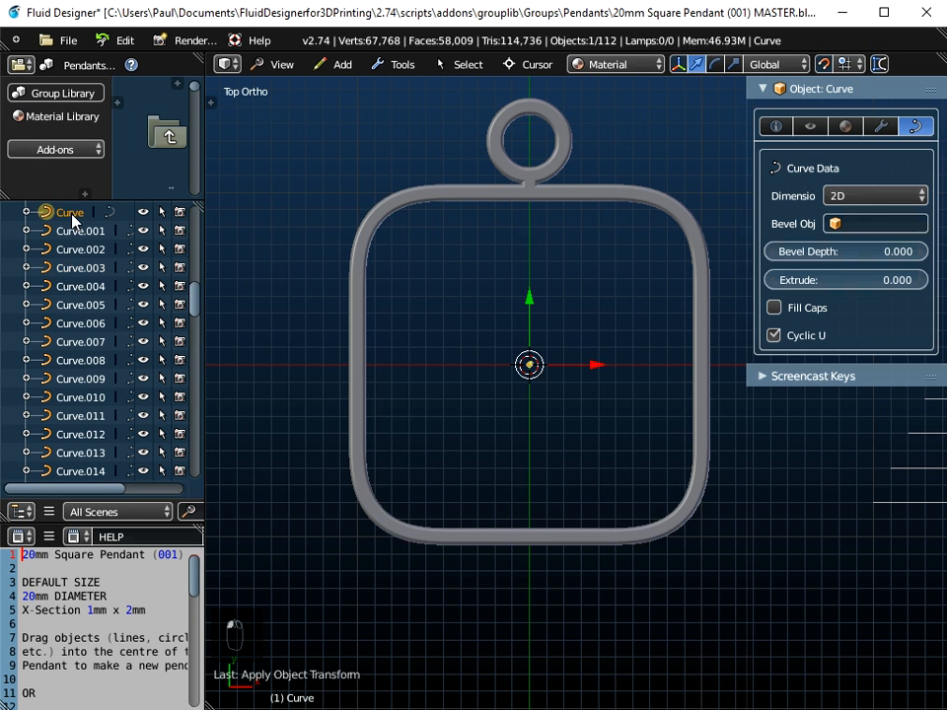
click(276, 64)
click(287, 104)
scroll(502, 415, down, 7)
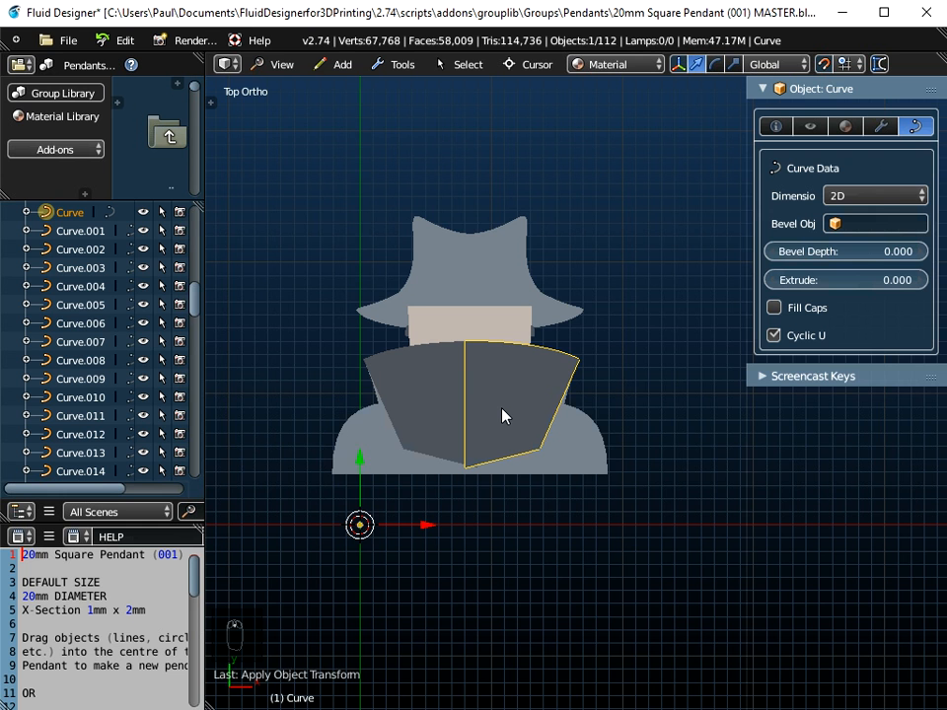
middle_drag(503, 489, 530, 481)
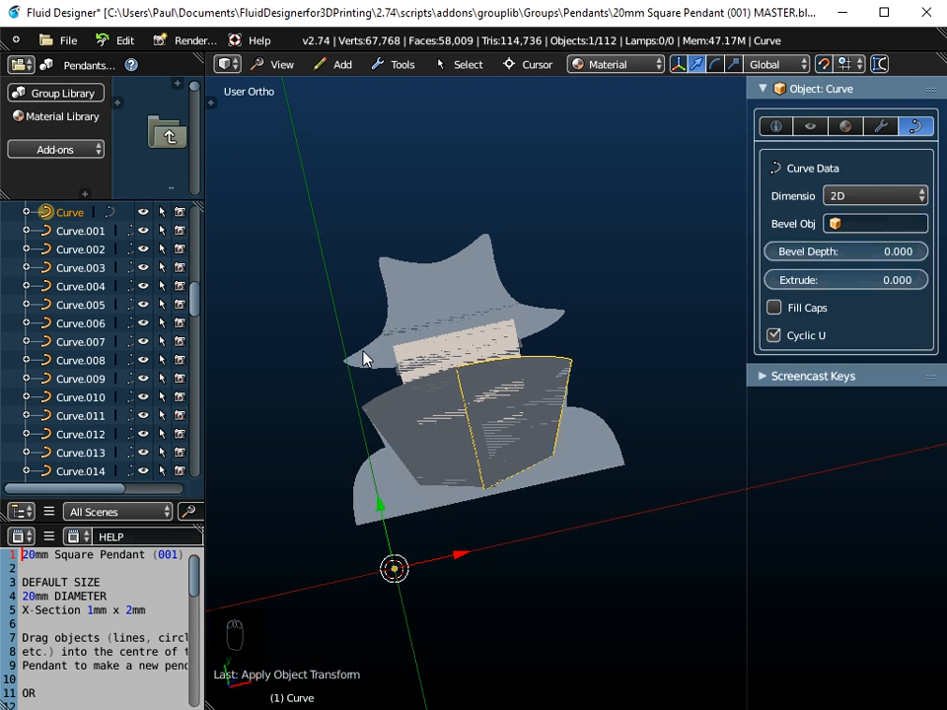
Step: Select all imported curves, Curve through Curve.014, and join them into a single object
click(87, 231)
click(95, 251)
click(95, 268)
click(94, 305)
scroll(96, 432, down, 3)
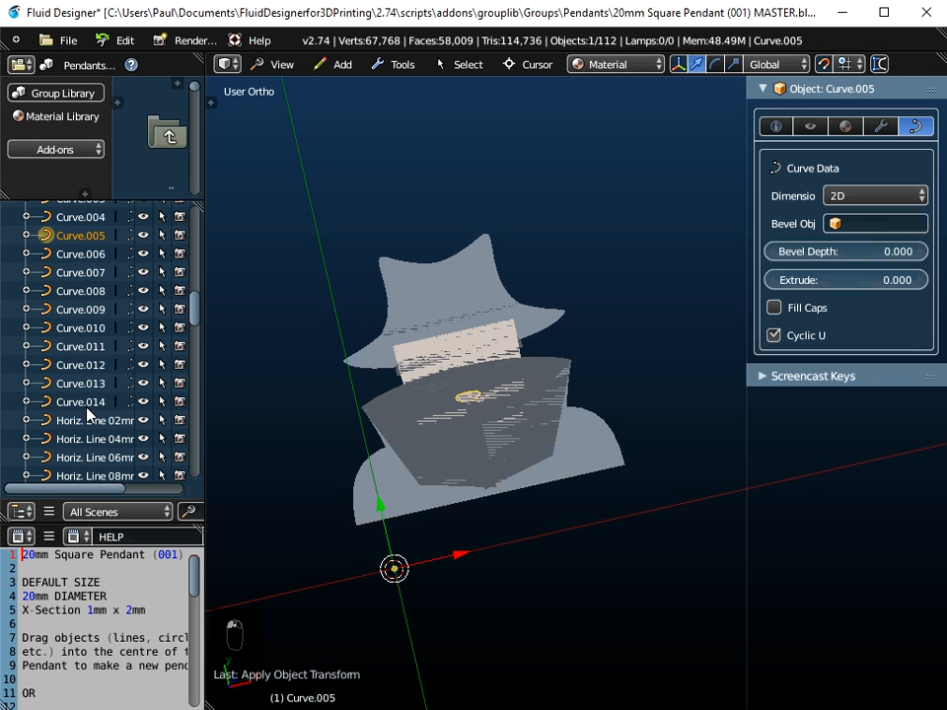
click(89, 402)
scroll(123, 358, up, 2)
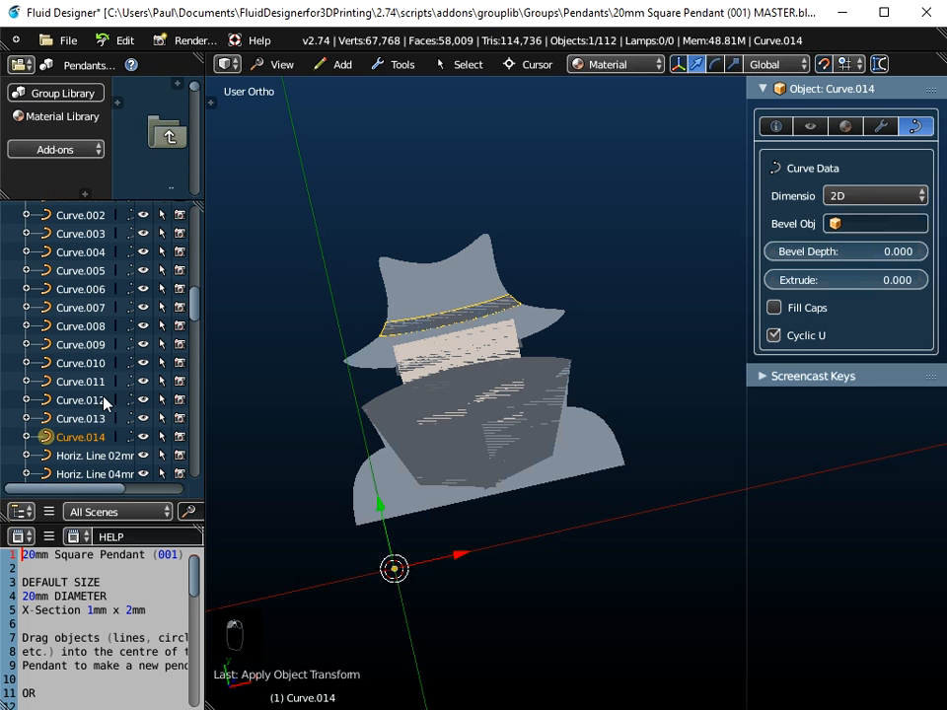
ctrl+click(93, 418)
ctrl+click(91, 399)
ctrl+click(88, 381)
ctrl+click(87, 364)
ctrl+click(81, 344)
ctrl+click(77, 325)
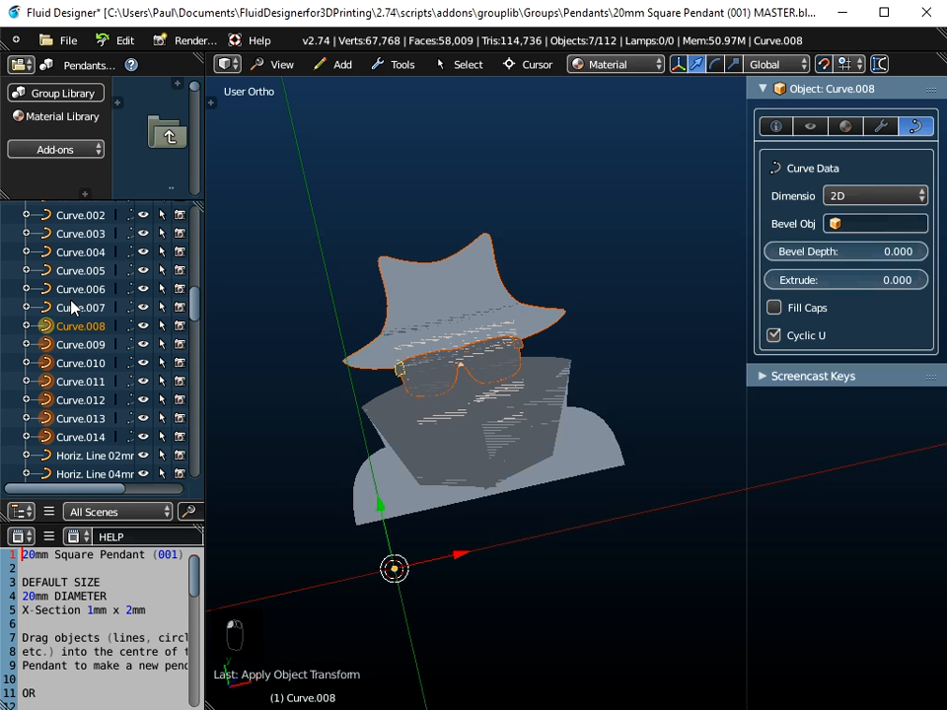
ctrl+click(75, 307)
ctrl+click(69, 272)
ctrl+click(65, 289)
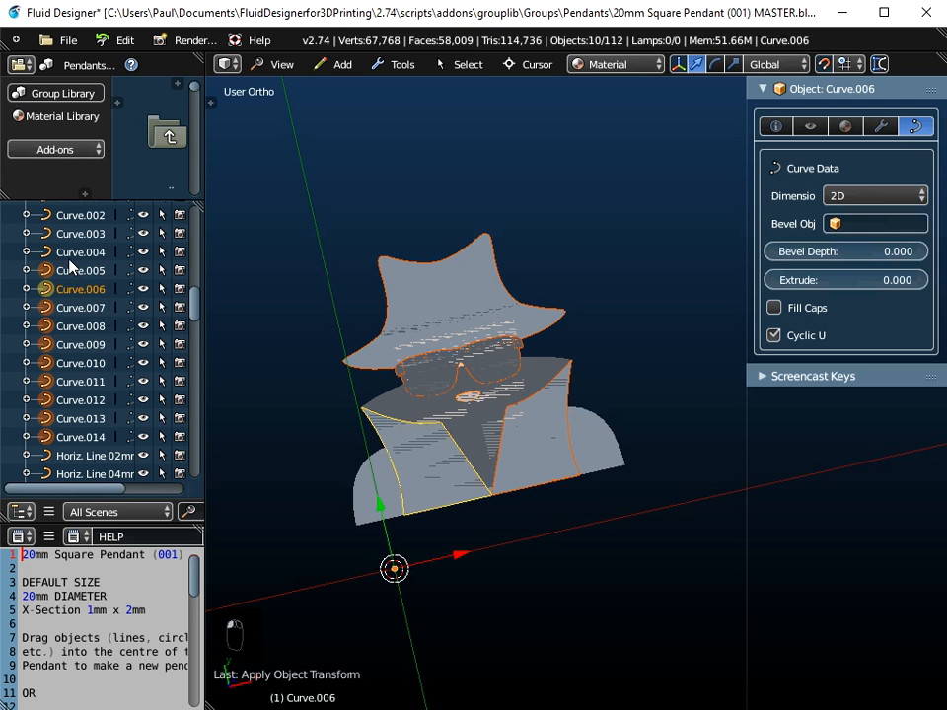
ctrl+click(65, 251)
ctrl+click(66, 234)
ctrl+click(69, 215)
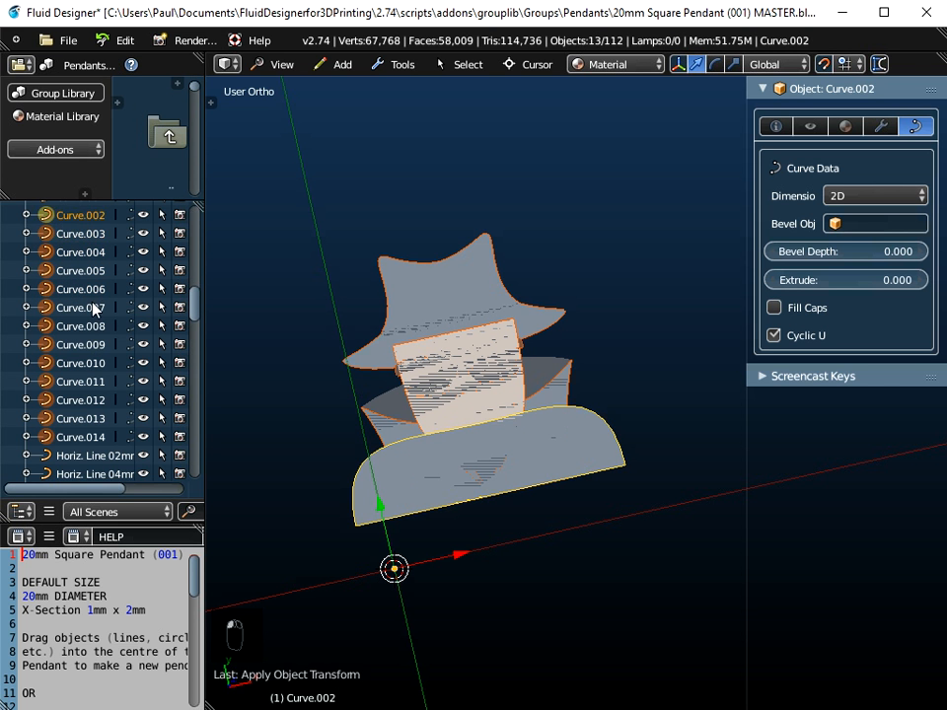
scroll(91, 309, up, 3)
ctrl+click(83, 302)
ctrl+click(69, 282)
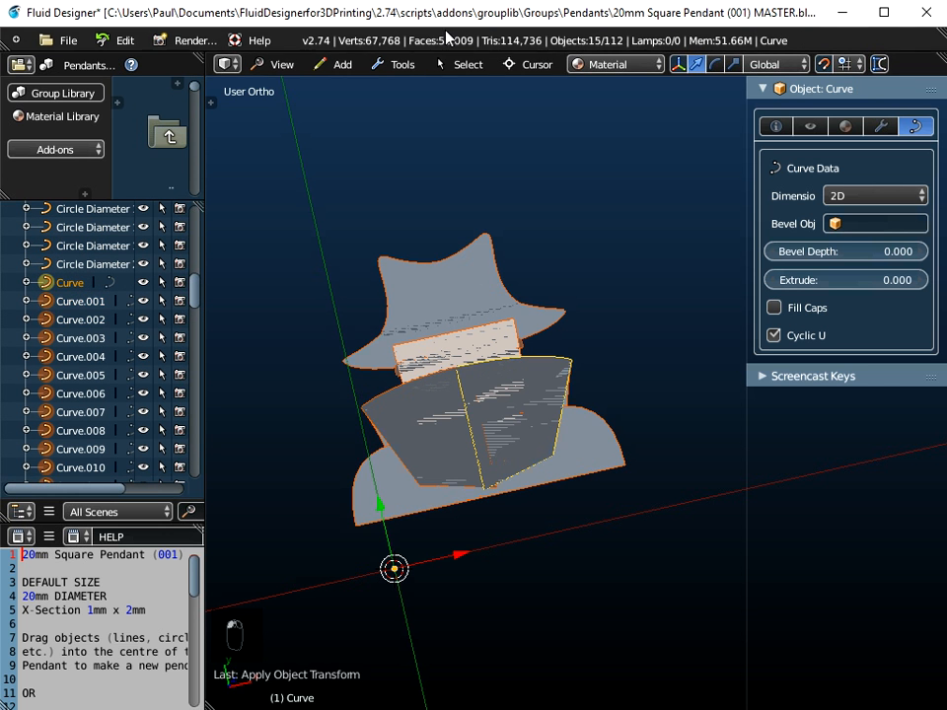
click(399, 65)
mouse_move(402, 88)
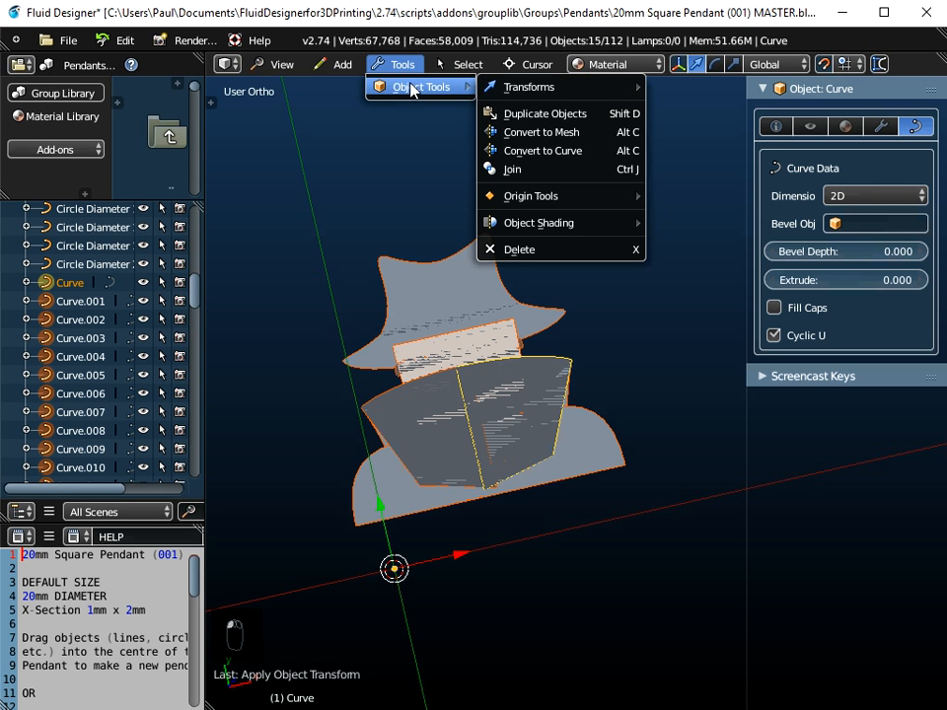
click(512, 169)
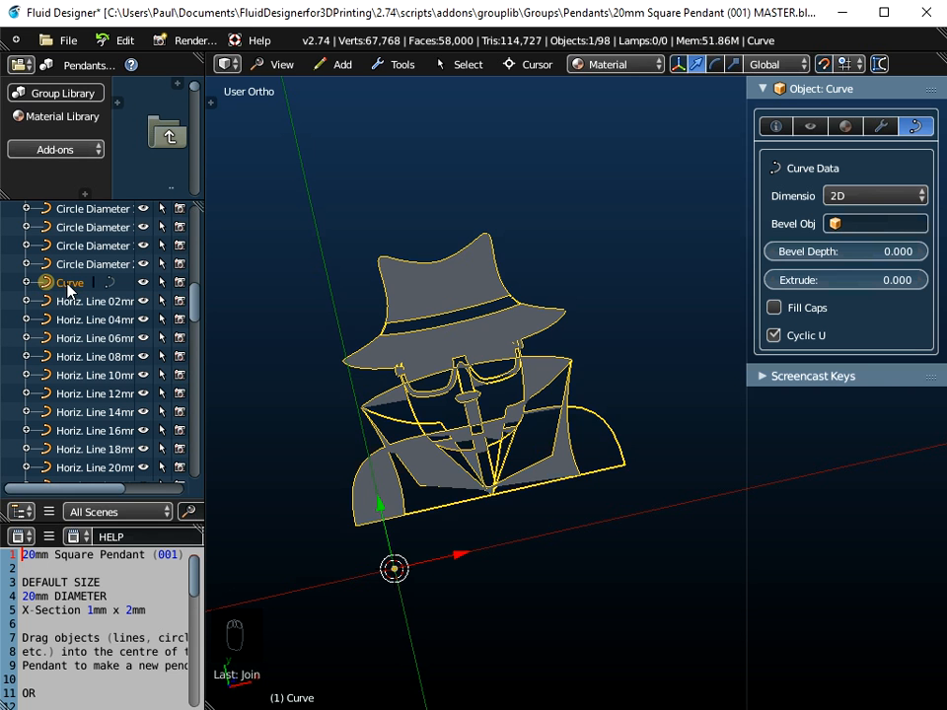
Step: Set the joined emoji curve's origin to its geometry
scroll(460, 338, down, 2)
mouse_move(460, 340)
middle_down()
mouse_move(433, 385)
mouse_move(446, 342)
middle_up()
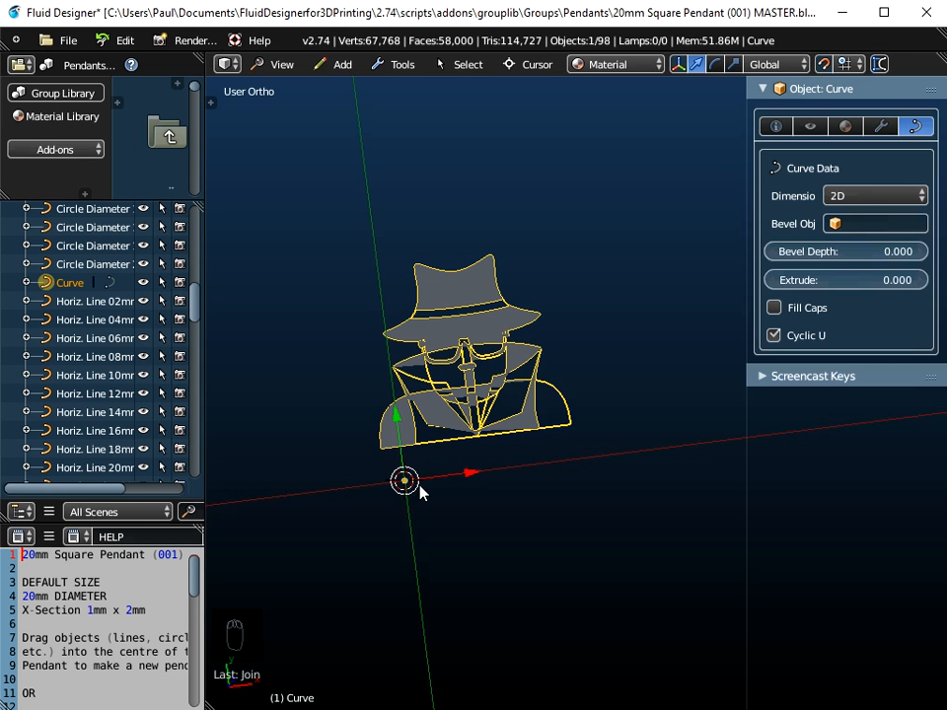
click(402, 64)
mouse_move(407, 86)
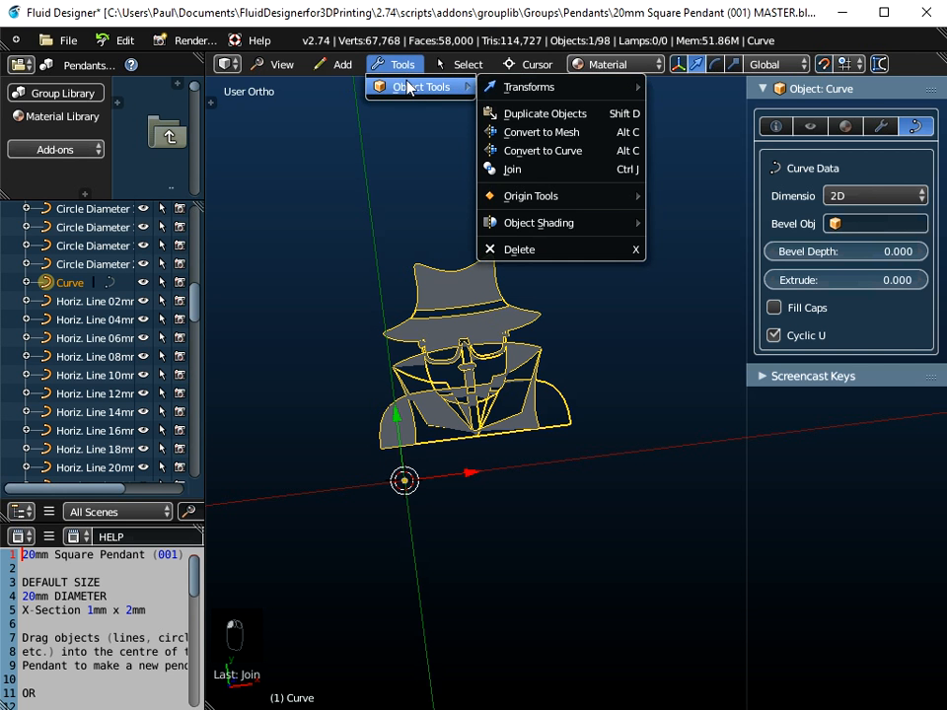
mouse_move(535, 197)
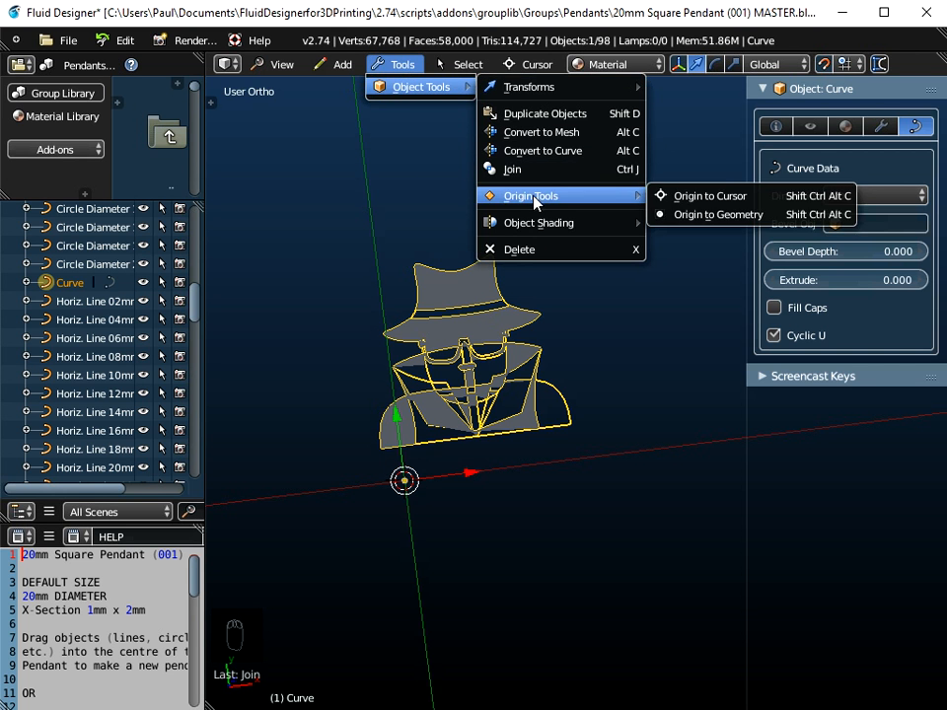
click(704, 214)
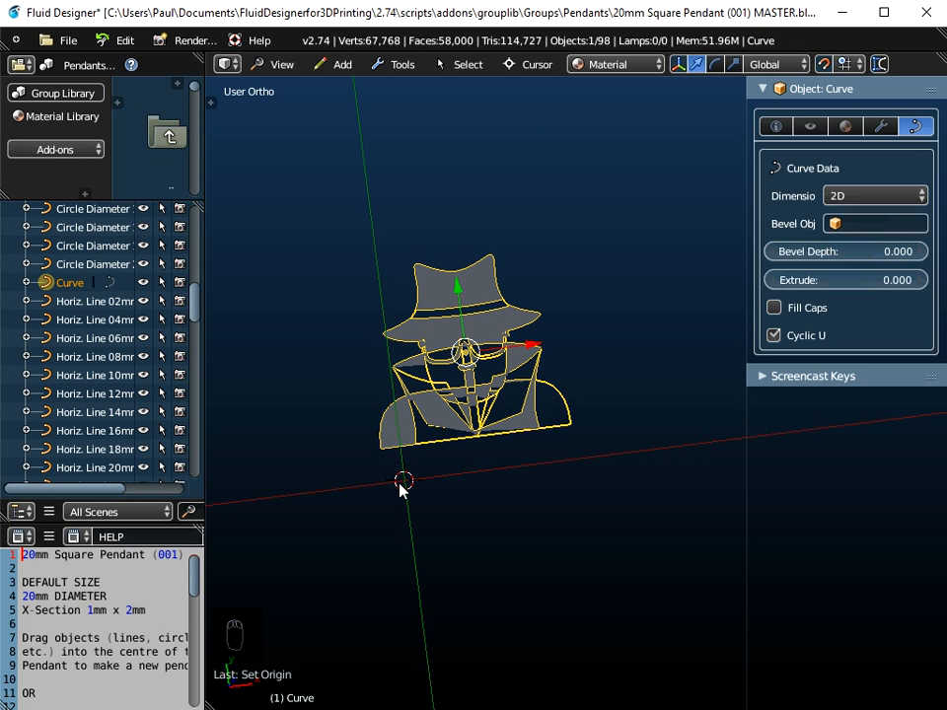
Step: Snap the emoji curve to the 3D cursor at the pendant's centre
click(538, 65)
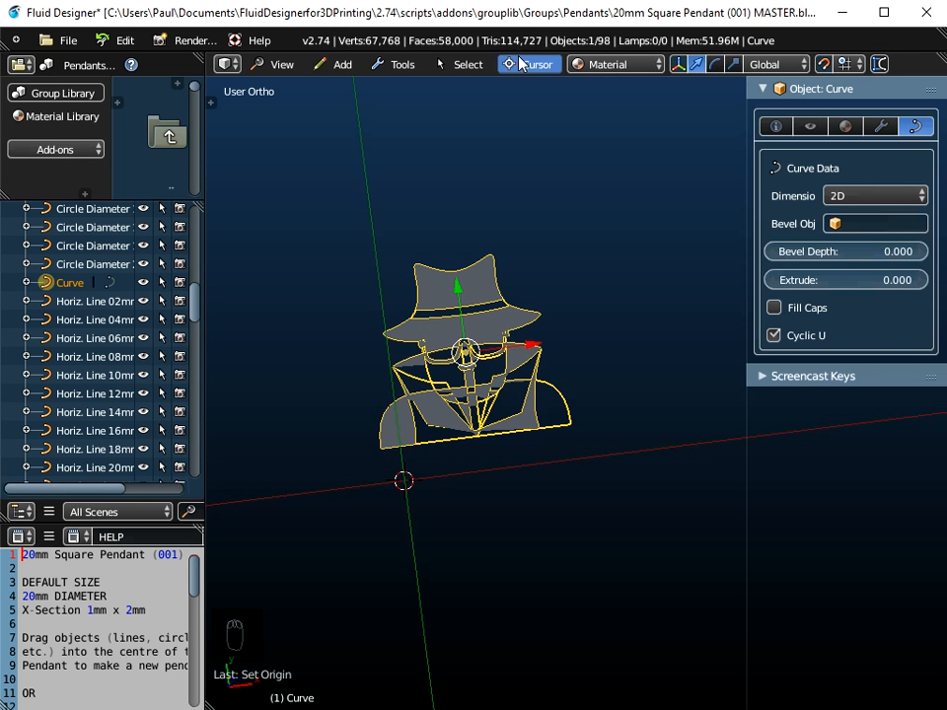
click(523, 64)
click(541, 150)
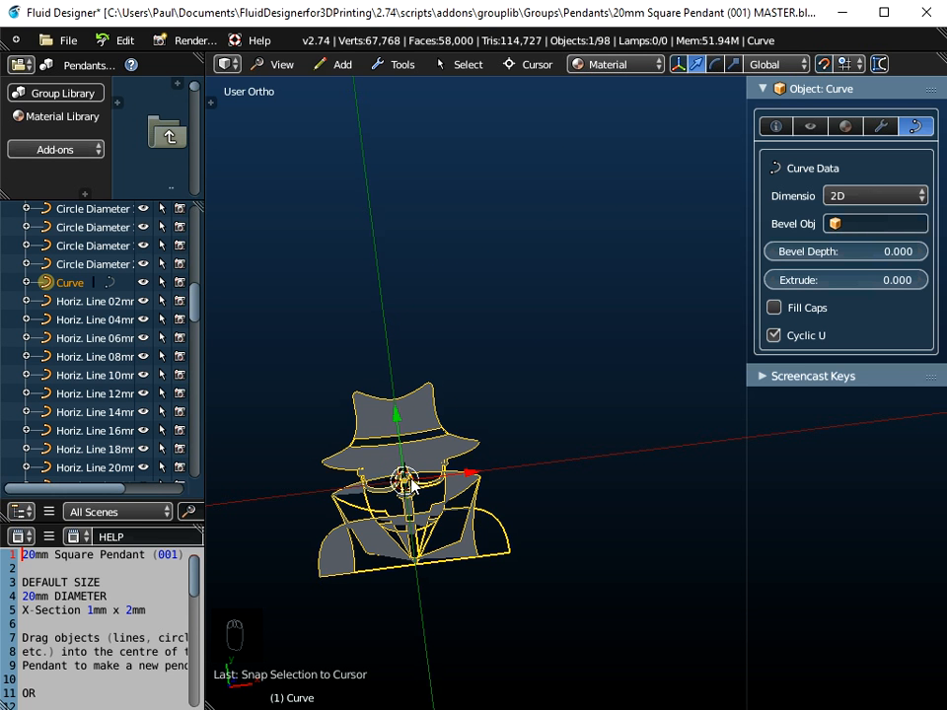
Step: Scale the emoji curve by 89 in top view so it fits inside the pendant frame
click(281, 65)
click(296, 150)
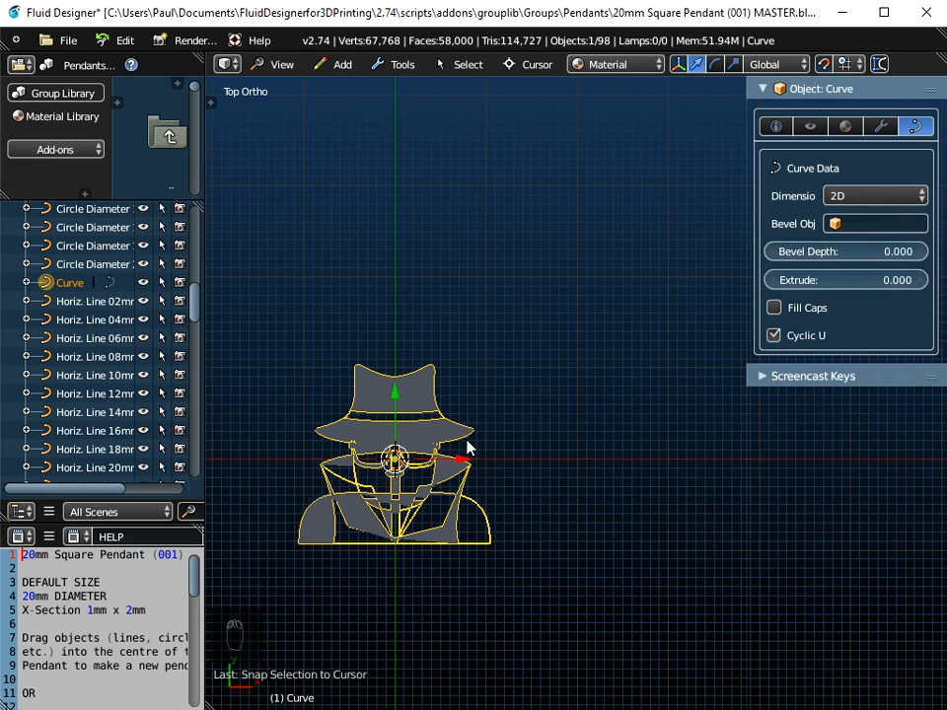
scroll(469, 448, down, 2)
scroll(469, 449, down, 10)
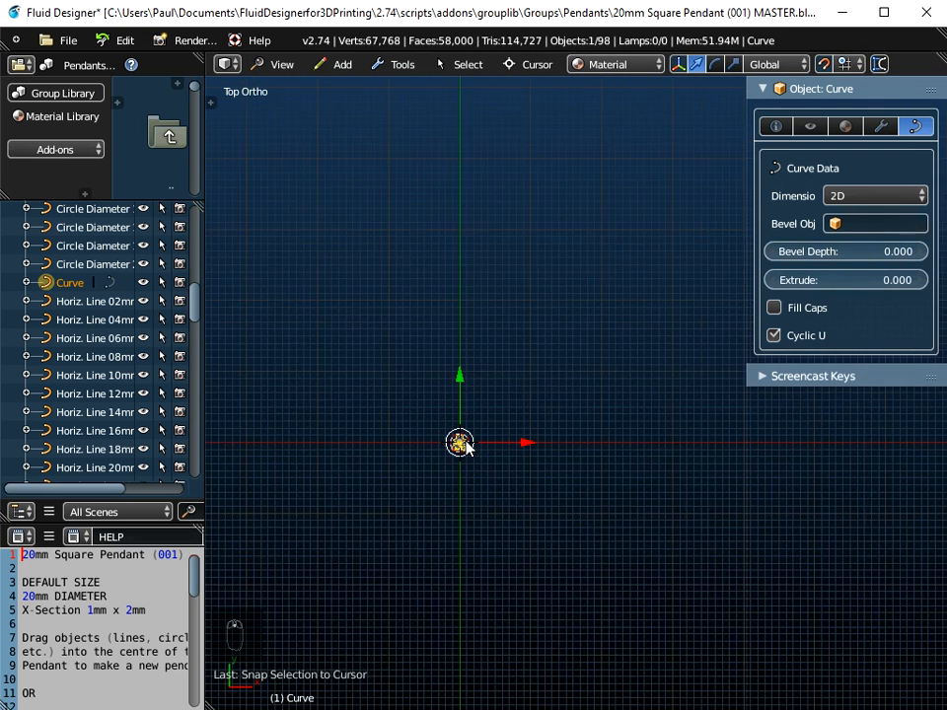
scroll(467, 446, down, 4)
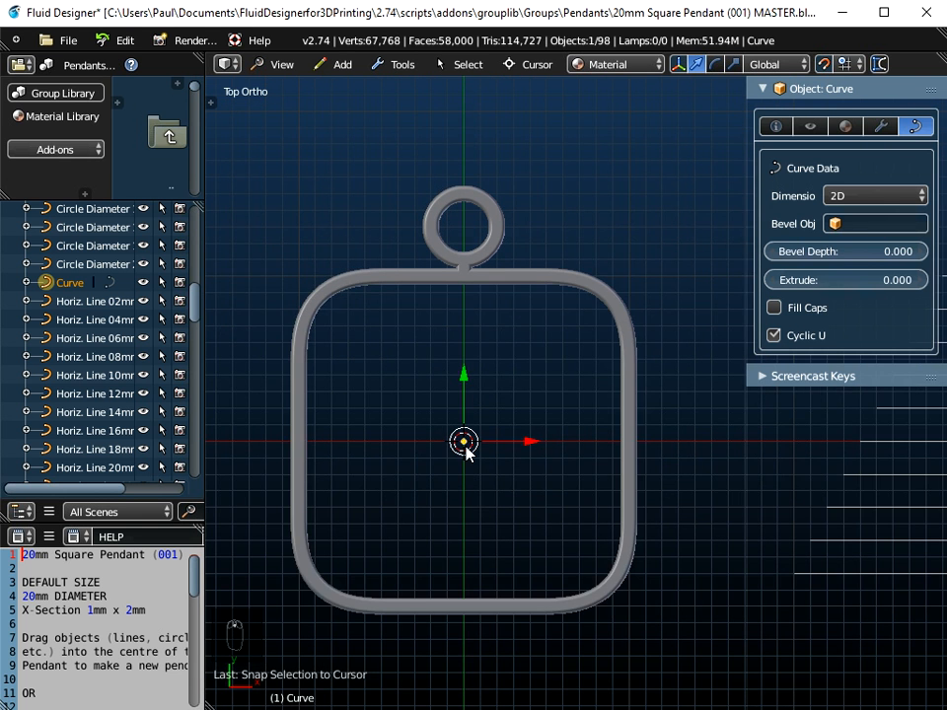
shift+middle_drag(466, 448, 505, 418)
scroll(505, 419, up, 2)
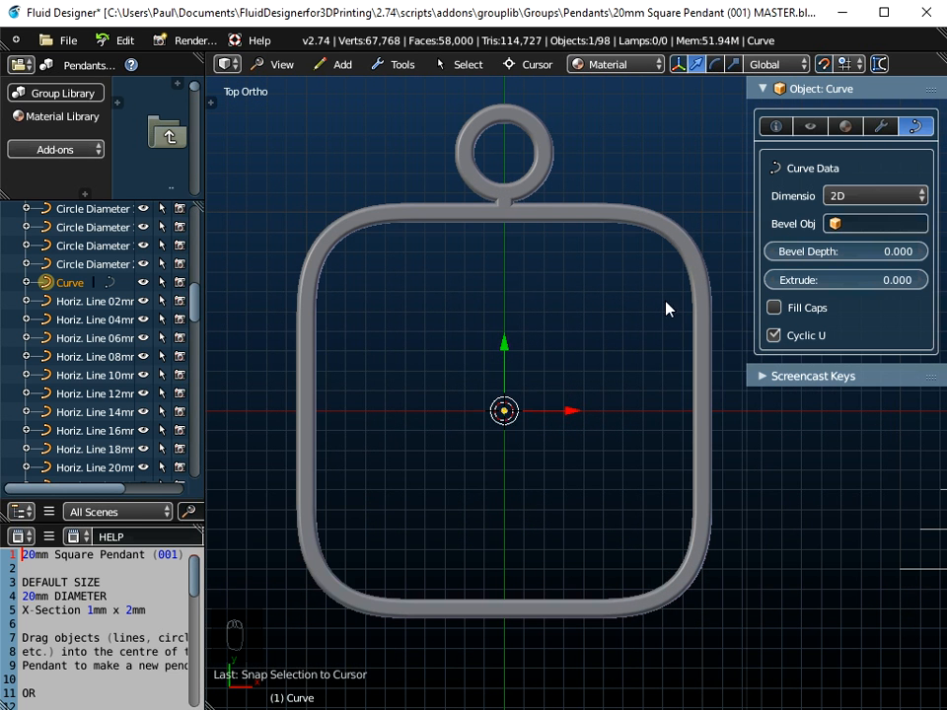
click(774, 129)
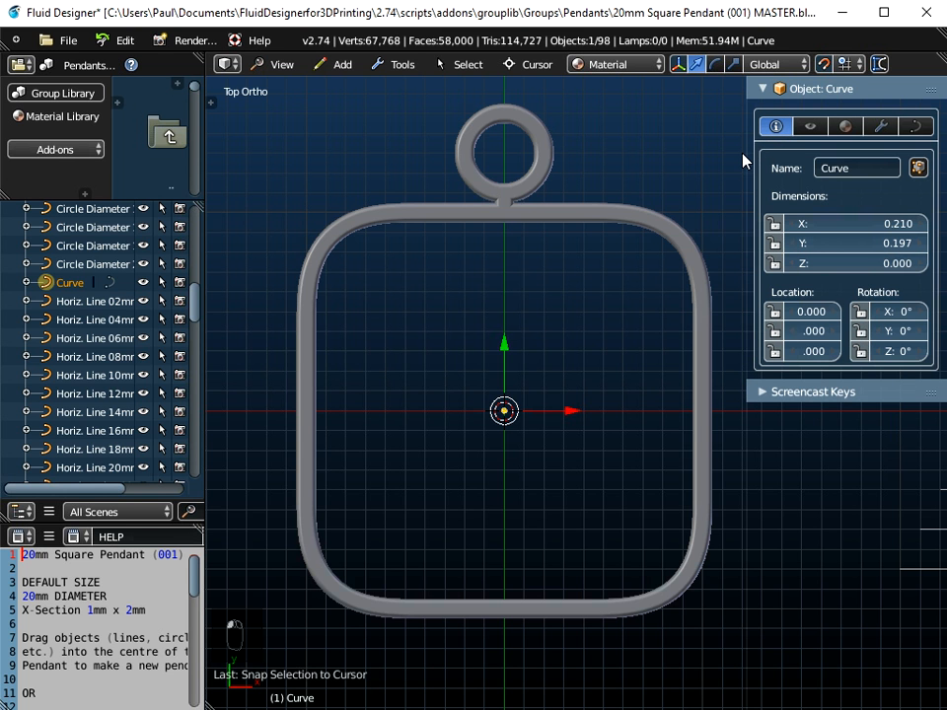
drag(747, 146, 703, 146)
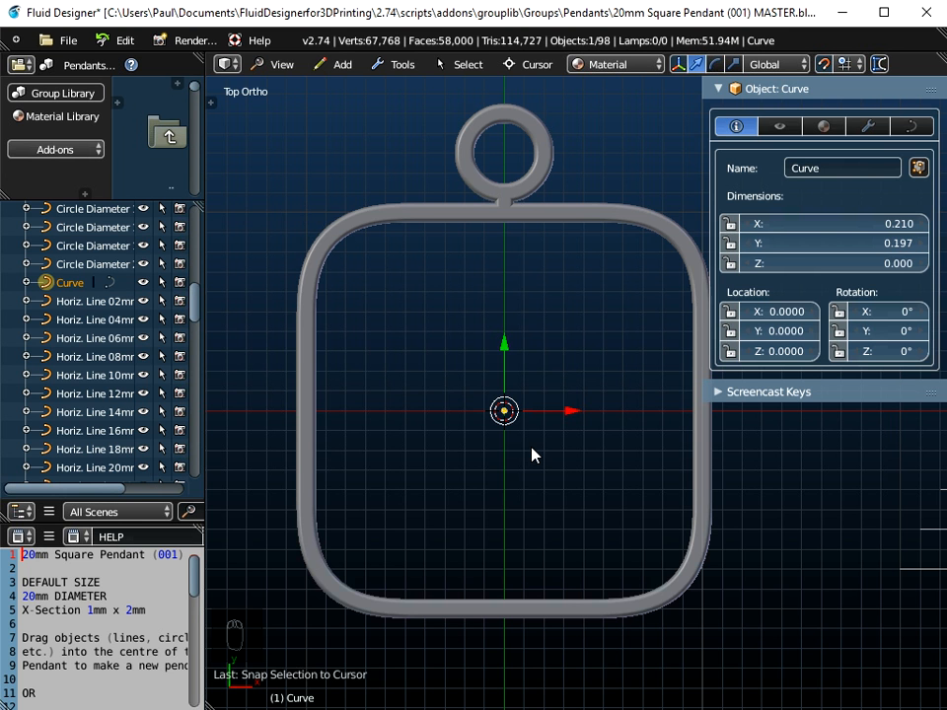
key(s)
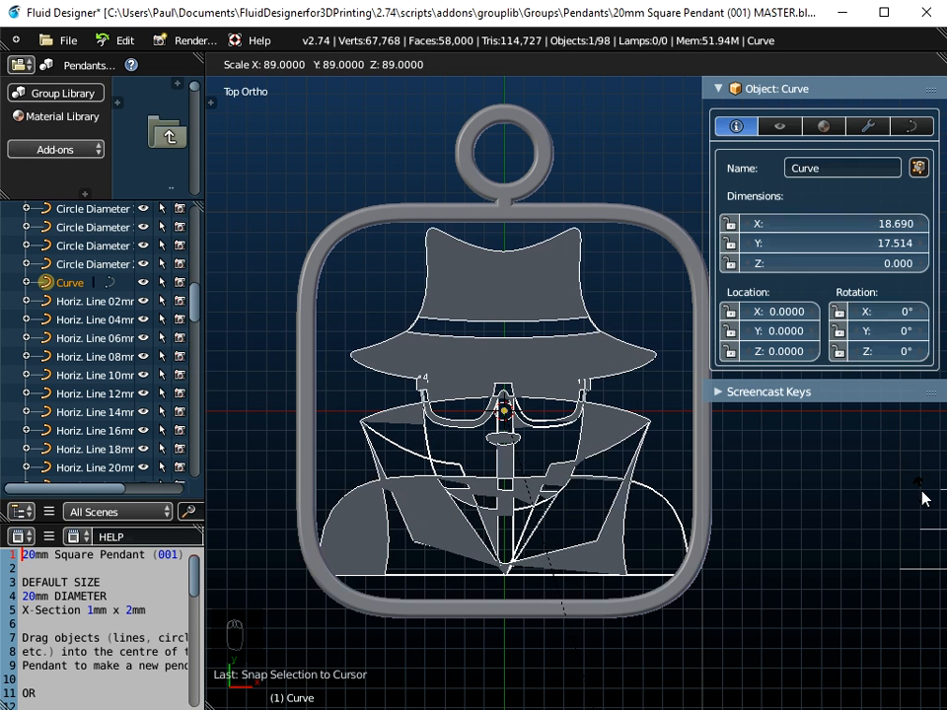
click(922, 498)
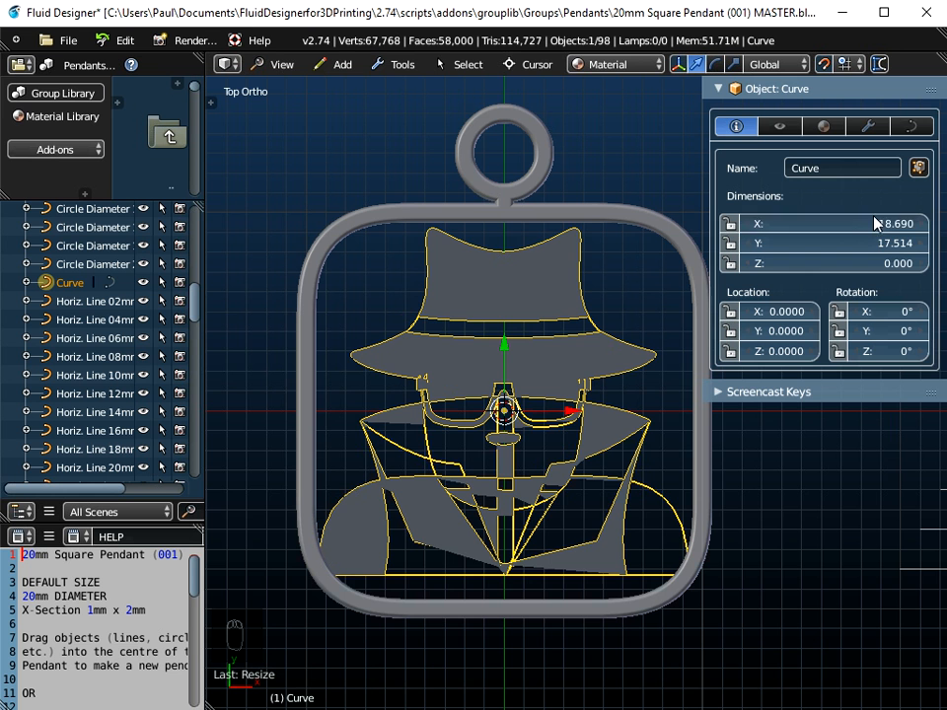
Step: Apply the scale transform to the resized emoji curve
shift+middle_drag(549, 408, 540, 345)
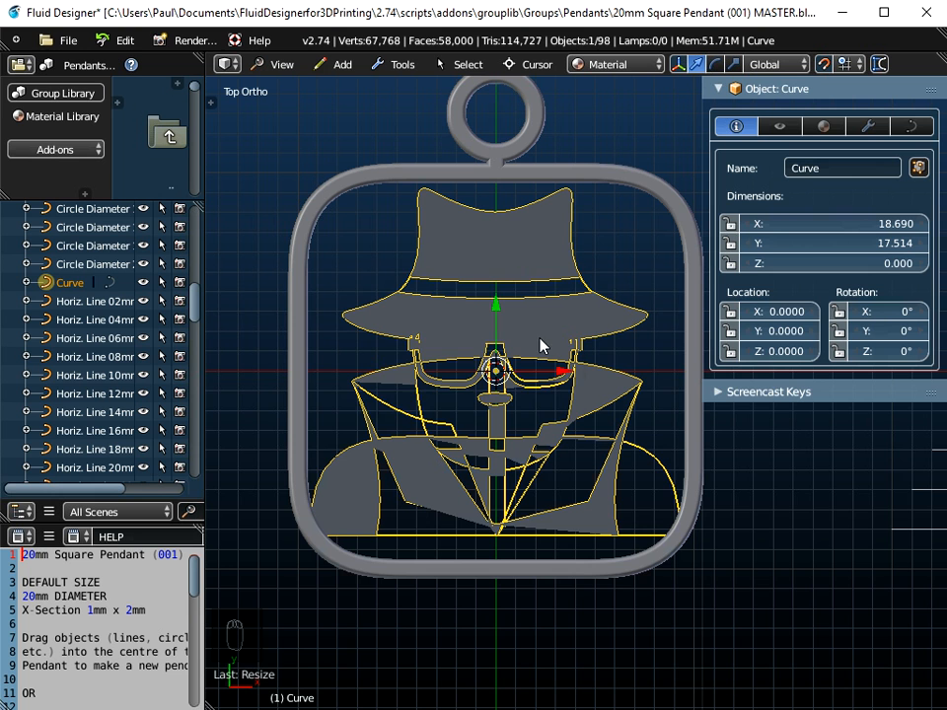
key(ctrl+a)
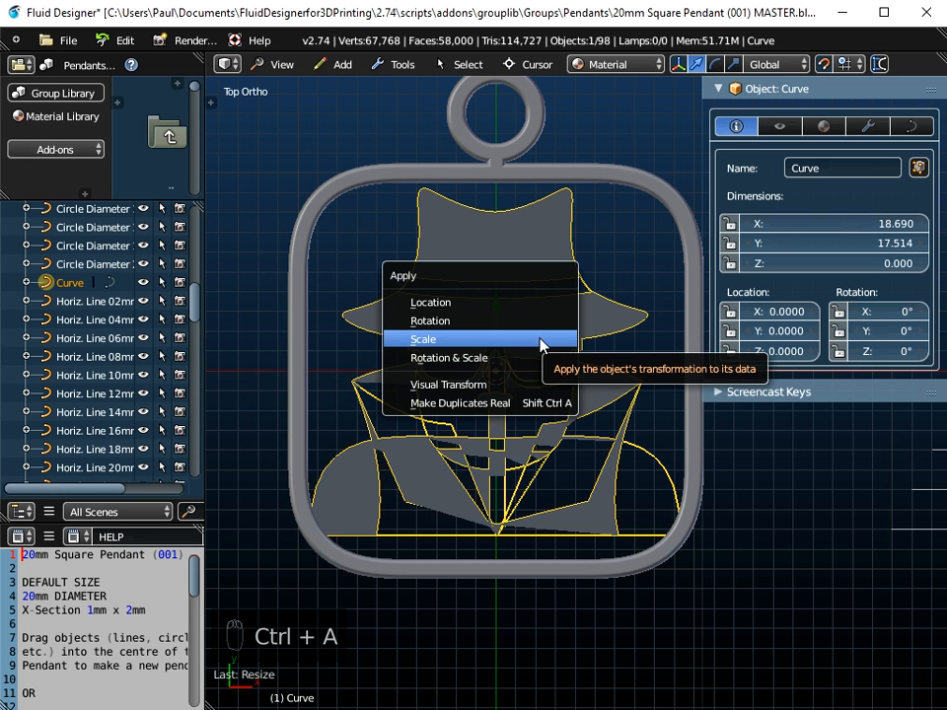
click(541, 340)
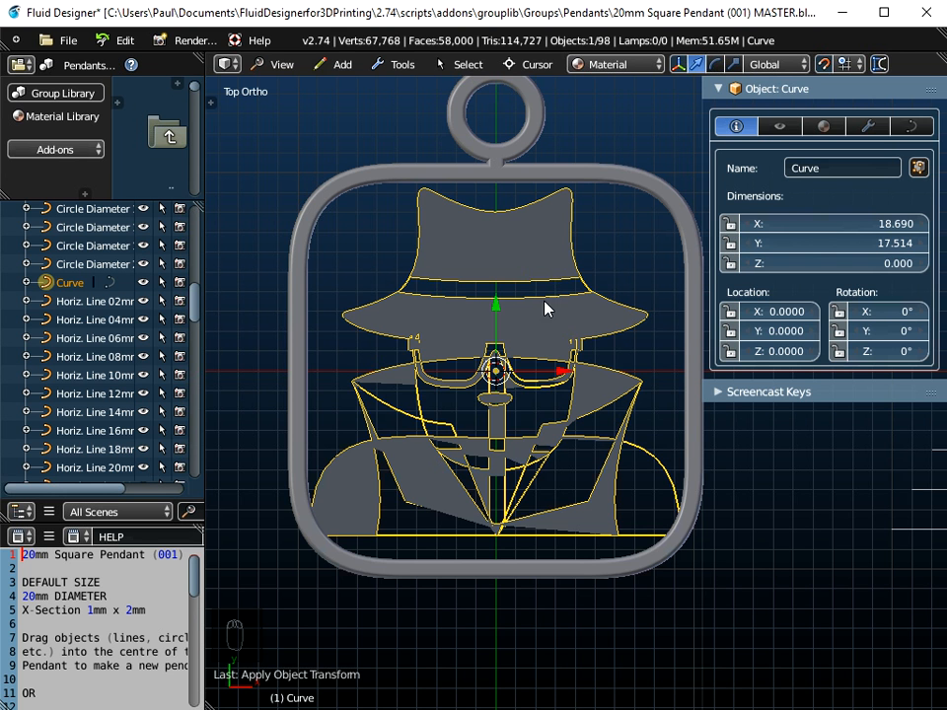
Step: Switch the emoji curve's Dimensions setting from 2D to 3D
mouse_move(545, 370)
middle_down()
mouse_move(564, 310)
mouse_move(554, 332)
mouse_move(566, 256)
mouse_move(551, 367)
middle_up()
scroll(517, 385, down, 1)
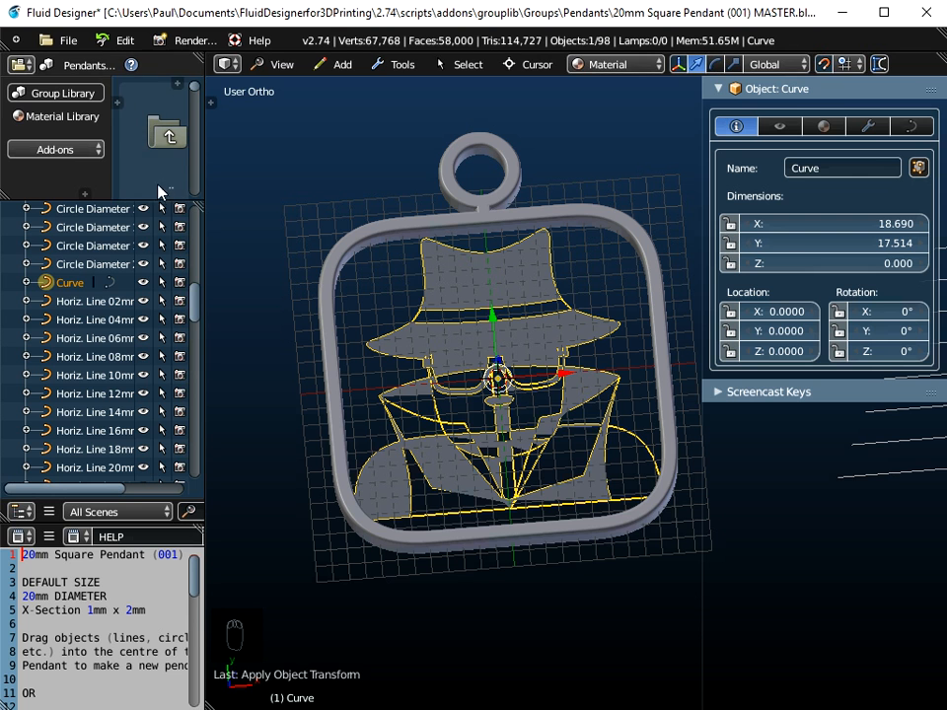
drag(158, 203, 159, 394)
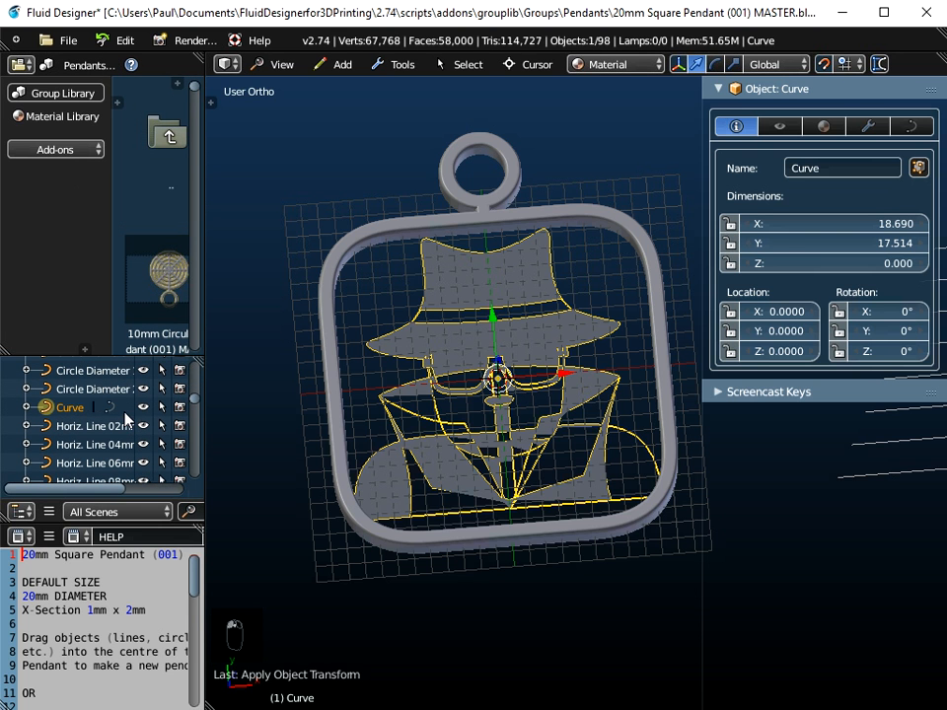
click(909, 128)
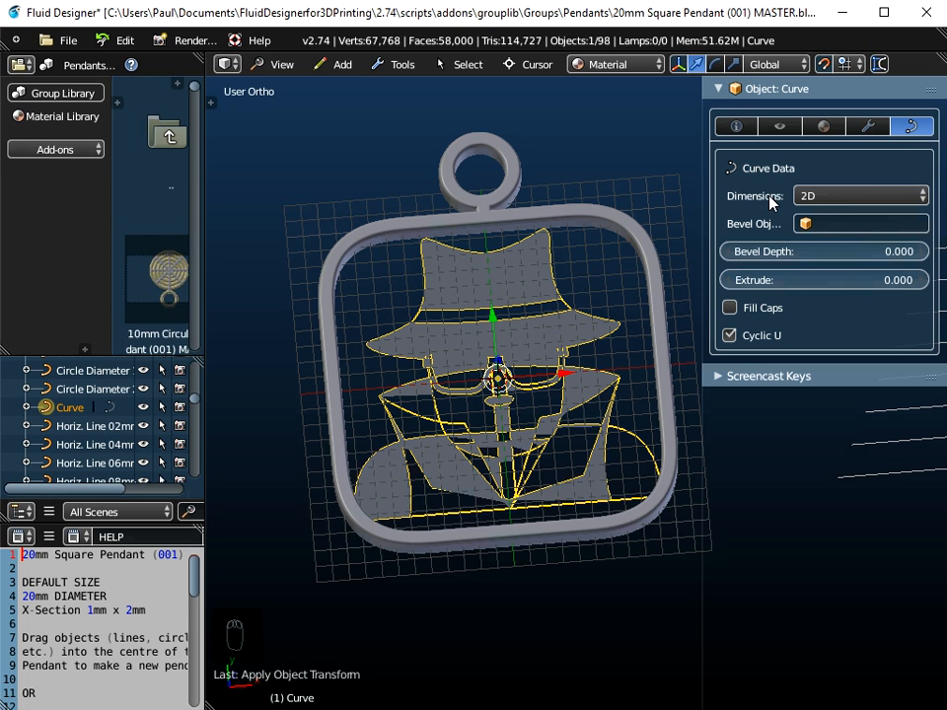
click(844, 198)
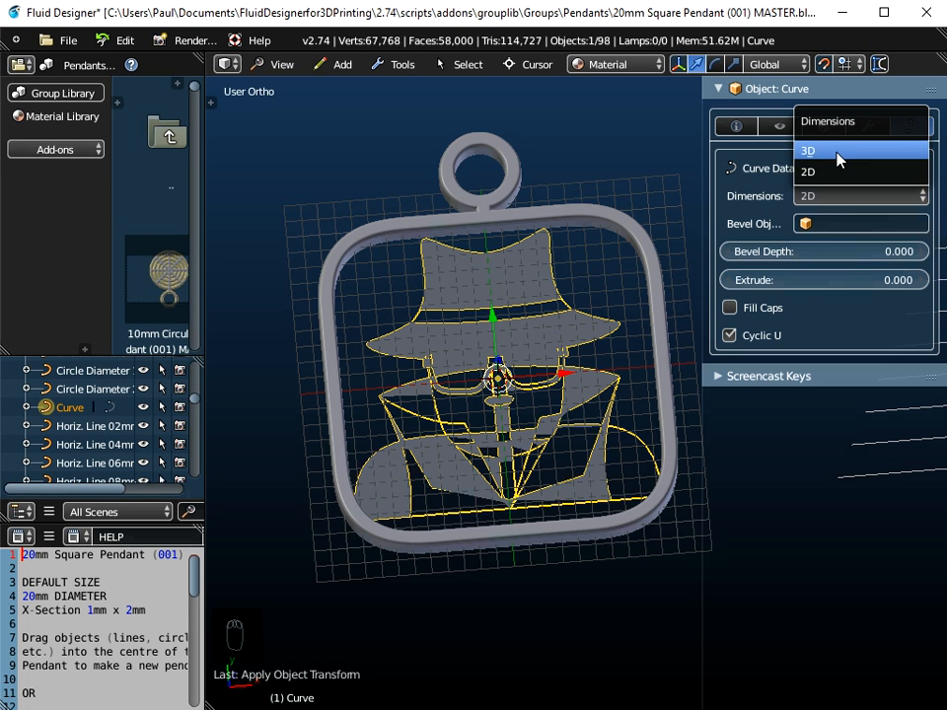
click(836, 153)
middle_drag(486, 304, 507, 318)
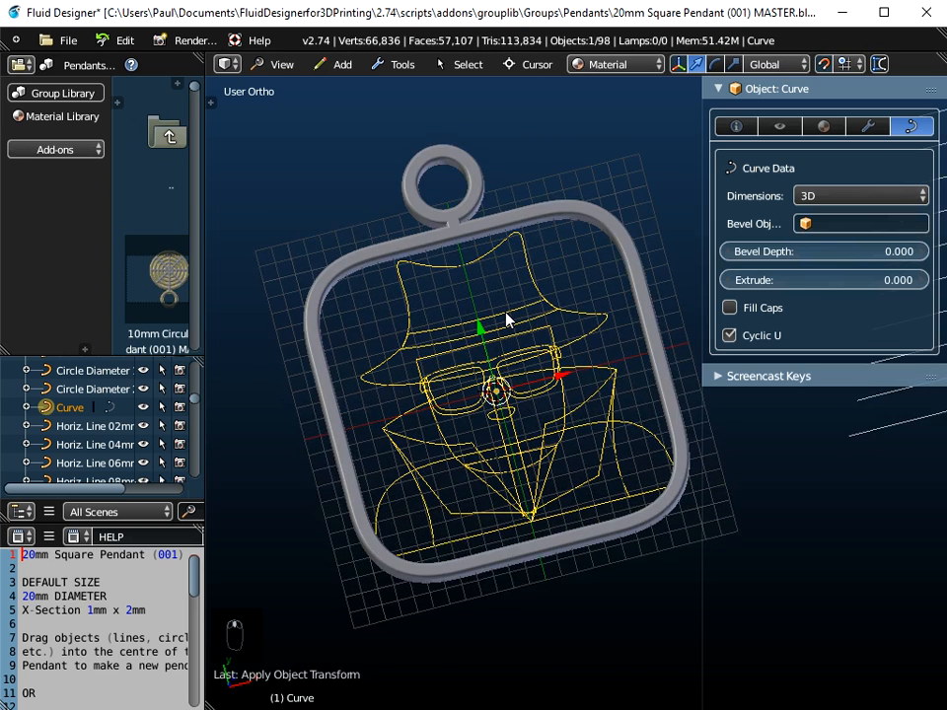
Step: In edit mode, select all of the emoji curve's control points and set their mean weight and mean radius to 1
scroll(506, 318, down, 2)
scroll(506, 318, up, 4)
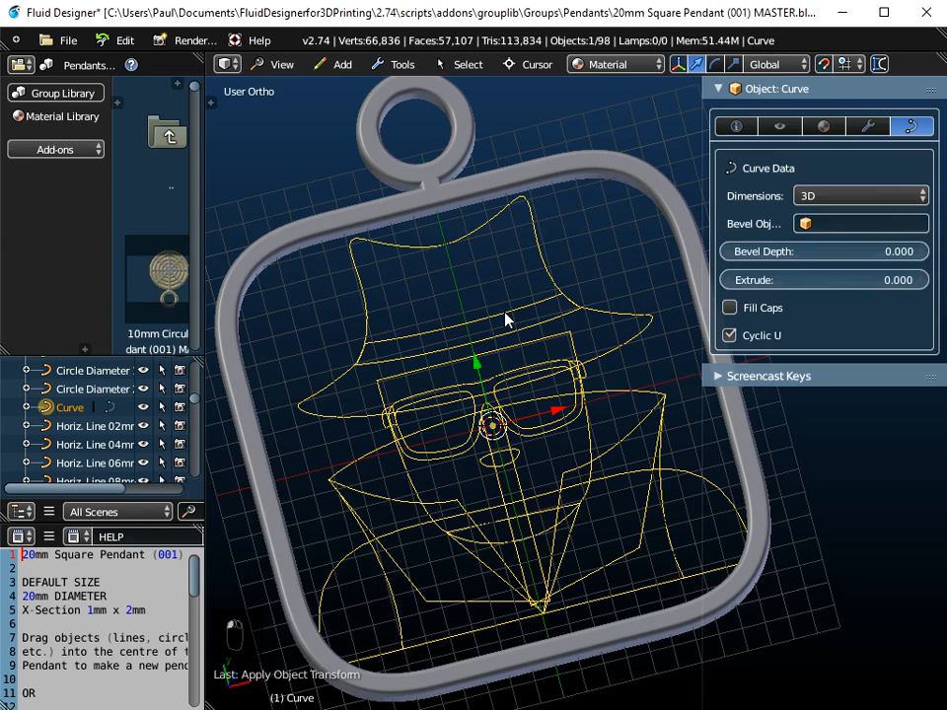
key(Tab)
scroll(504, 312, down, 3)
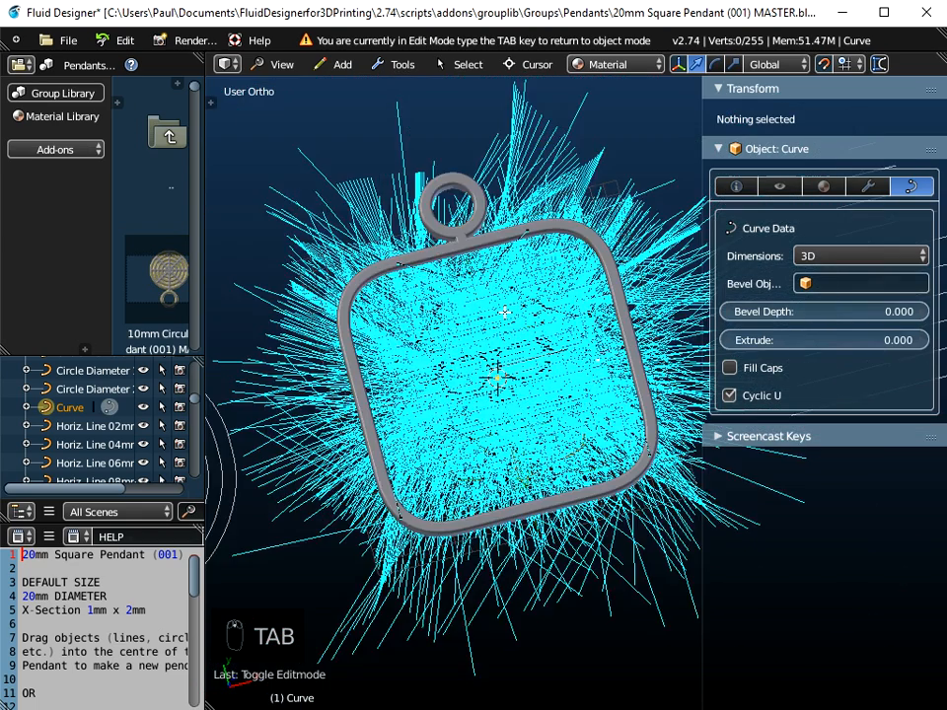
scroll(503, 345, down, 2)
scroll(501, 386, up, 3)
scroll(501, 388, up, 4)
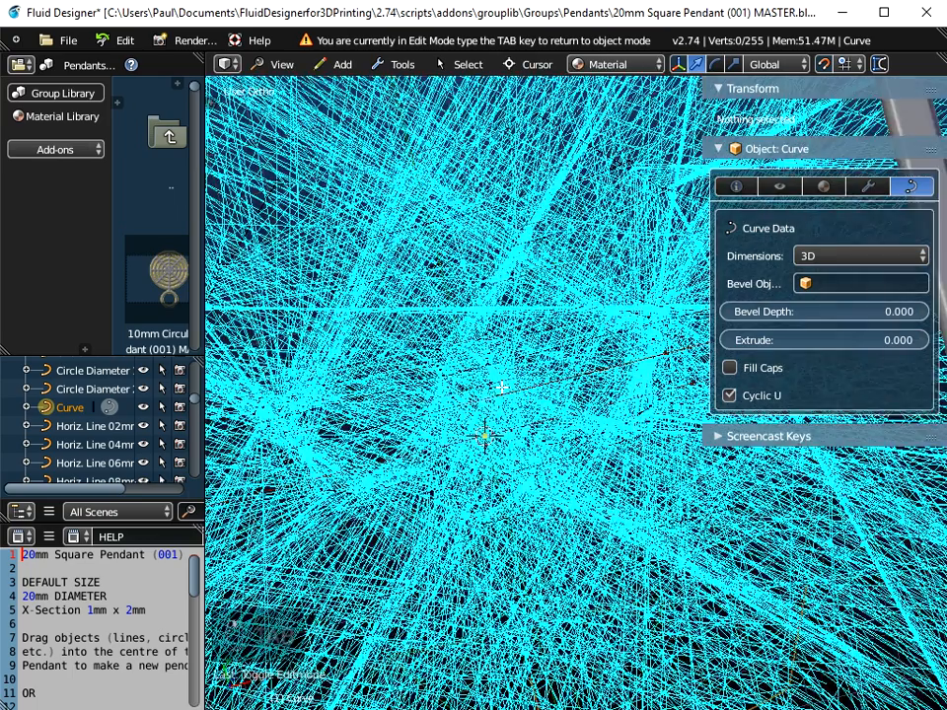
scroll(499, 393, down, 7)
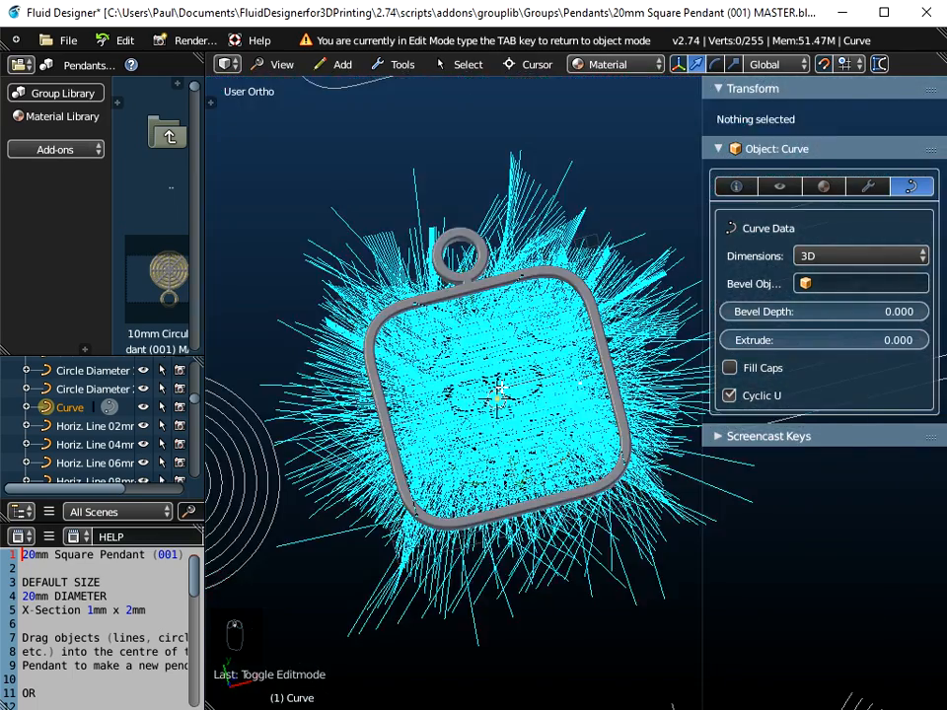
scroll(501, 391, up, 3)
scroll(490, 399, down, 2)
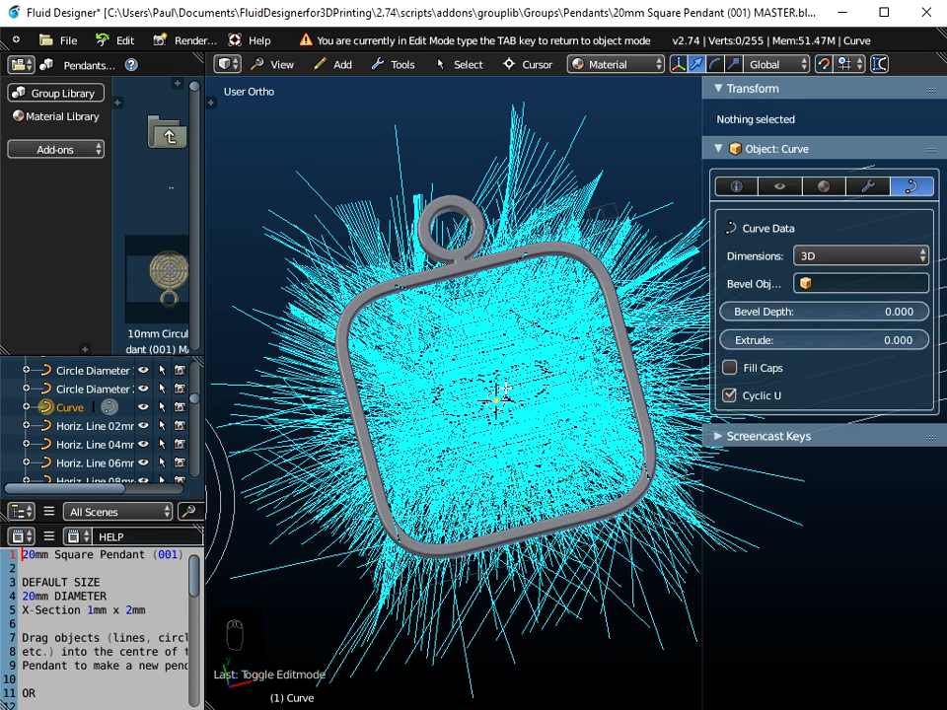
key(a)
scroll(505, 386, up, 6)
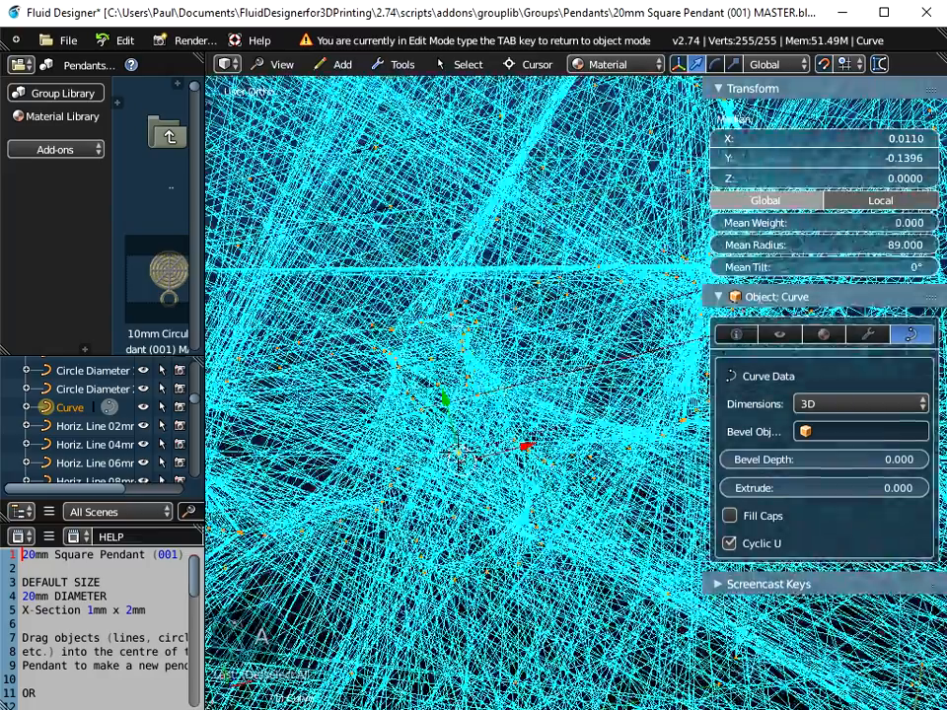
scroll(493, 330, up, 4)
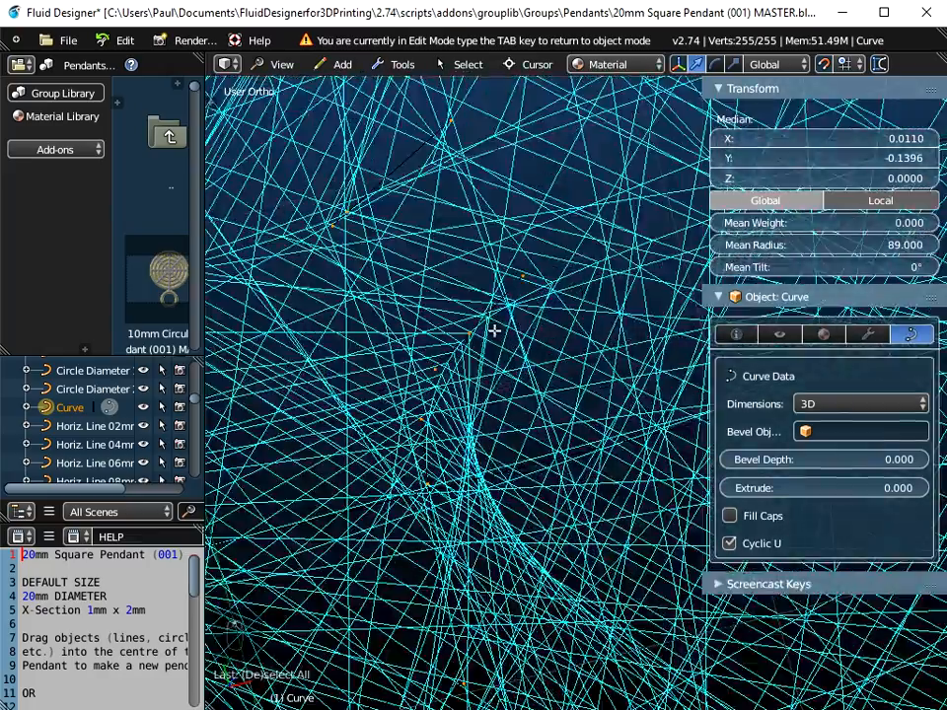
scroll(466, 335, down, 4)
scroll(467, 334, down, 5)
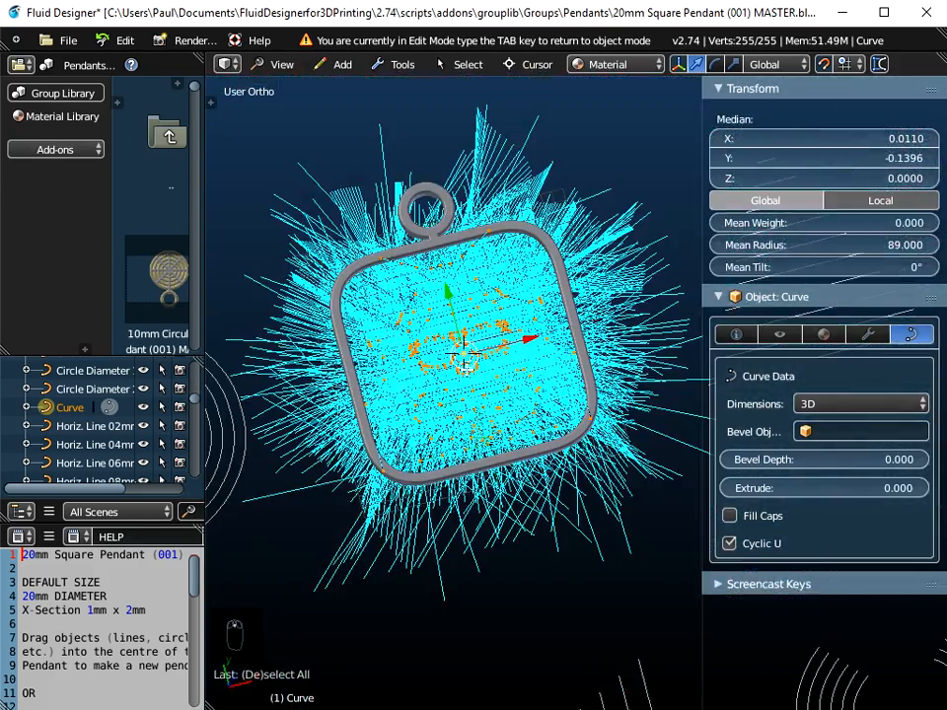
key(a)
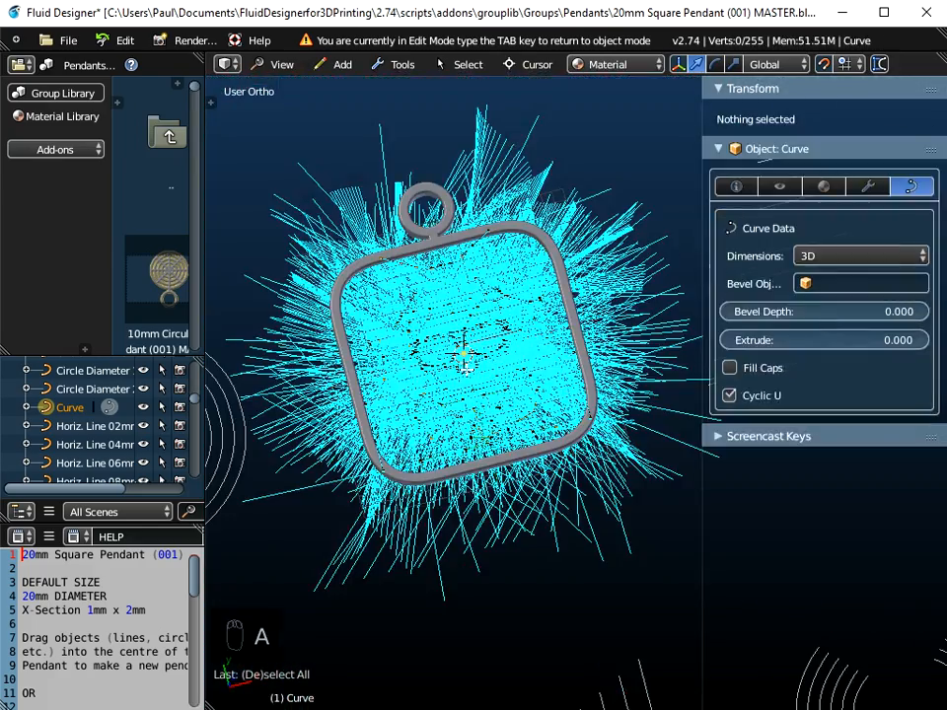
key(a)
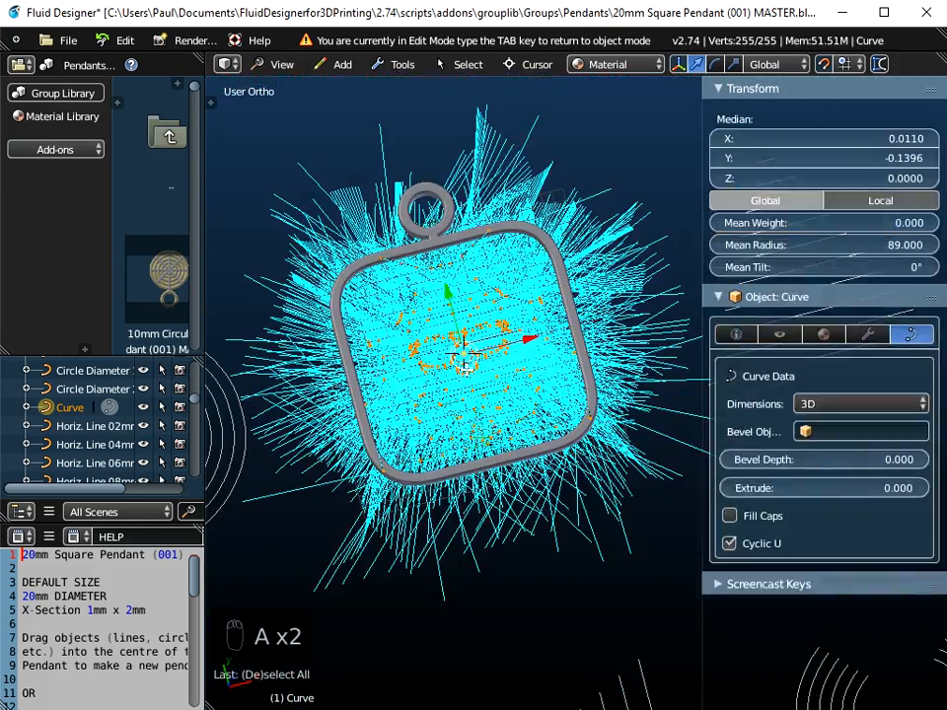
click(840, 222)
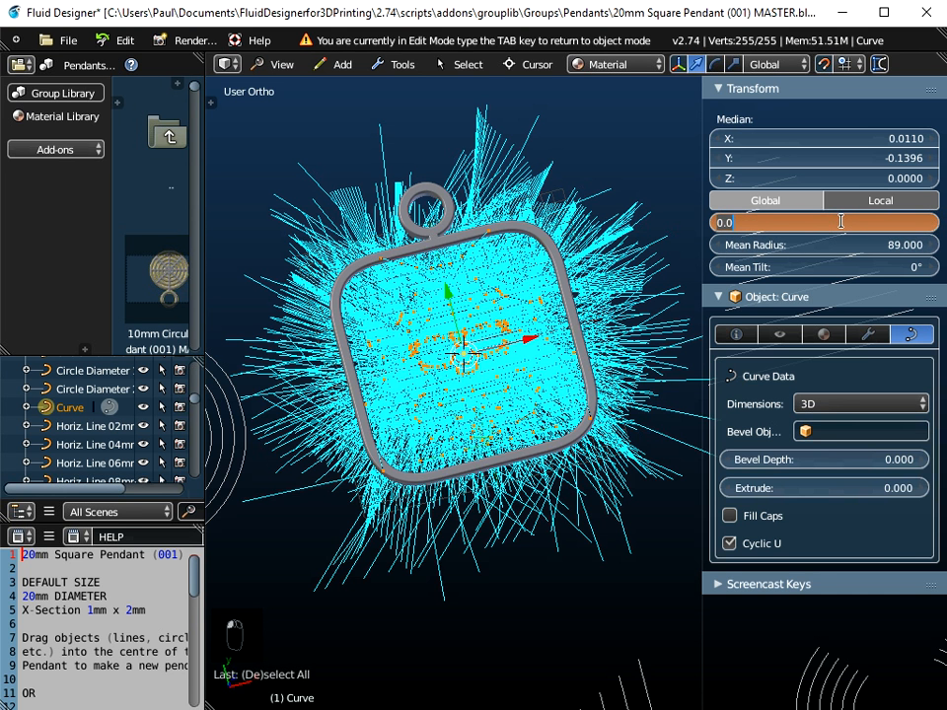
text(1)
key(Tab)
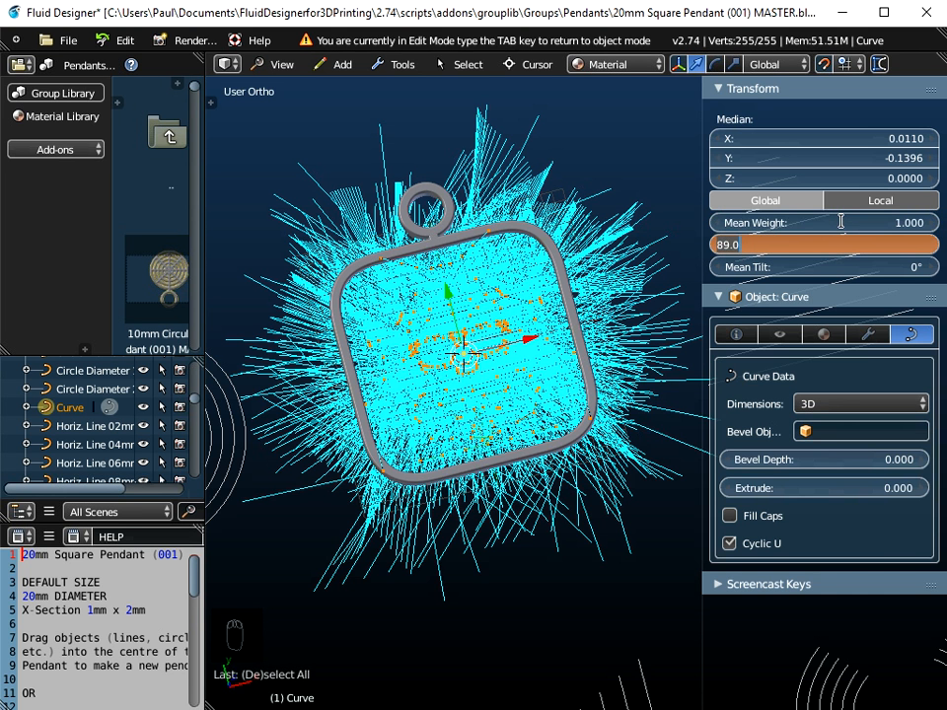
text(1)
key(Tab)
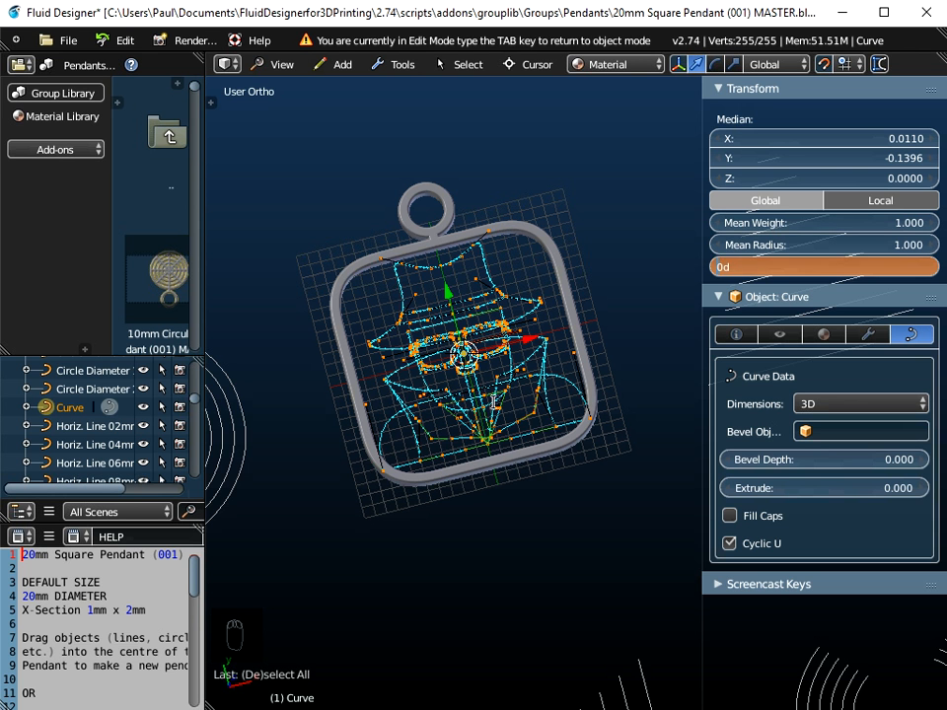
key(Return)
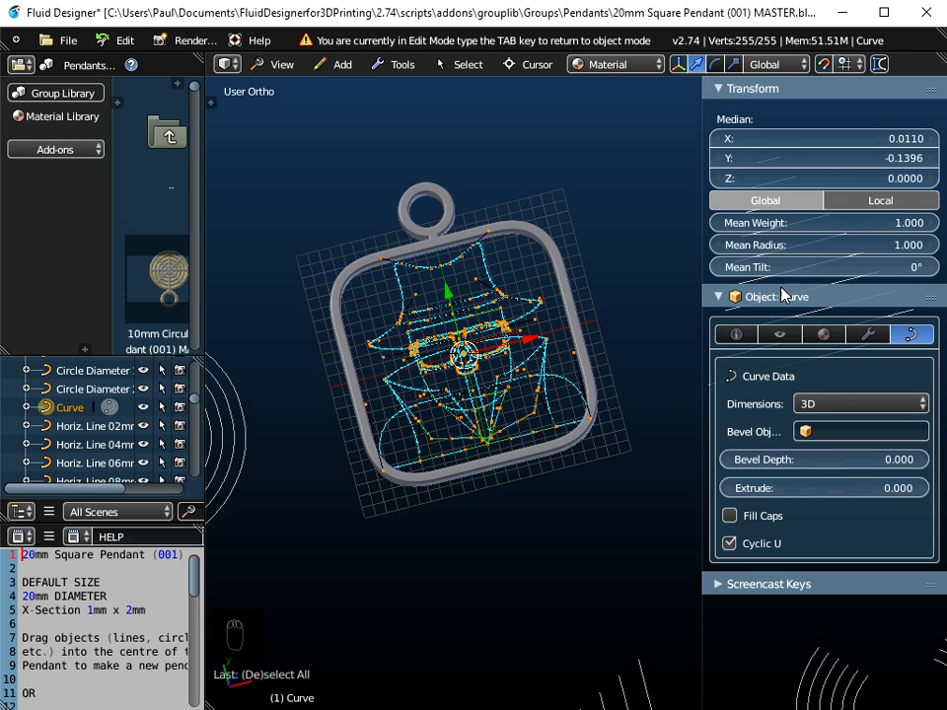
Step: Return the emoji curve to object mode and switch to top view
middle_drag(466, 396, 461, 423)
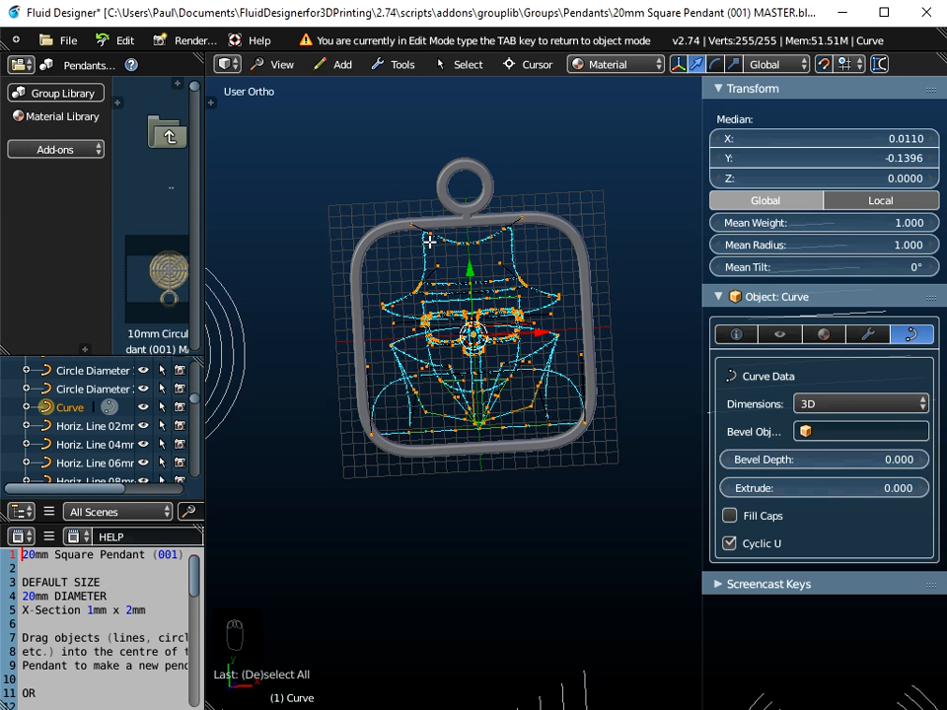
scroll(529, 324, up, 3)
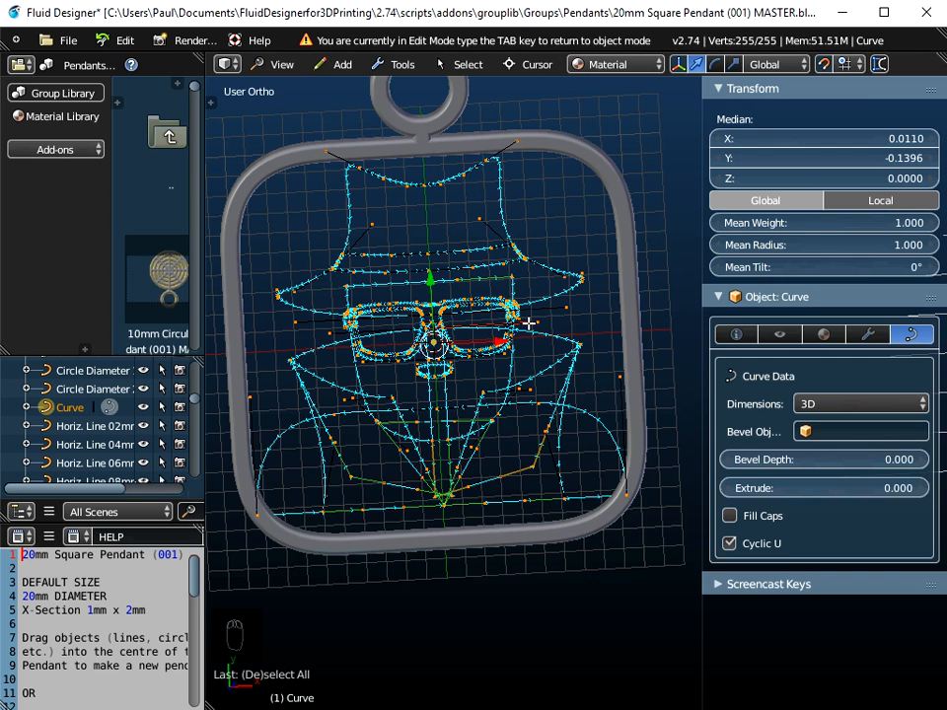
key(Tab)
shift+middle_drag(528, 370, 556, 325)
scroll(580, 371, up, 1)
click(283, 64)
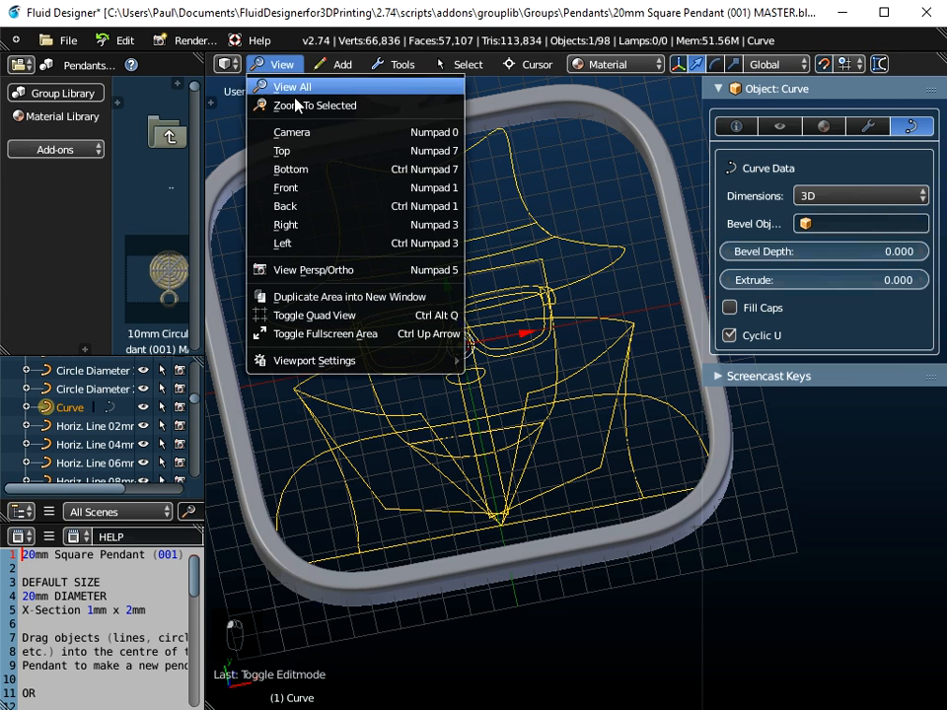
click(288, 148)
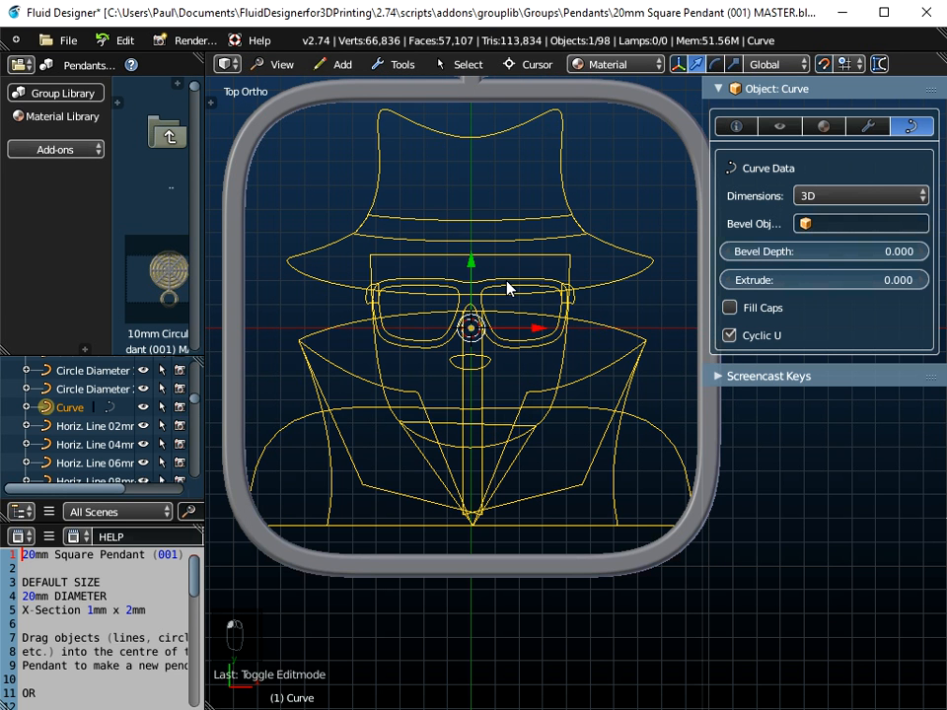
Step: Select the pendant frame, turn off snapping and move the frame slightly to centre it on the emoji
right_click(523, 95)
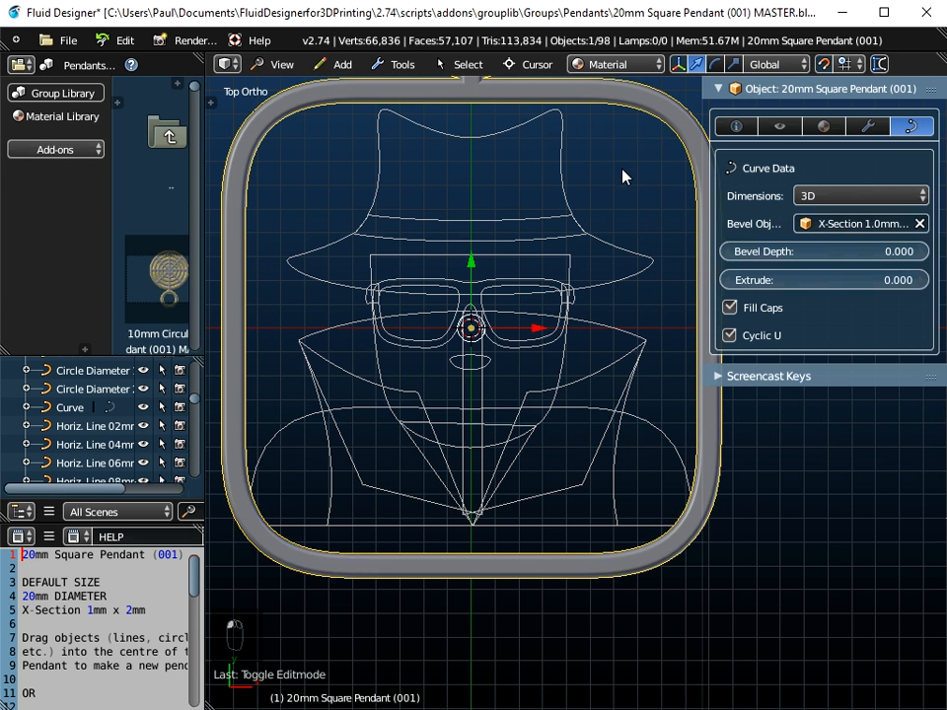
middle_drag(622, 176, 612, 198)
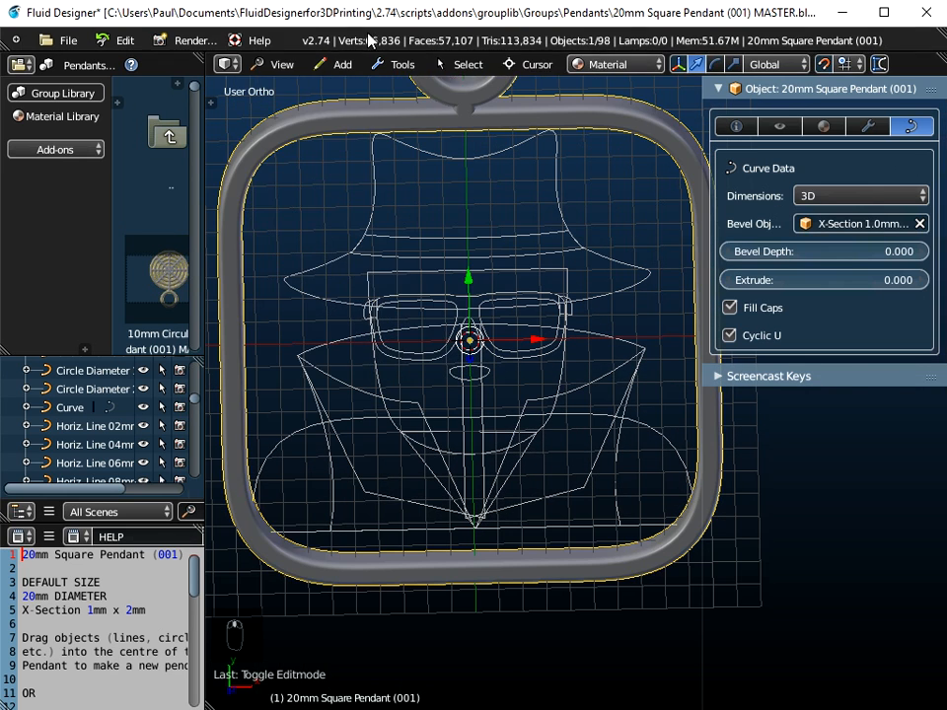
click(281, 64)
click(286, 150)
scroll(529, 262, down, 2)
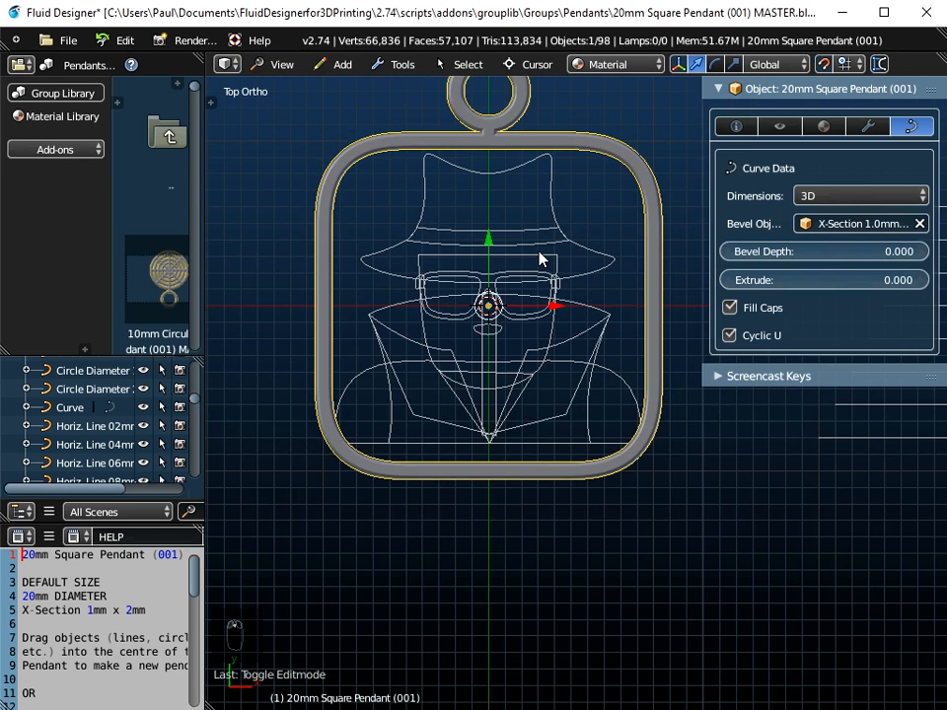
shift+middle_drag(541, 258, 557, 352)
click(826, 64)
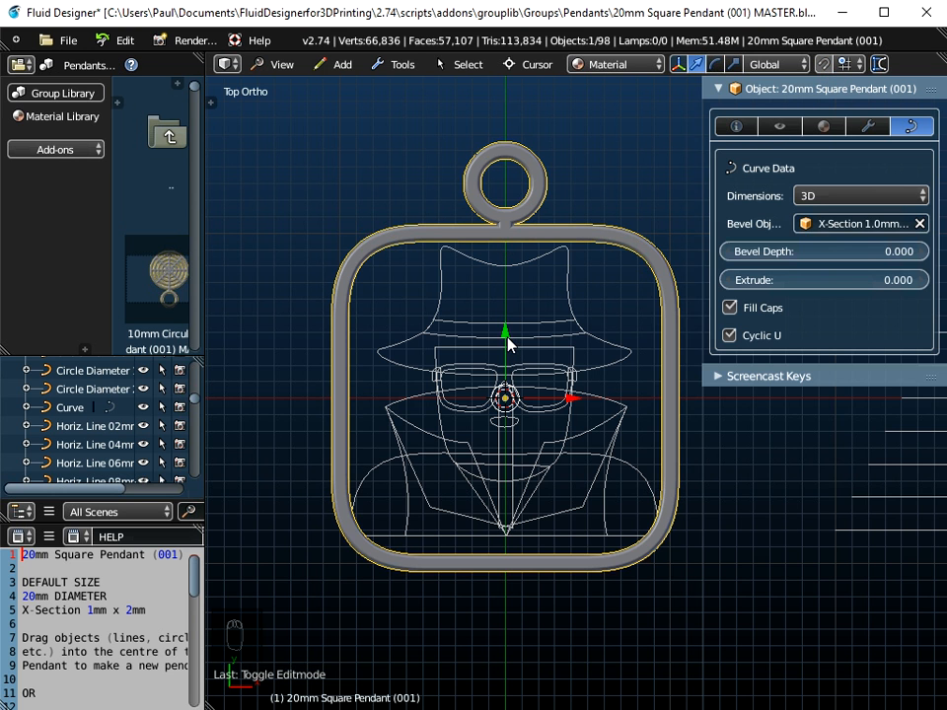
key(g)
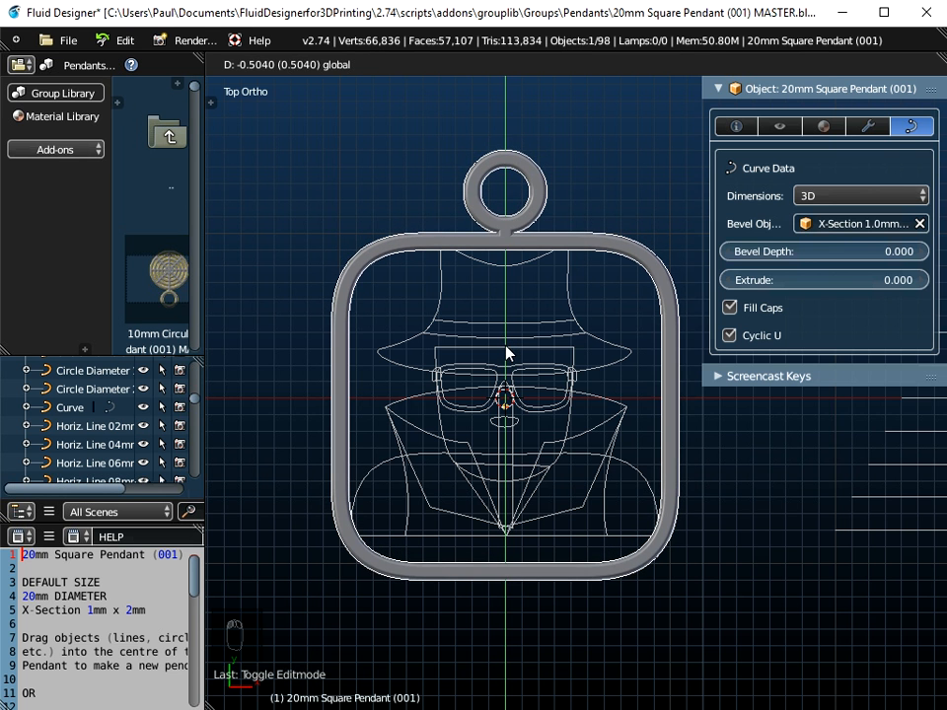
click(507, 351)
Step: Select the emoji curve together with the pendant frame and join them into one object
scroll(566, 257, up, 3)
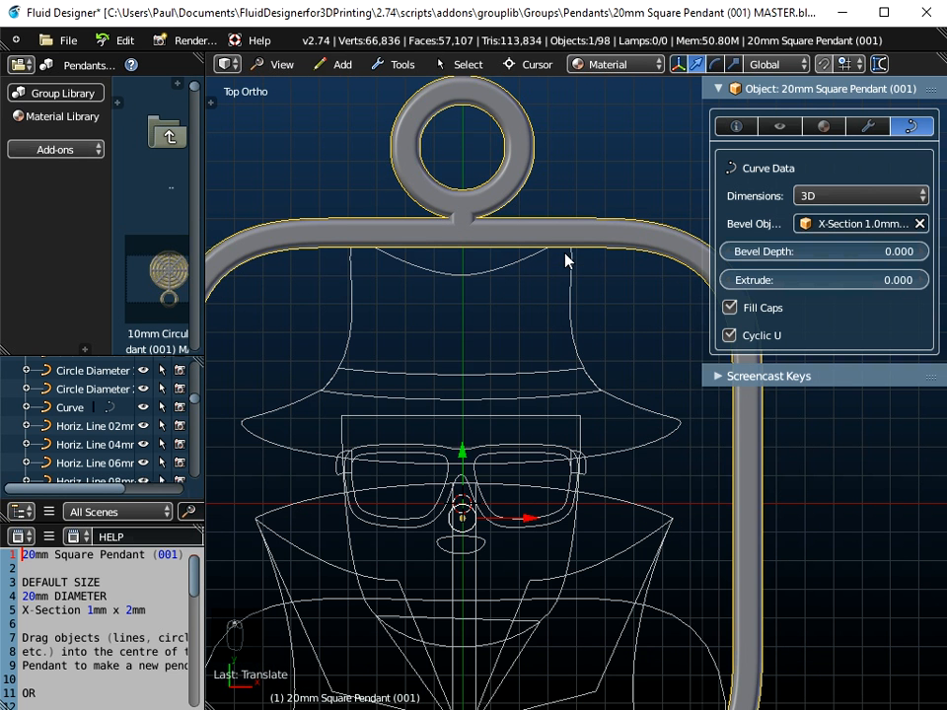
scroll(555, 308, down, 4)
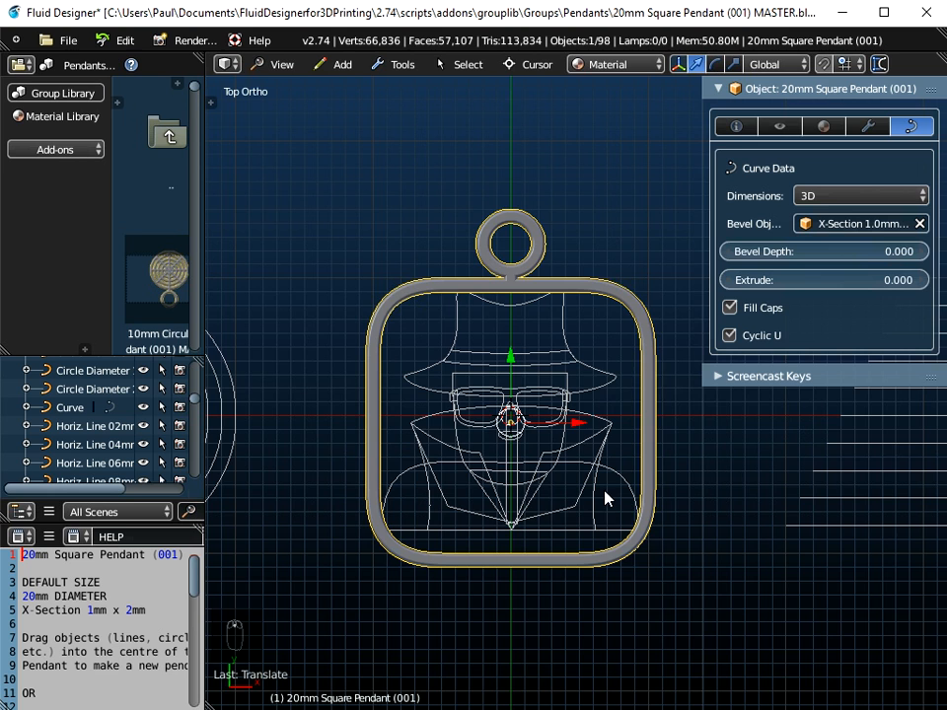
middle_drag(493, 545, 541, 446)
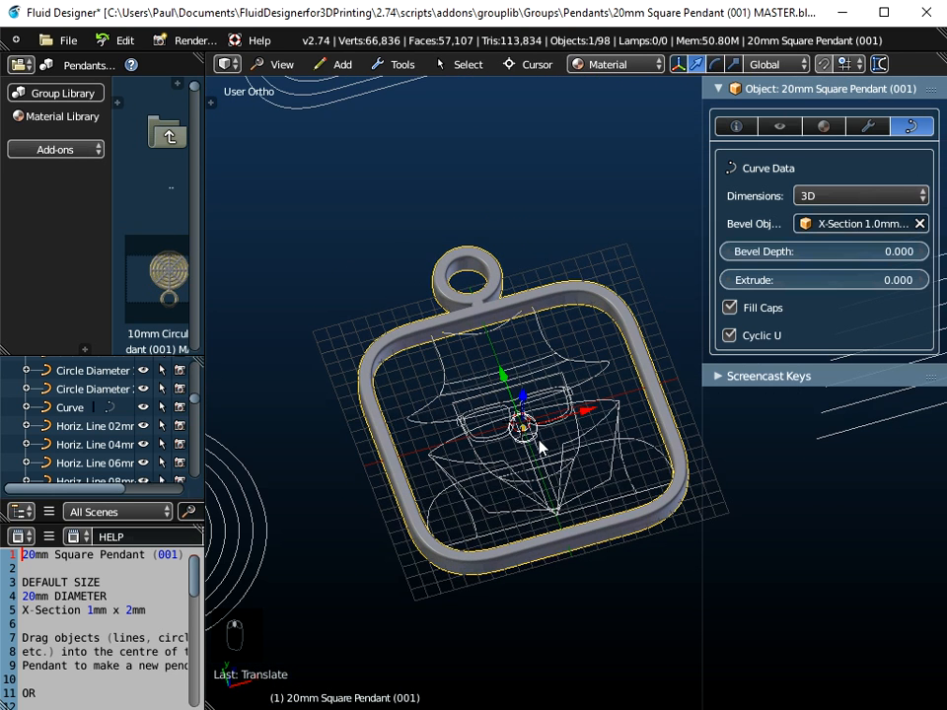
right_click(564, 366)
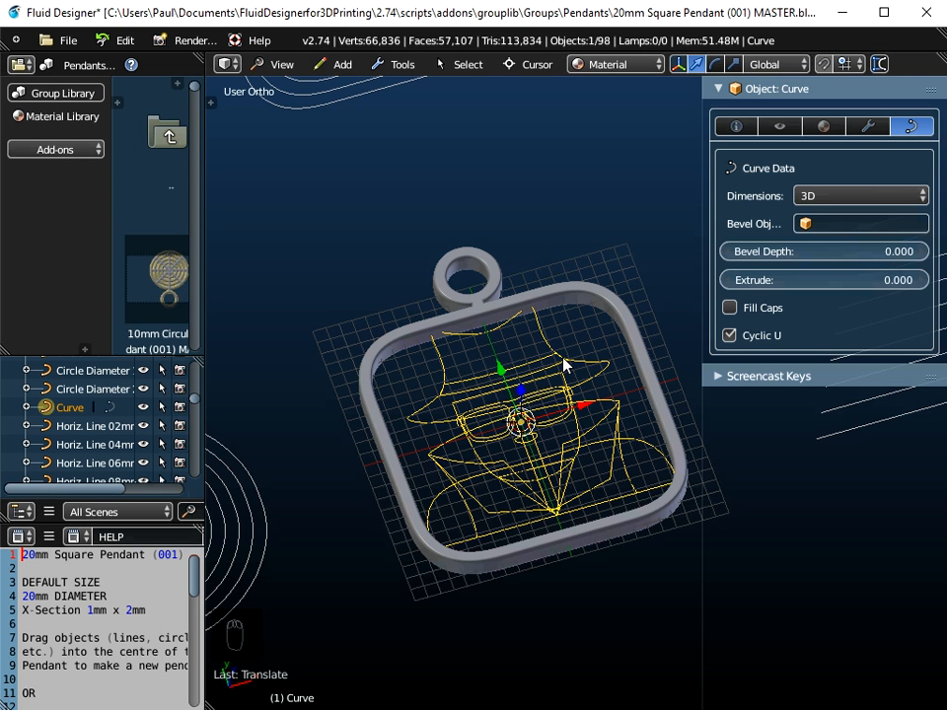
shift+right_click(565, 297)
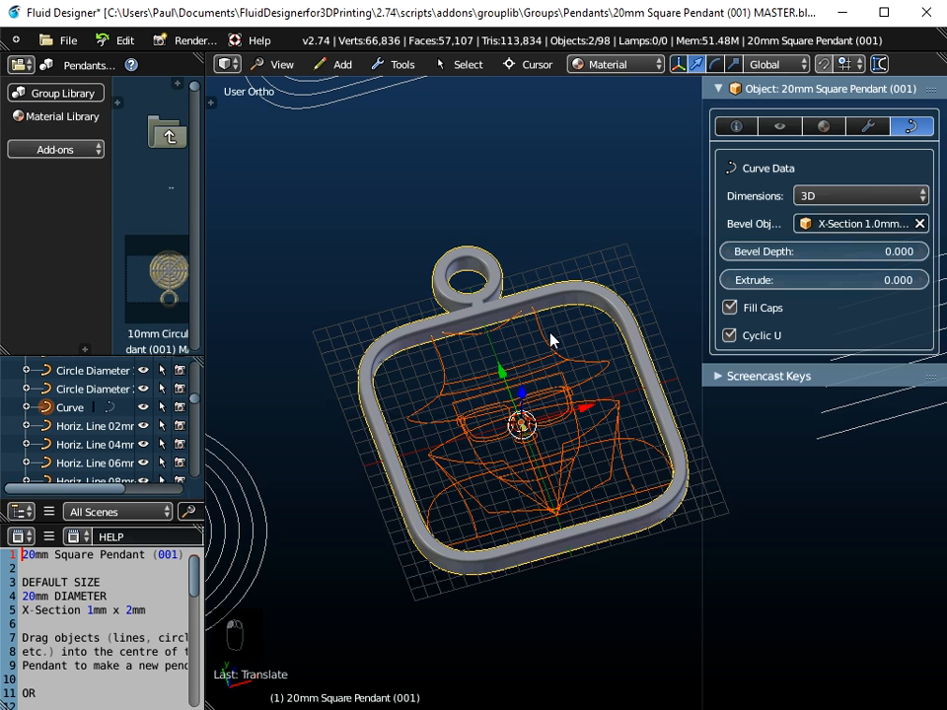
click(401, 65)
mouse_move(406, 93)
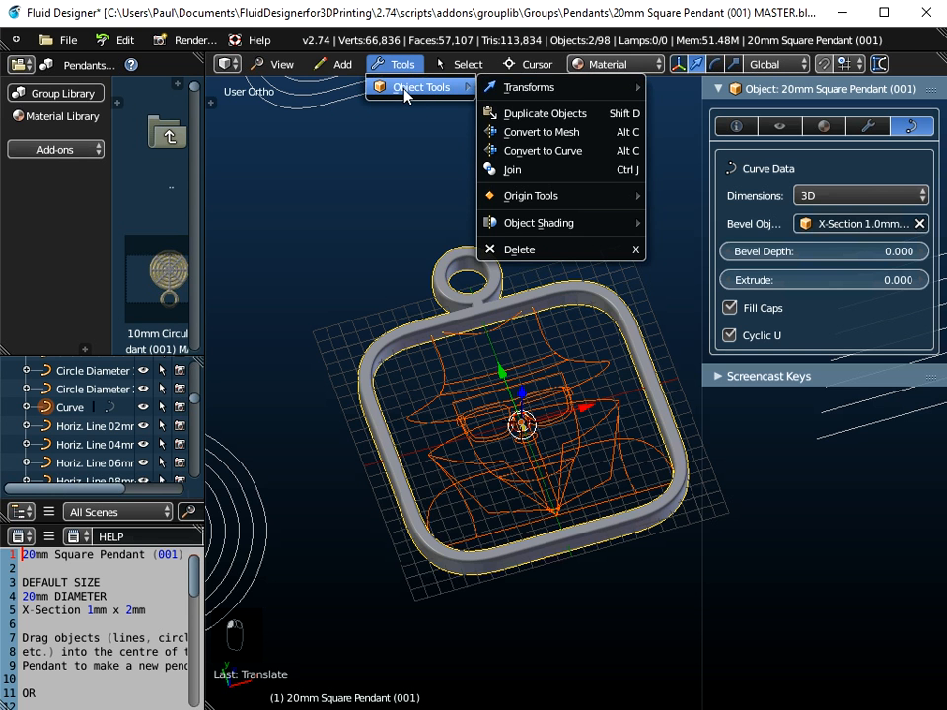
click(524, 172)
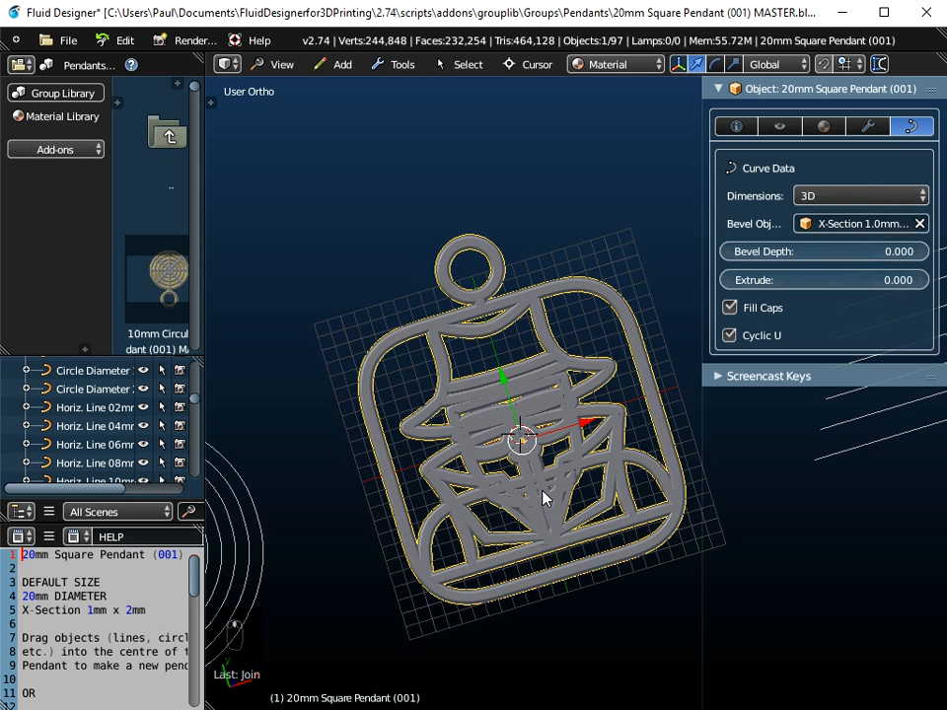
Step: Inspect the joined pendant from several angles
scroll(541, 498, up, 3)
scroll(533, 474, down, 4)
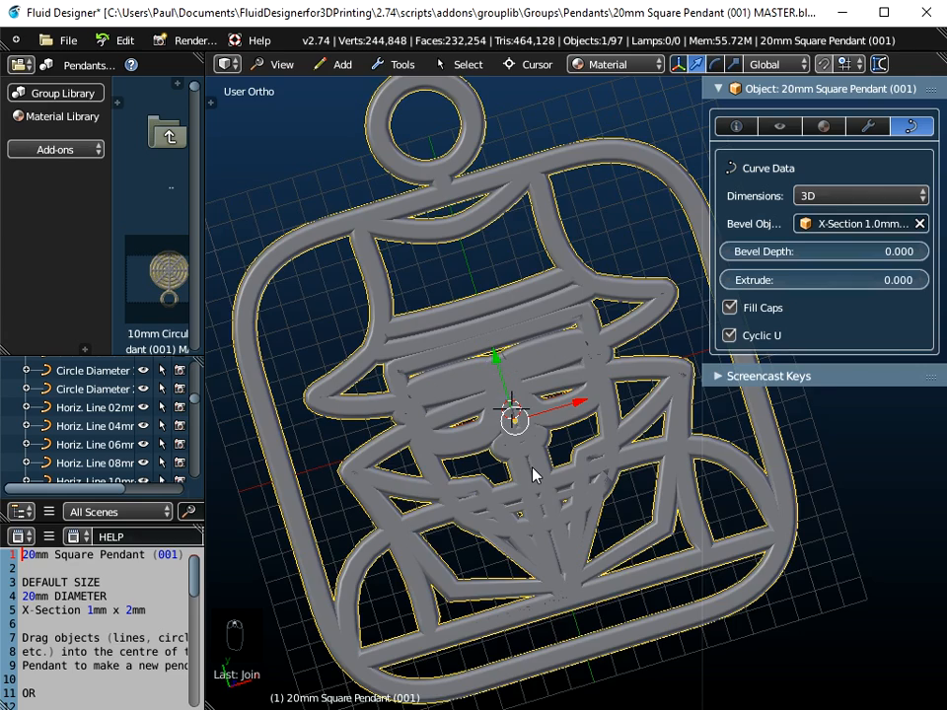
middle_drag(535, 473, 583, 435)
scroll(555, 449, up, 2)
scroll(556, 450, down, 3)
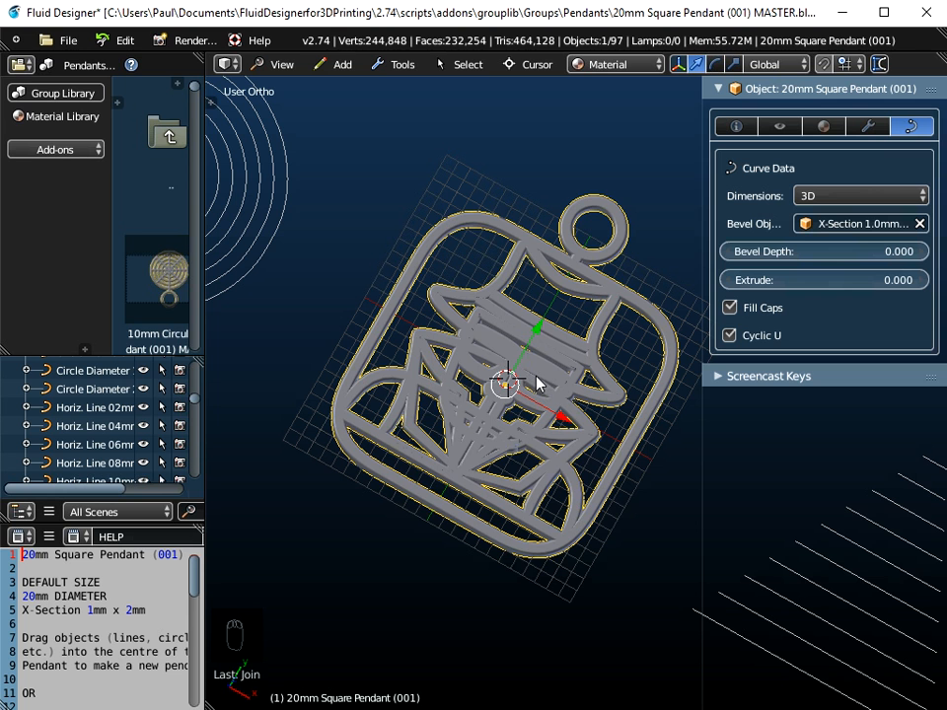
Step: Switch to netfabb Basic
click(65, 40)
mouse_move(123, 416)
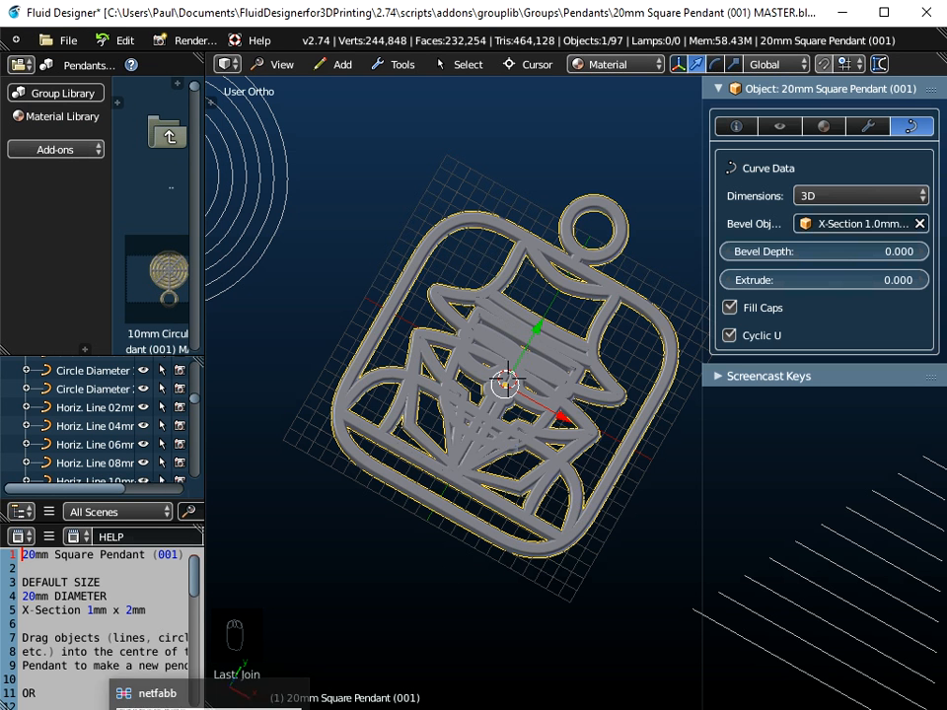
click(209, 707)
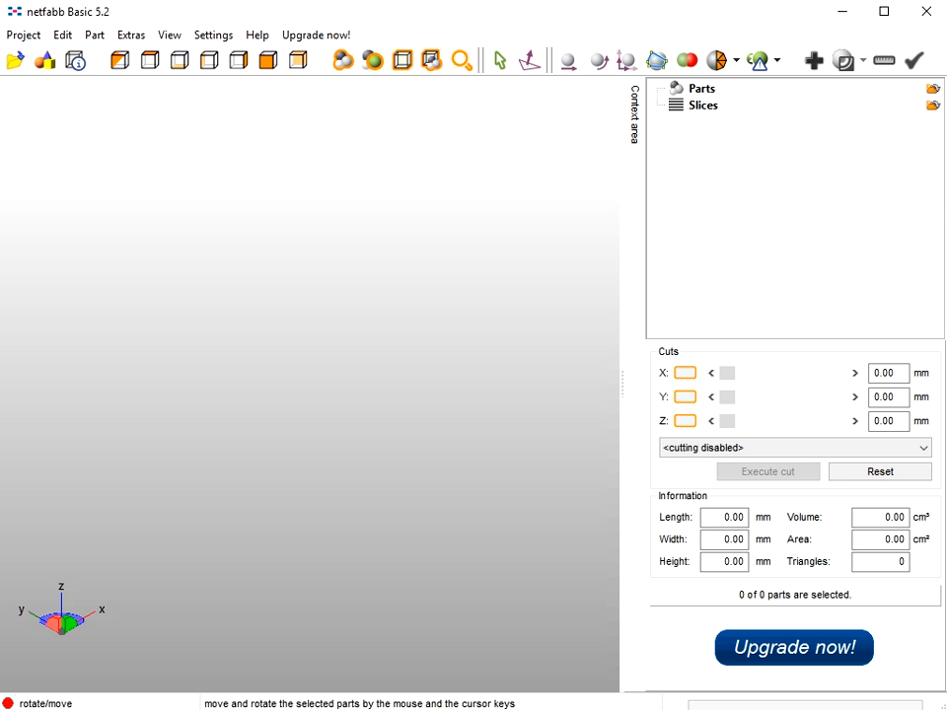
mouse_move(481, 709)
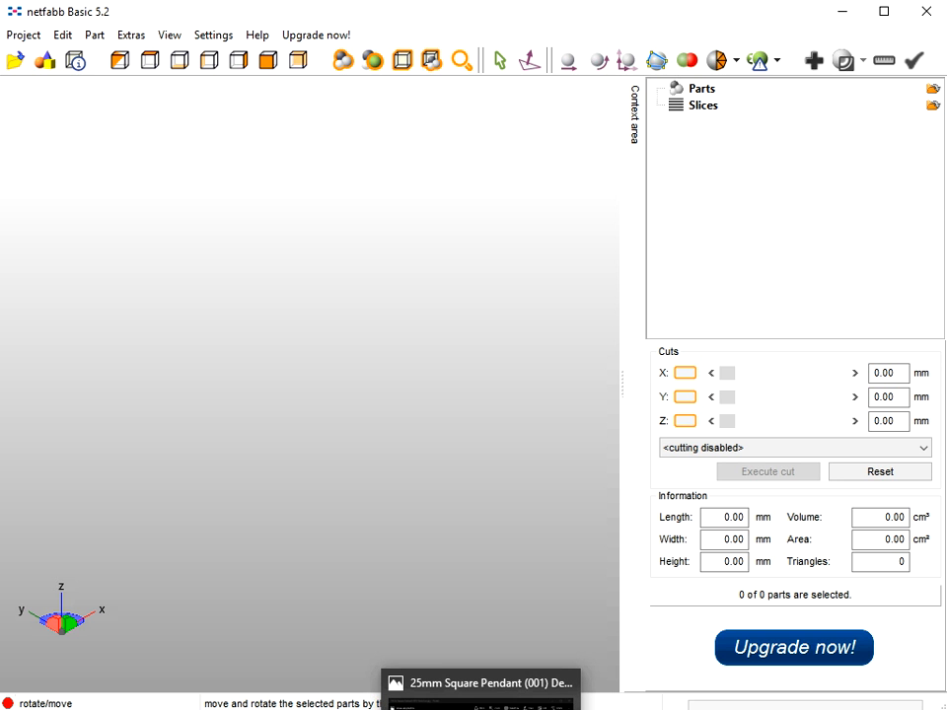
Step: Switch back to Fluid Designer
click(493, 696)
scroll(533, 363, up, 4)
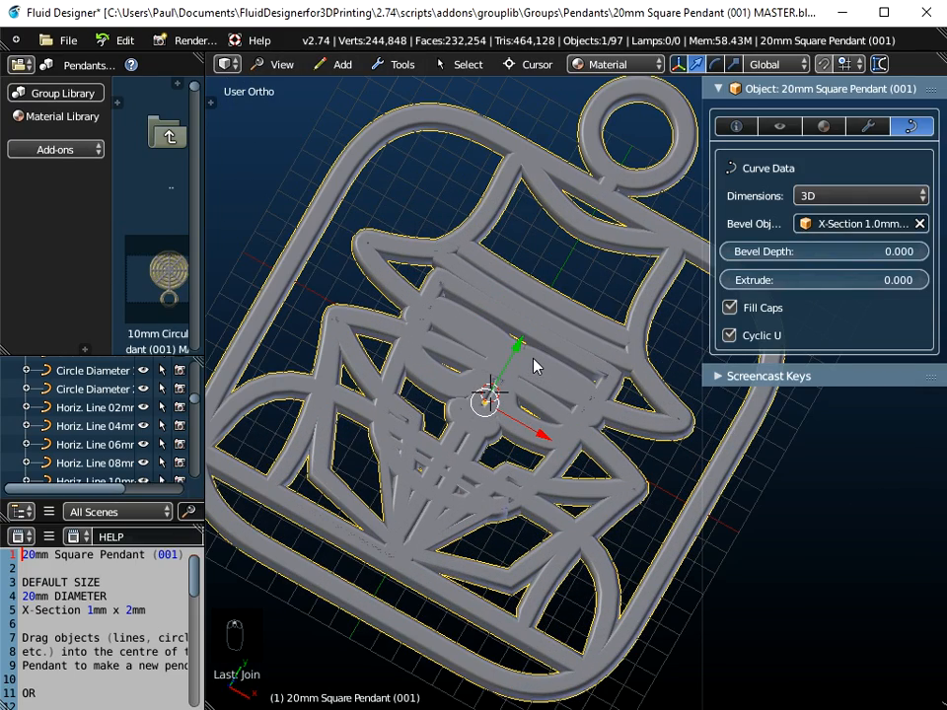
Step: Enter edit mode on the joined pendant and inspect its curve control points from several angles
key(Tab)
middle_drag(533, 367, 542, 411)
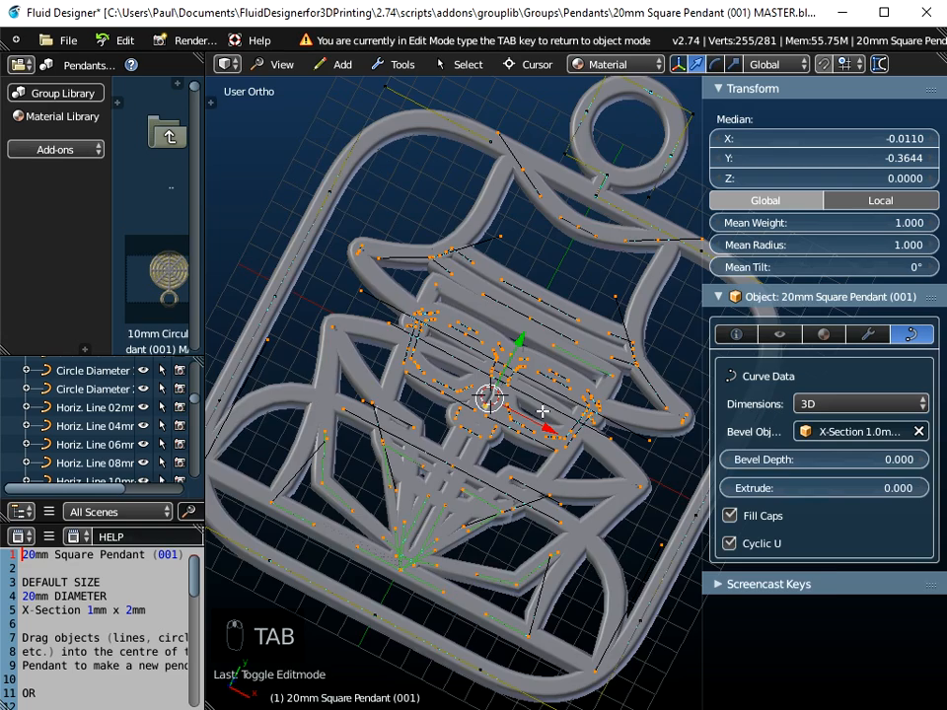
scroll(542, 412, down, 4)
scroll(543, 411, up, 3)
middle_drag(543, 412, 563, 405)
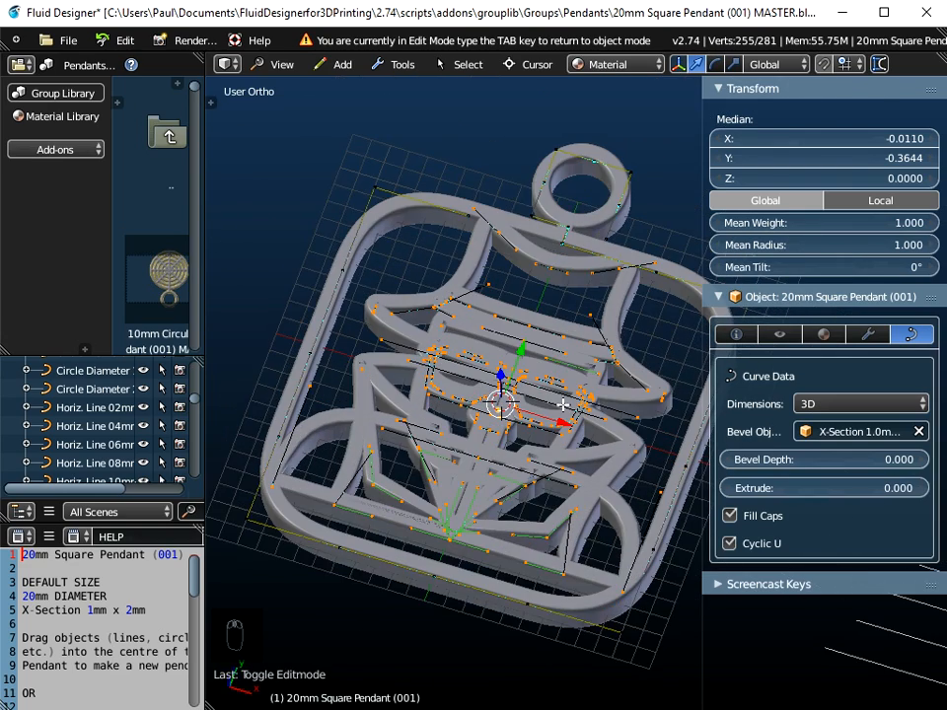
scroll(525, 480, up, 2)
scroll(526, 480, down, 2)
middle_drag(526, 480, 504, 493)
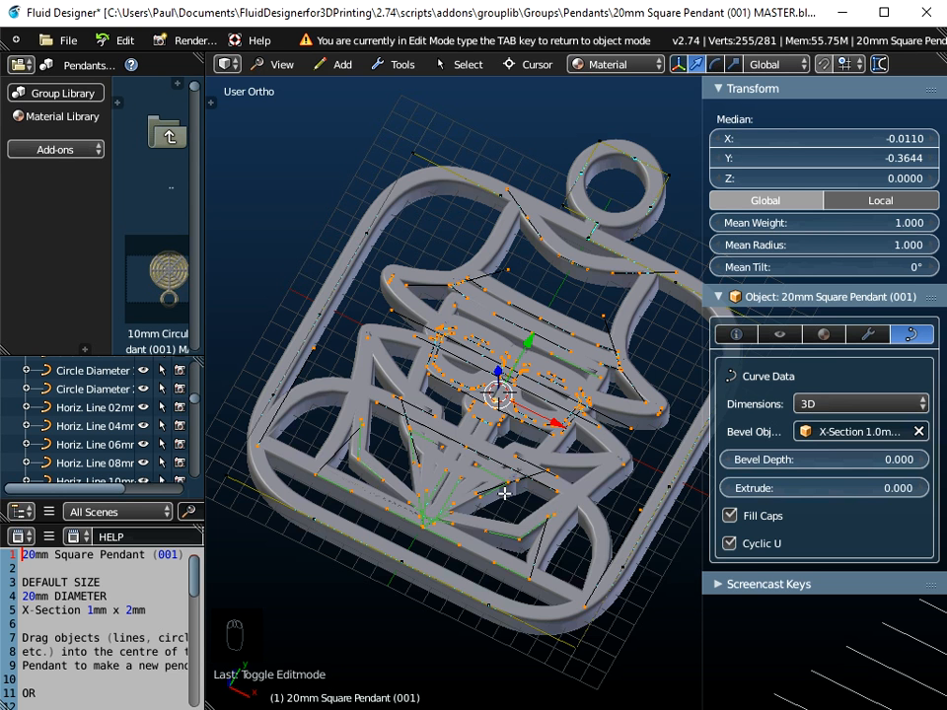
scroll(504, 493, up, 3)
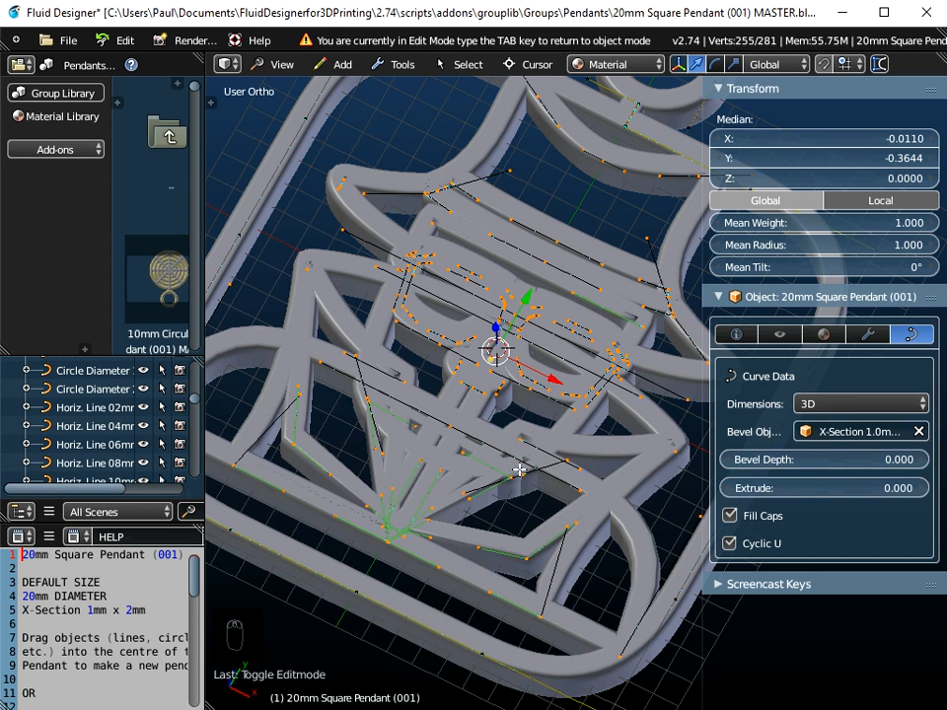
scroll(520, 470, down, 4)
scroll(529, 524, up, 2)
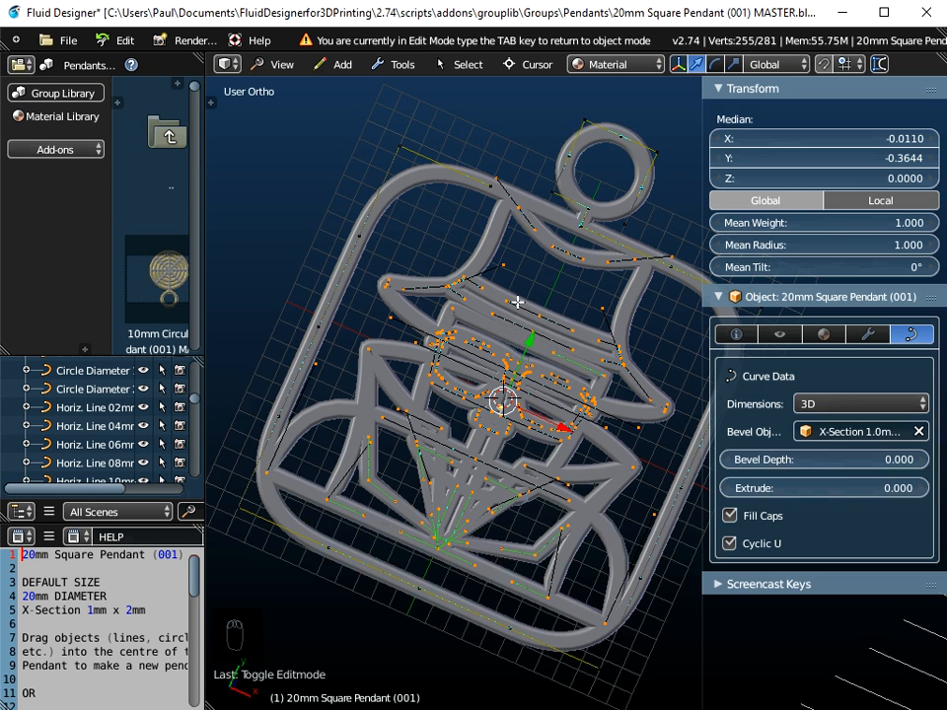
key(Tab)
key(Tab)
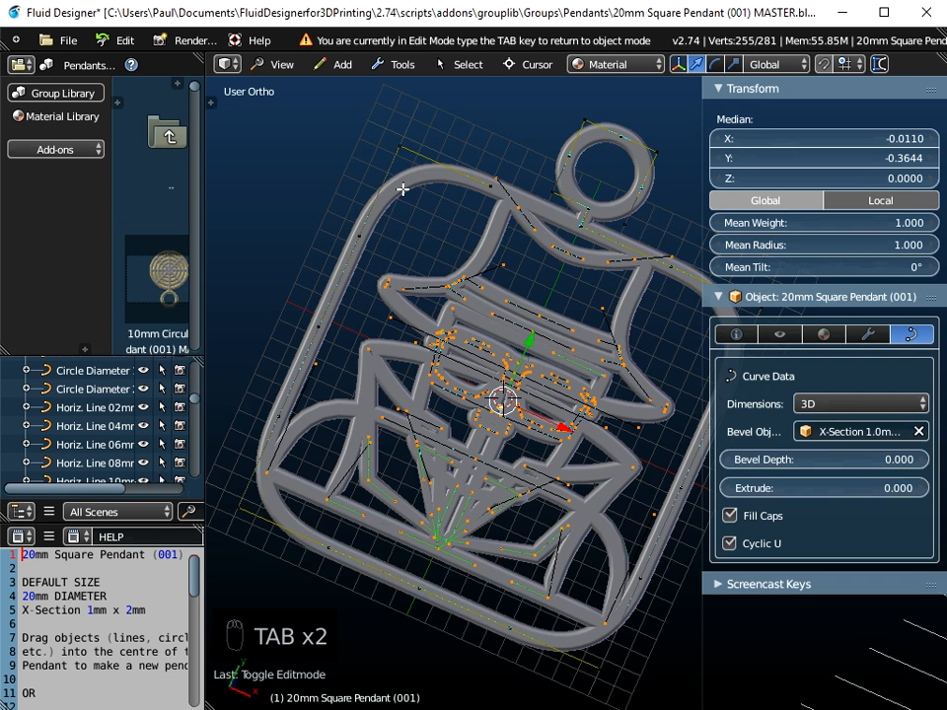
Step: Switch to the top view, examine the pendant's curve points up close, and return to object mode
click(284, 67)
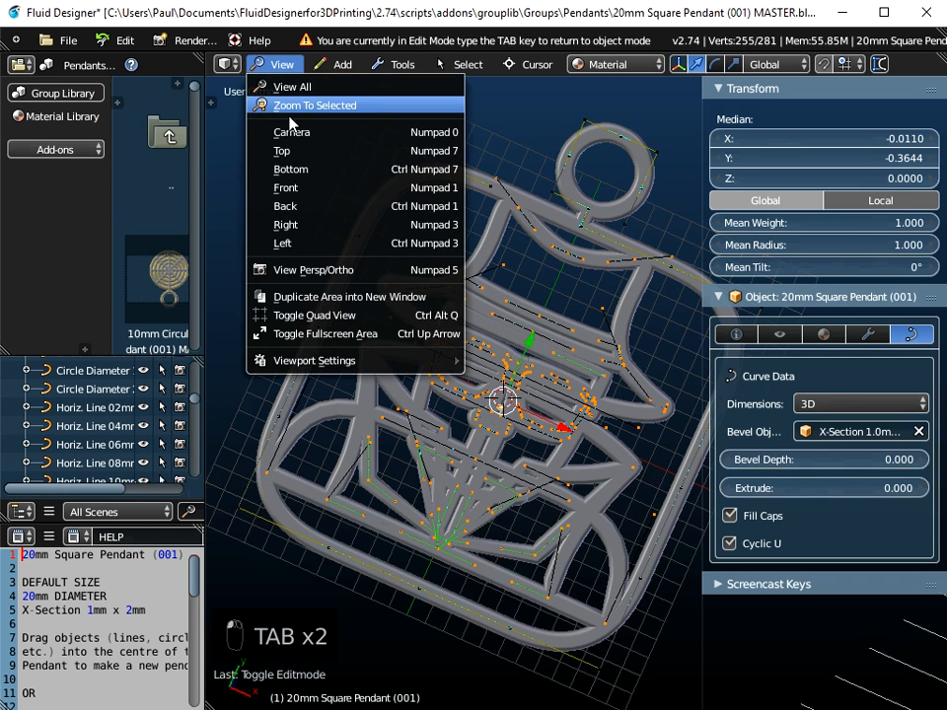
click(281, 152)
scroll(520, 453, up, 5)
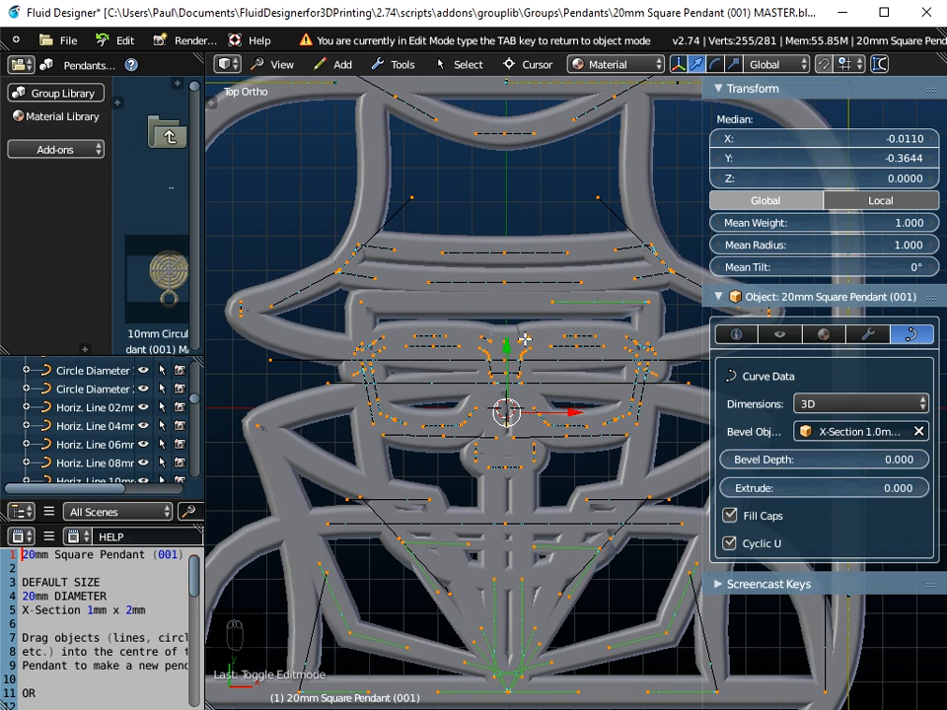
scroll(561, 409, down, 2)
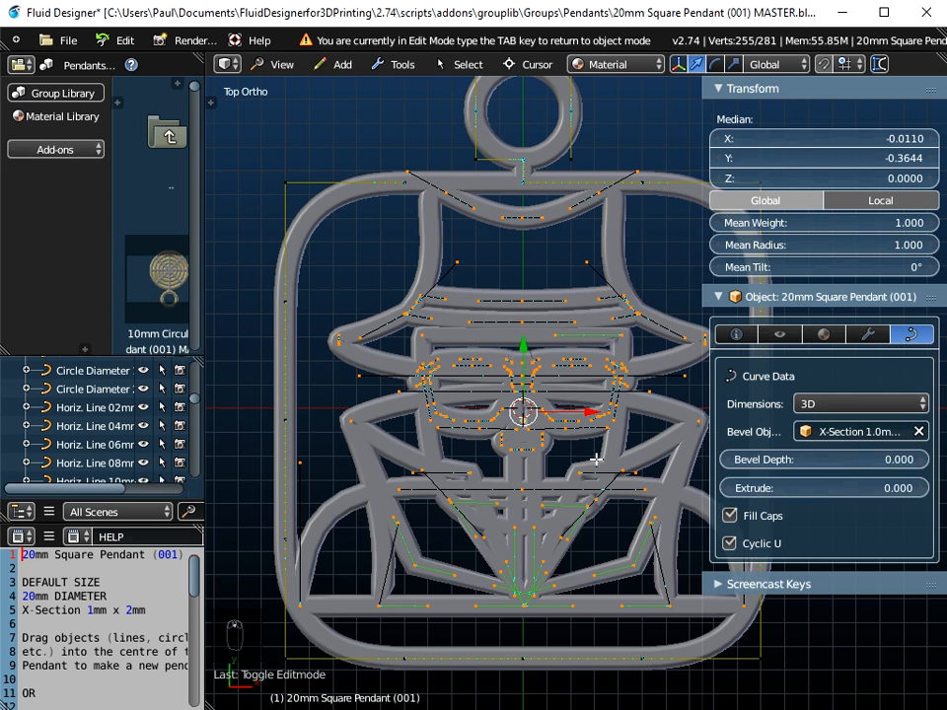
scroll(544, 441, up, 1)
scroll(545, 440, up, 1)
scroll(544, 441, down, 1)
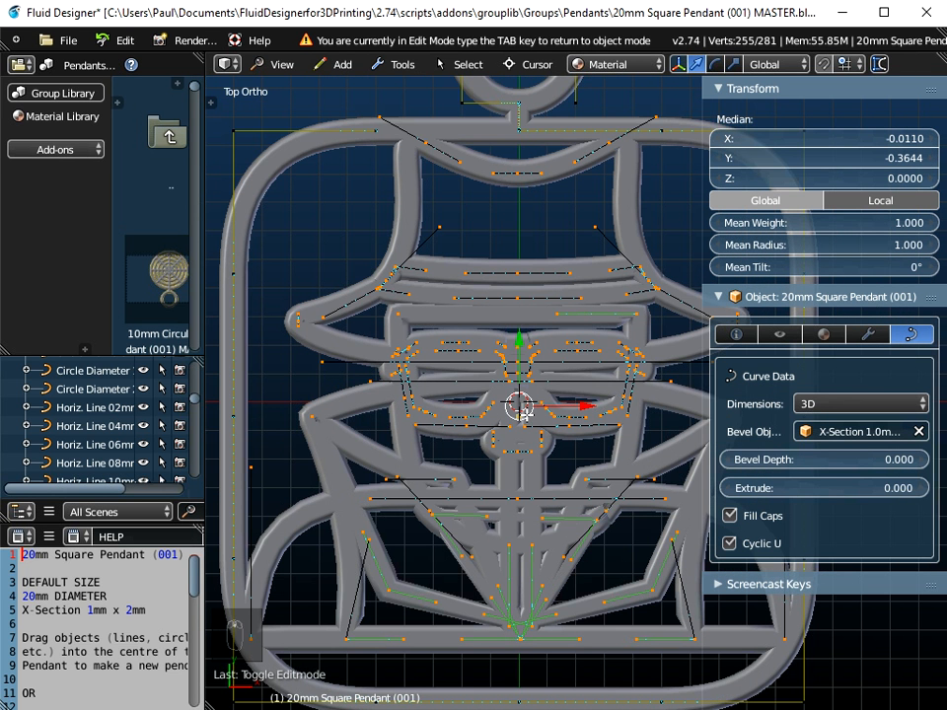
scroll(523, 411, down, 3)
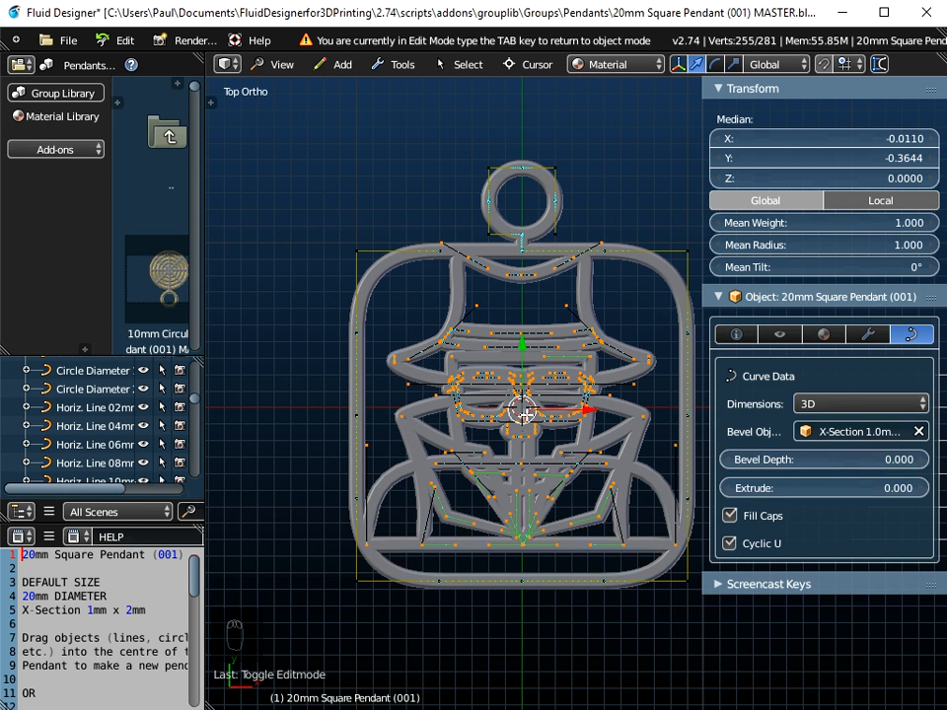
key(Tab)
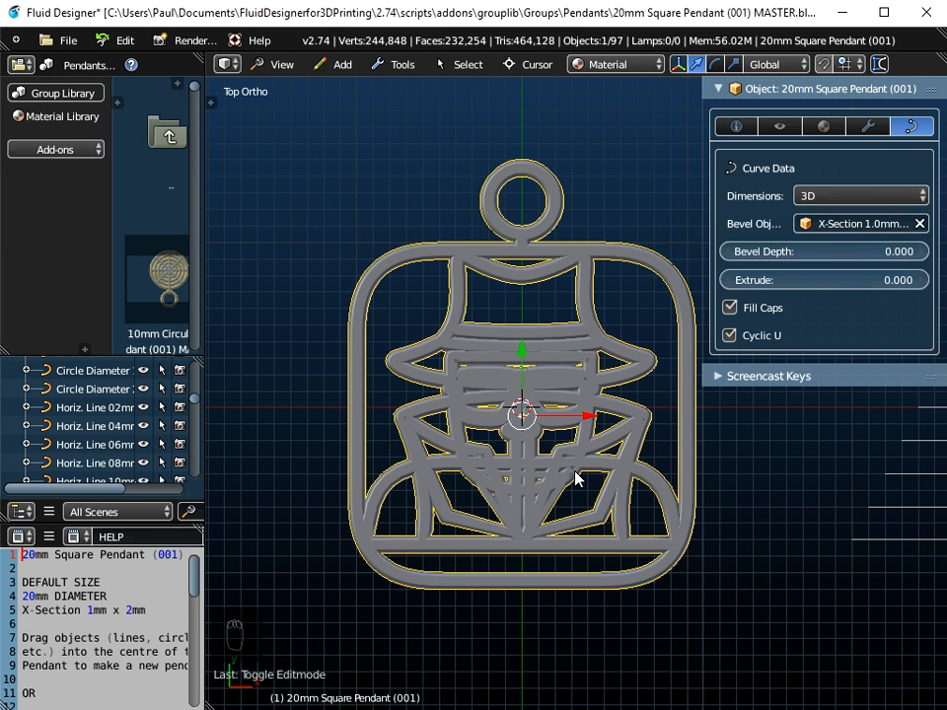
Step: Orbit out and check the pendant's dimensions in the object properties before returning to the curve data
middle_drag(577, 513, 532, 445)
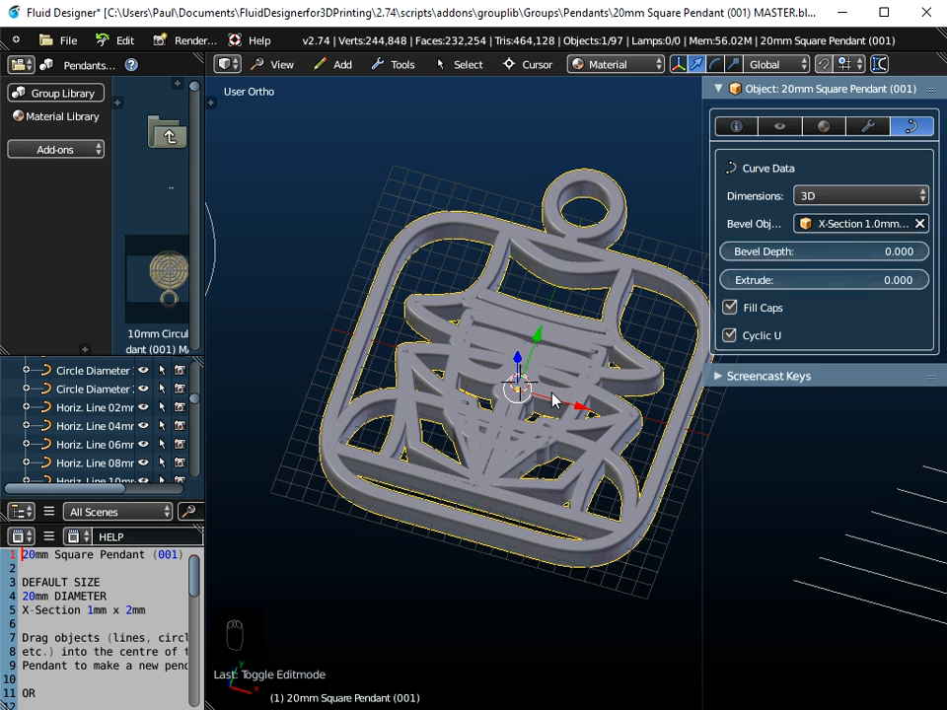
scroll(553, 402, down, 3)
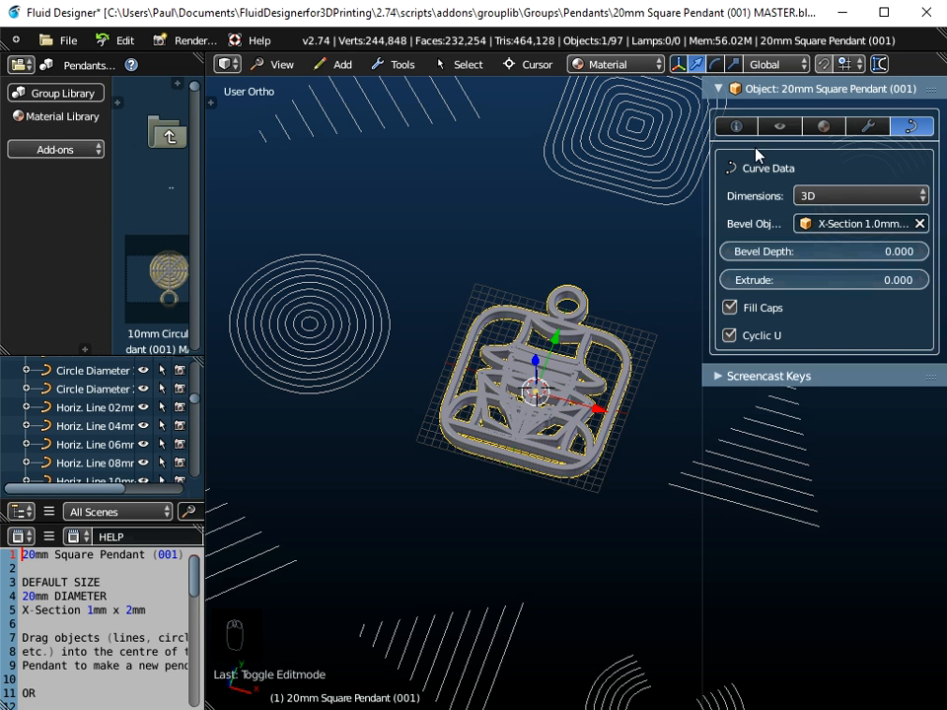
click(727, 125)
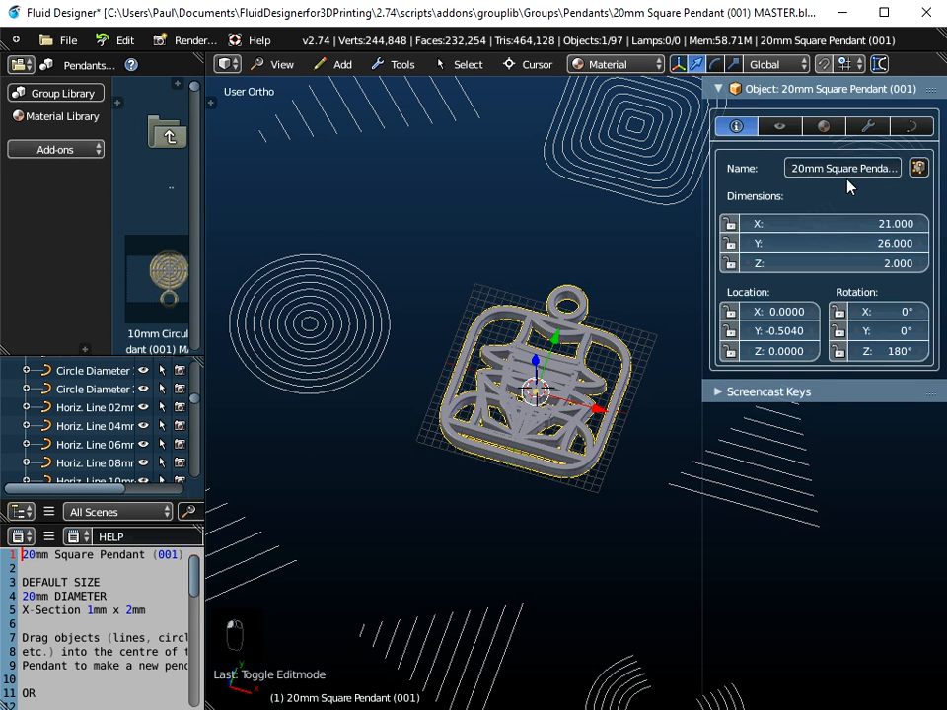
click(912, 127)
Step: Try different bevel cross-sections on the pendant, ending with the bevel object X-Section 1.0mm x 3.0mm
drag(702, 208, 625, 196)
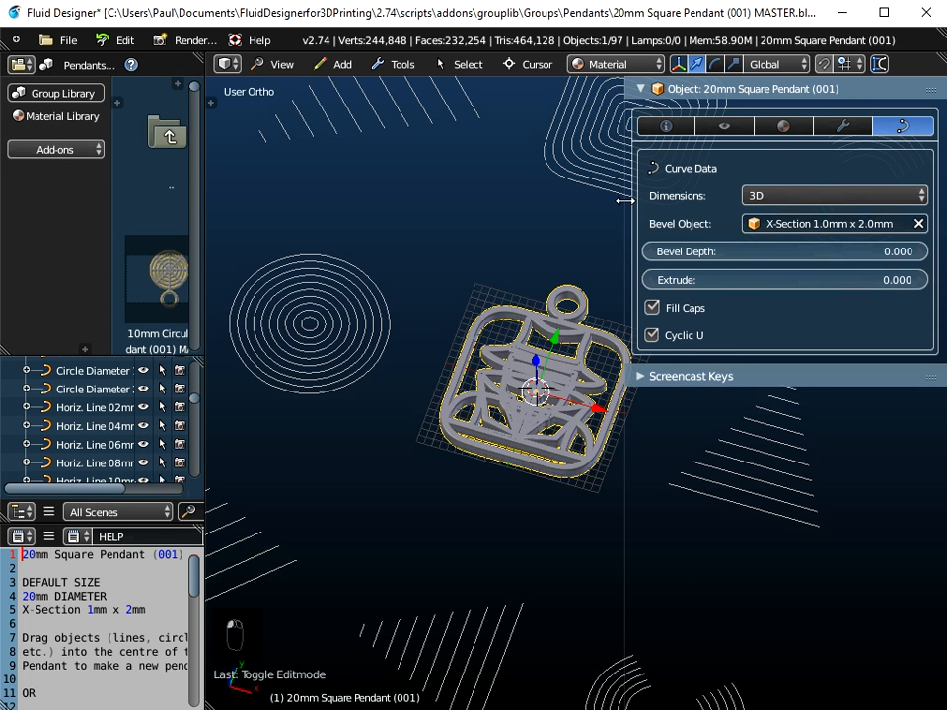
click(810, 223)
click(809, 309)
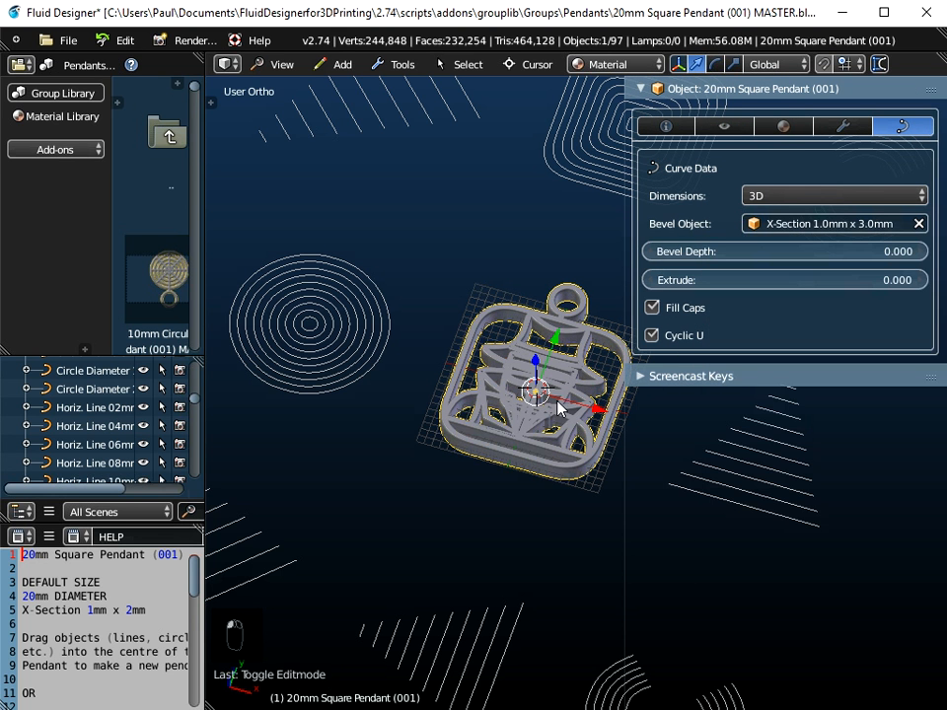
middle_drag(516, 429, 543, 393)
scroll(540, 392, up, 3)
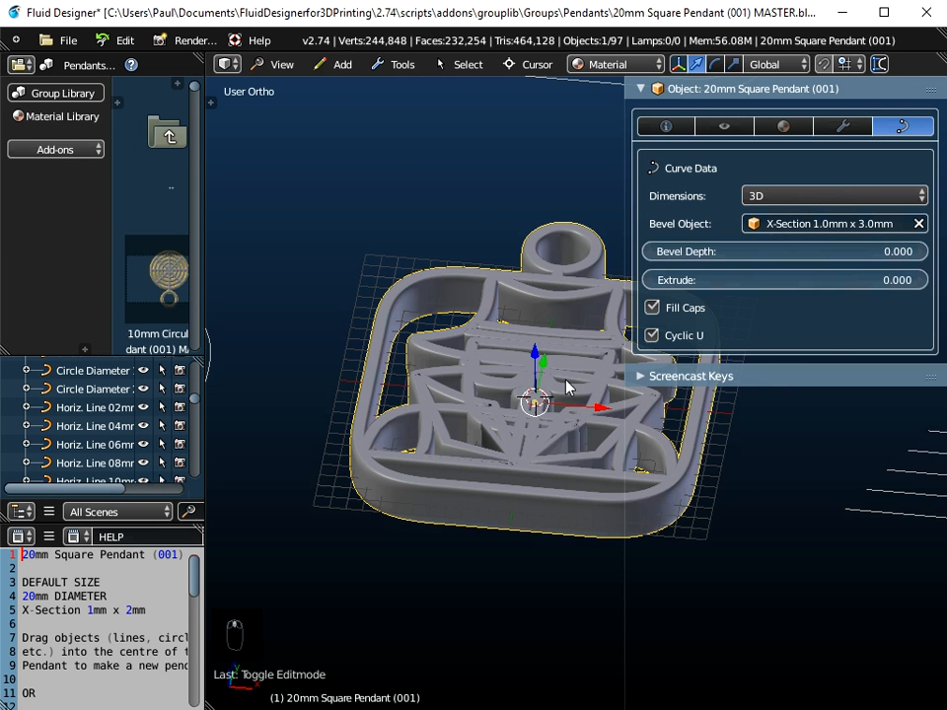
click(809, 224)
click(799, 279)
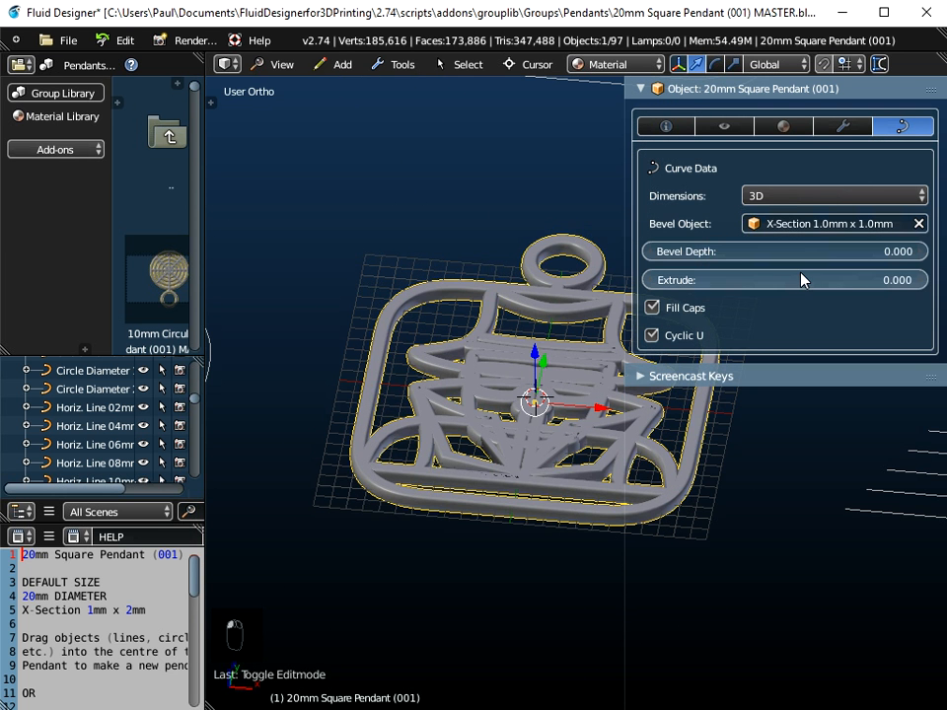
click(807, 225)
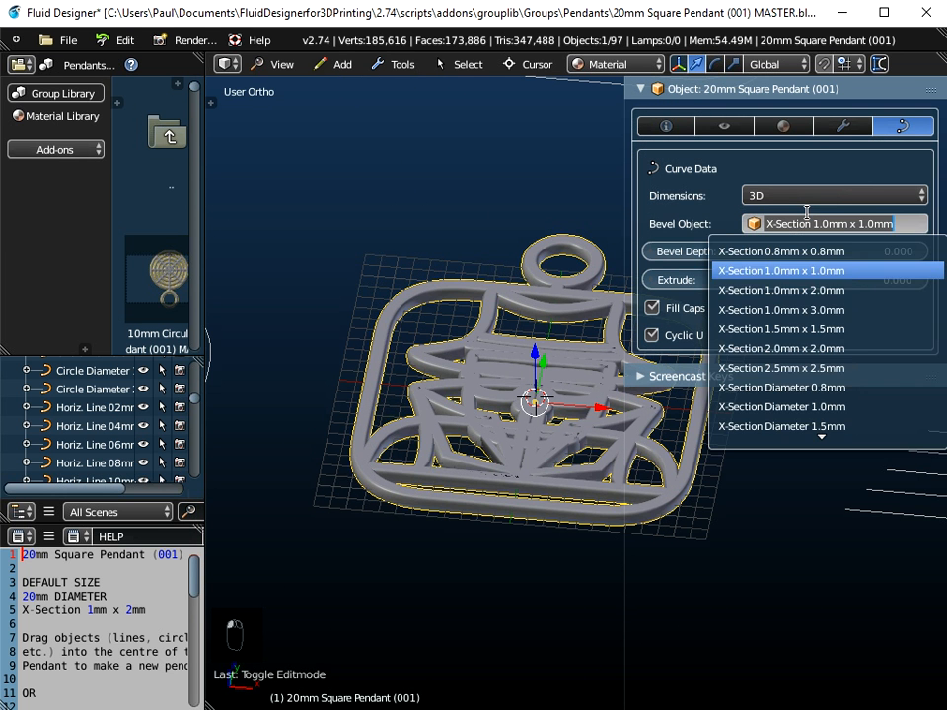
click(801, 289)
click(810, 227)
click(804, 309)
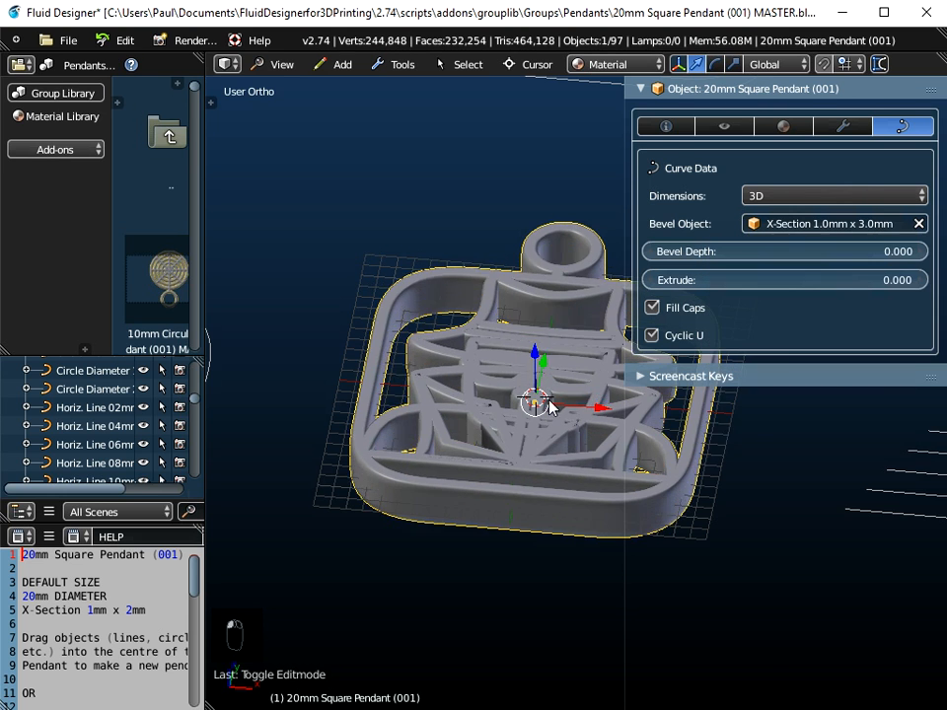
Step: Scale the pendant up about 2.67 times and apply the scale to the object
scroll(527, 409, down, 4)
middle_drag(517, 416, 526, 447)
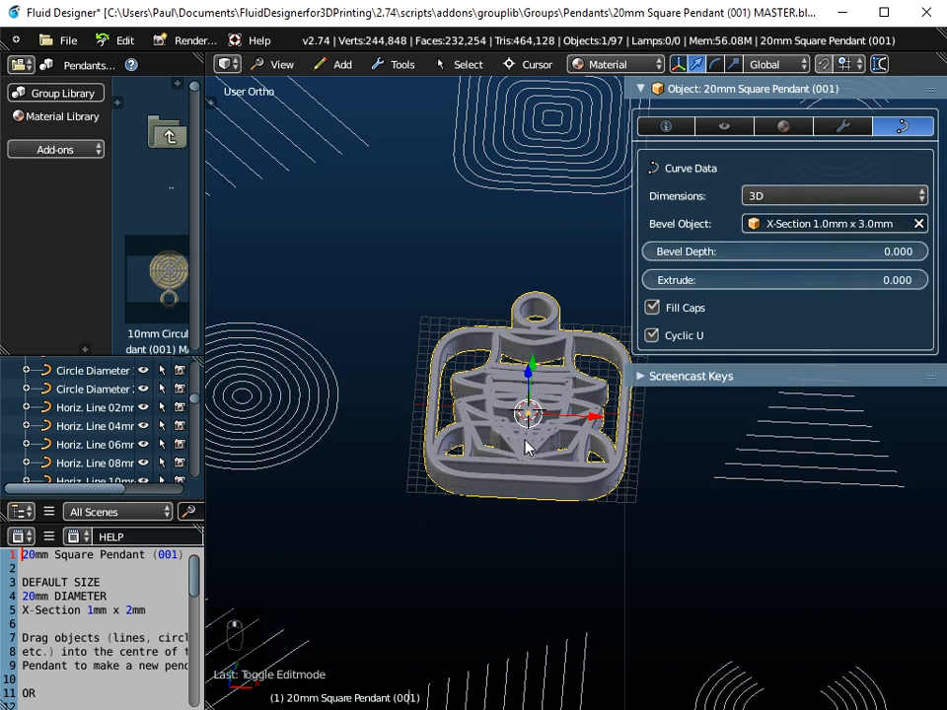
scroll(526, 447, down, 1)
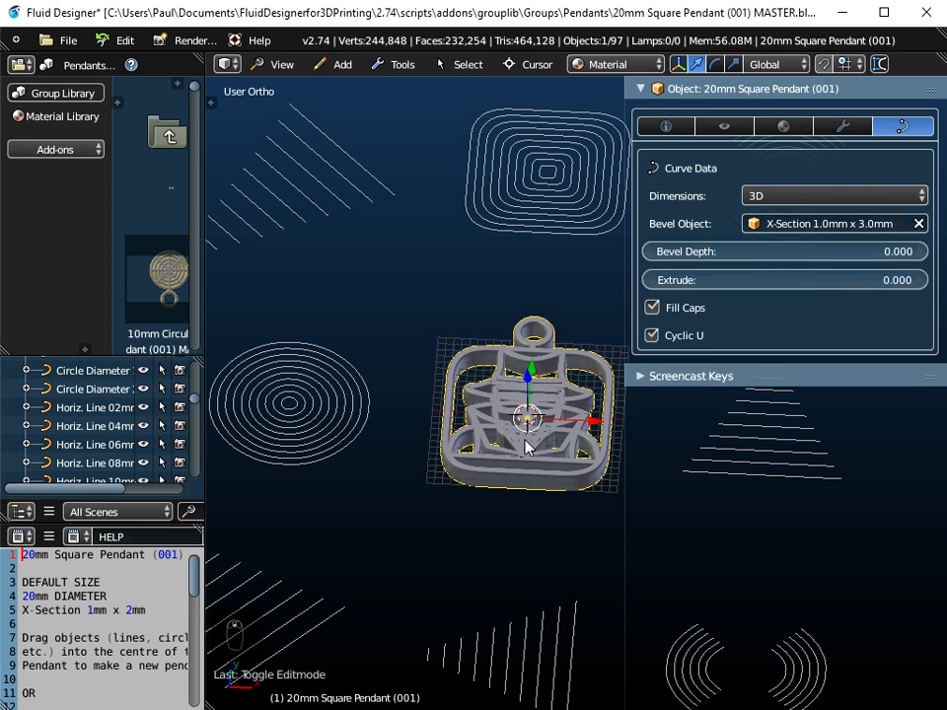
key(s)
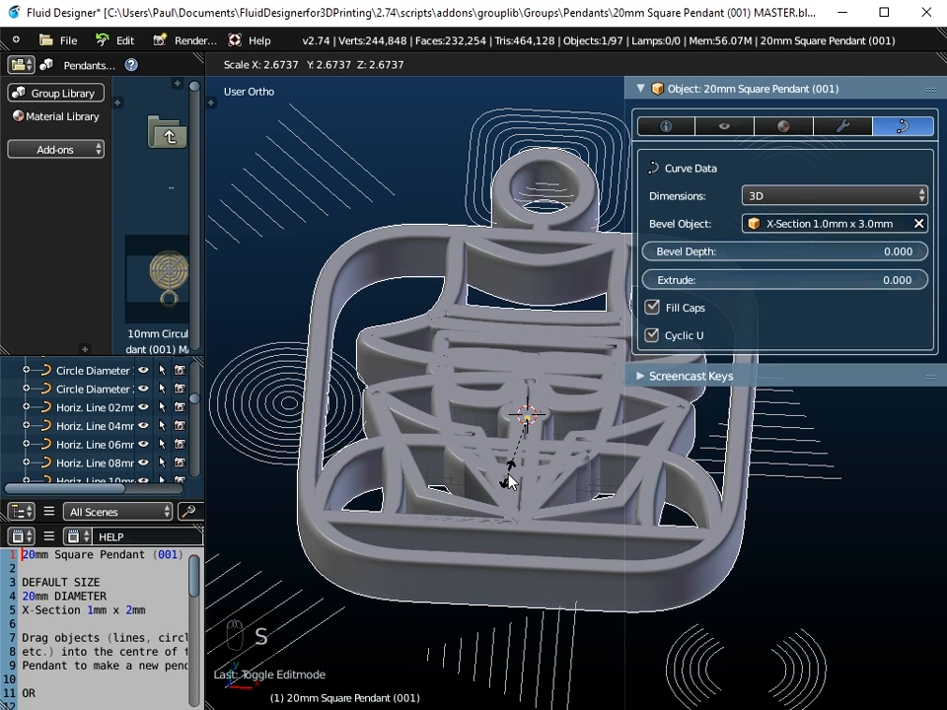
click(509, 481)
key(ctrl+a)
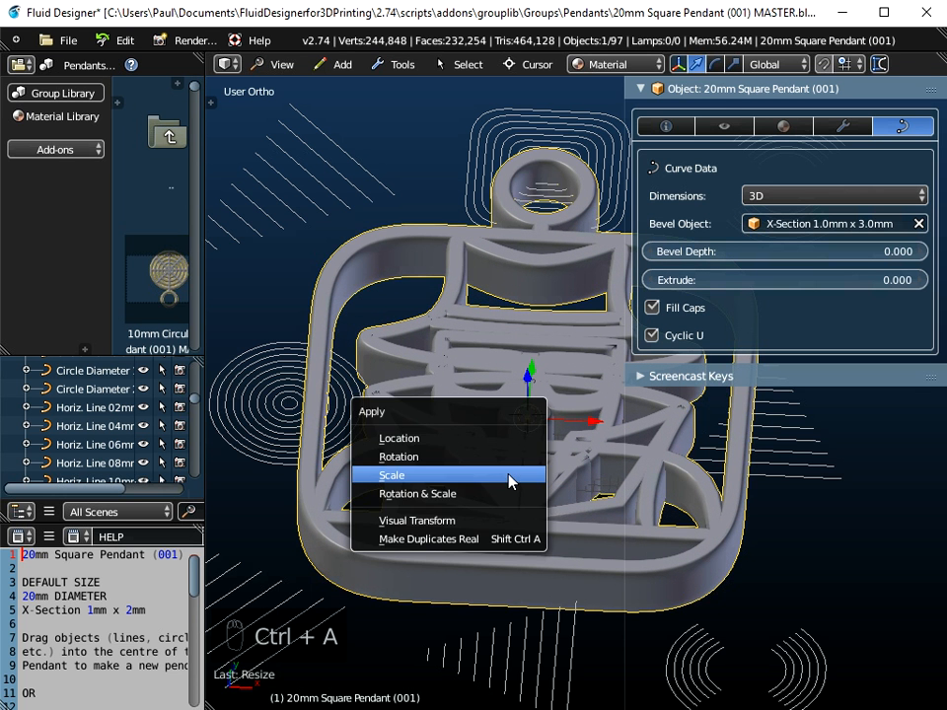
click(511, 479)
Step: Inspect the scaled pendant from several angles
middle_drag(509, 481, 428, 595)
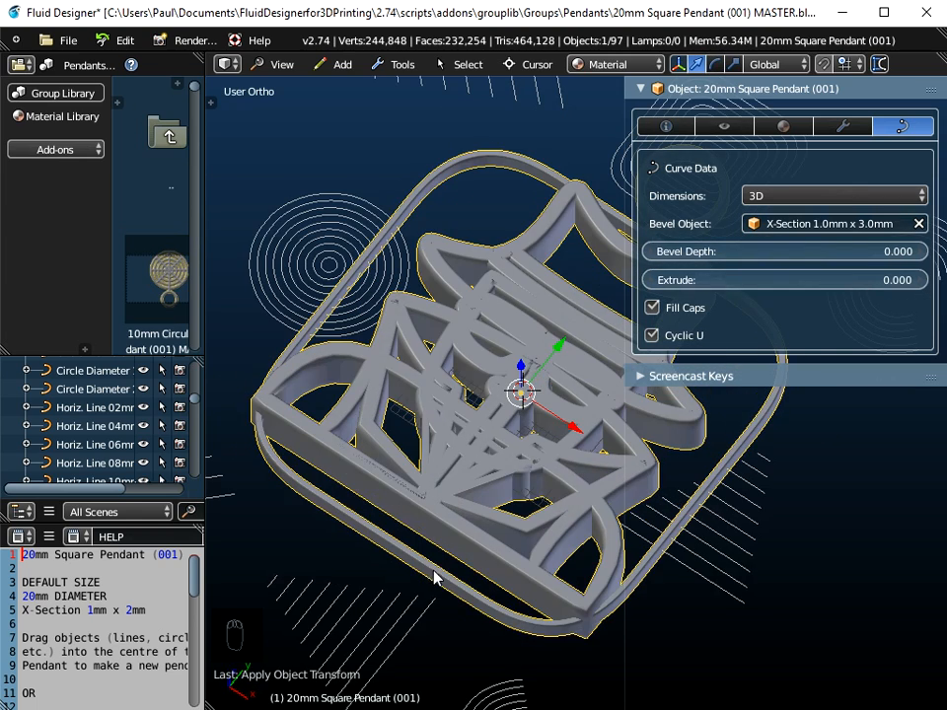
scroll(471, 452, down, 3)
middle_drag(477, 438, 520, 285)
scroll(522, 242, up, 4)
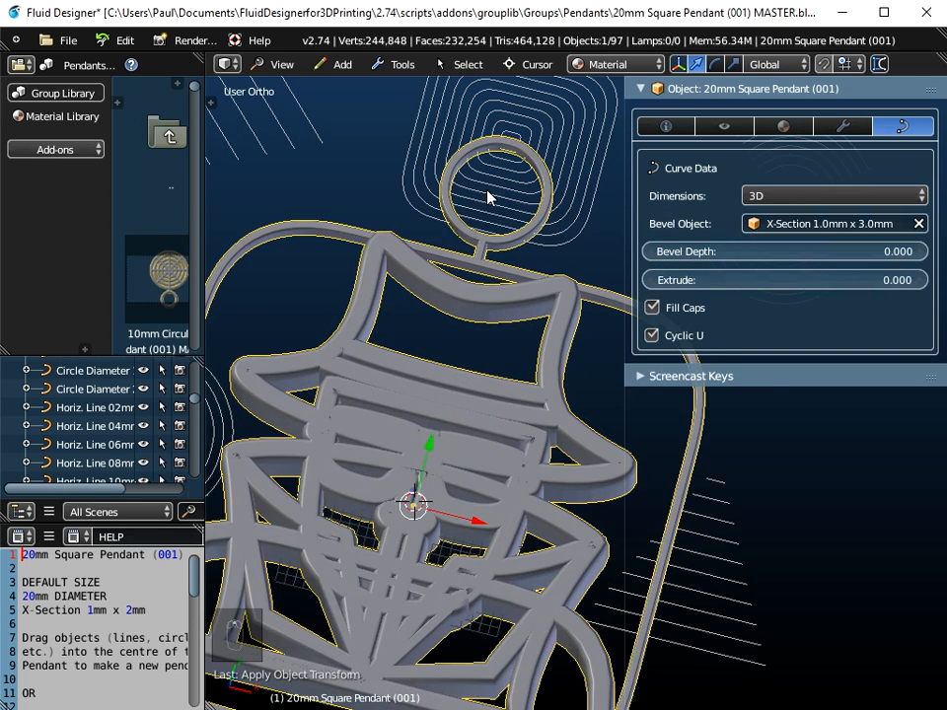
scroll(509, 278, down, 3)
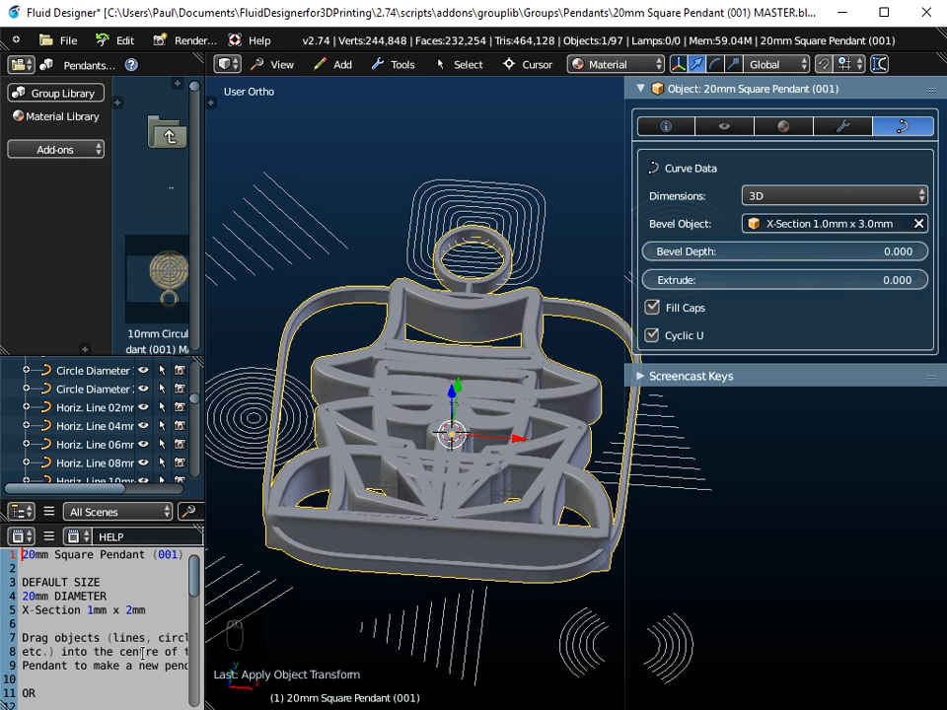
middle_drag(498, 372, 515, 457)
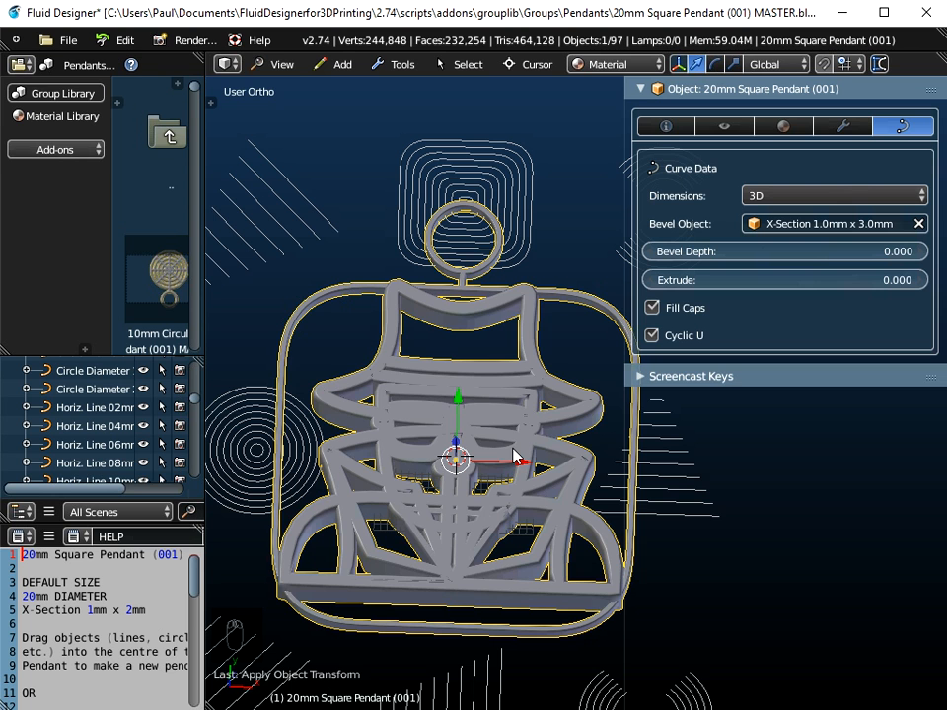